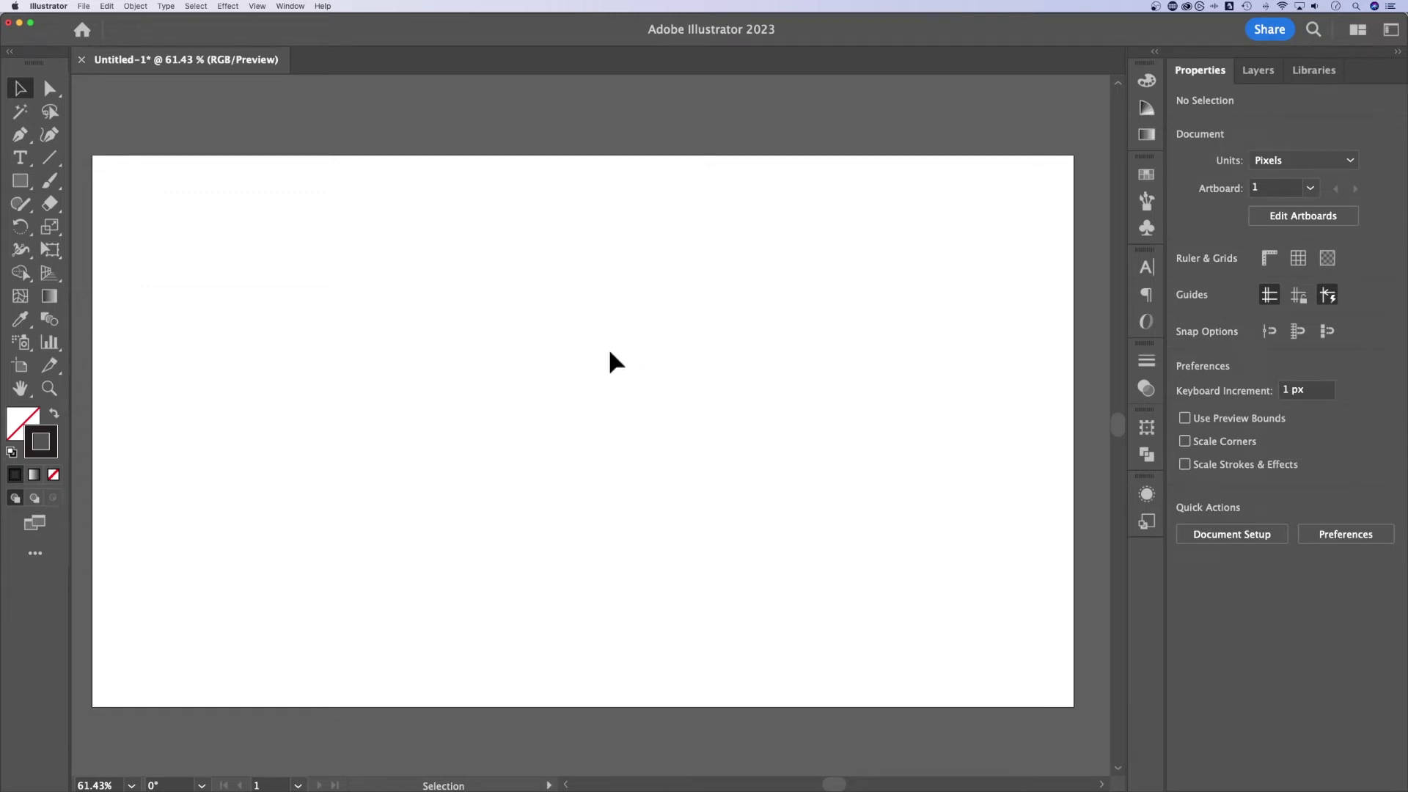
Step: Draw a gently arched path about 886 px wide with the Pen tool and select it
key(p)
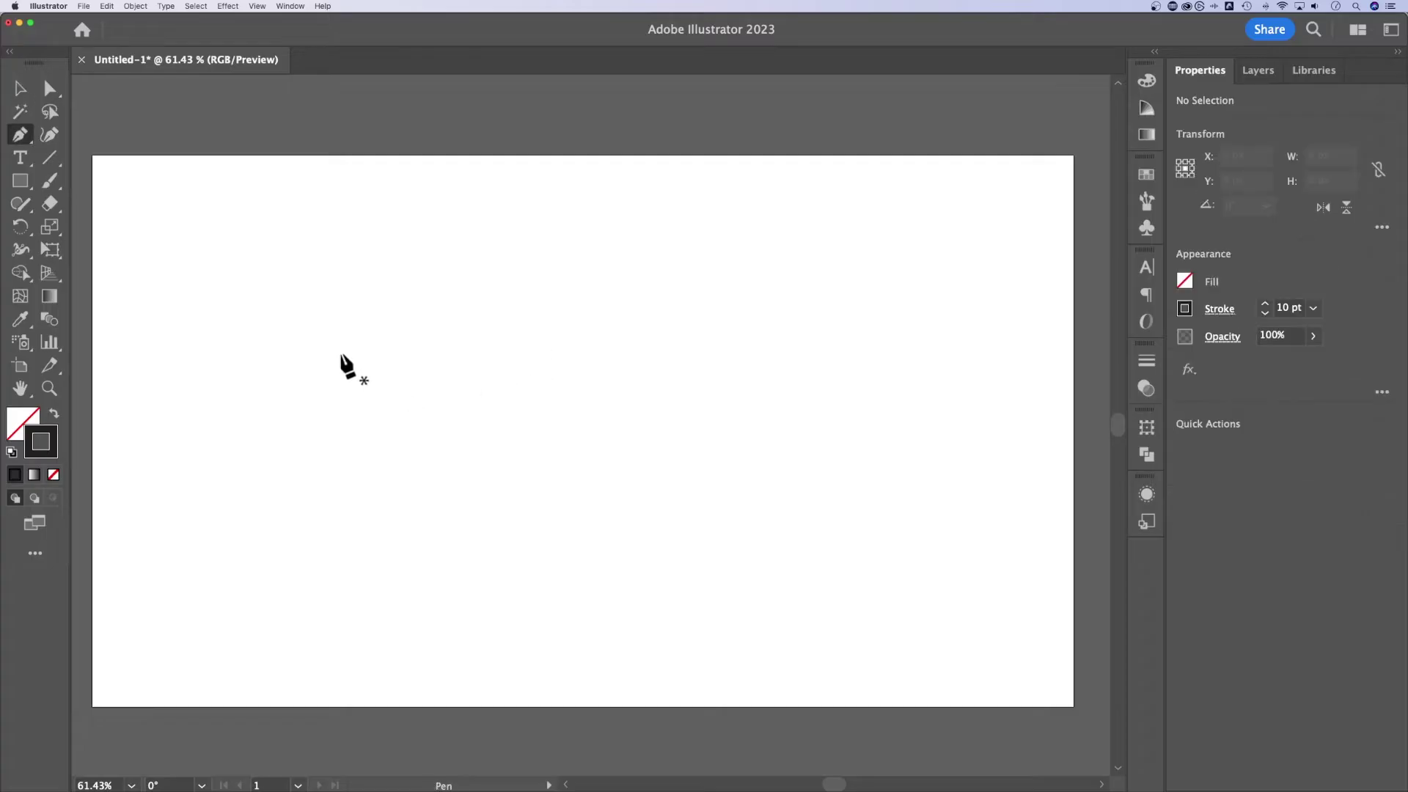
click(51, 159)
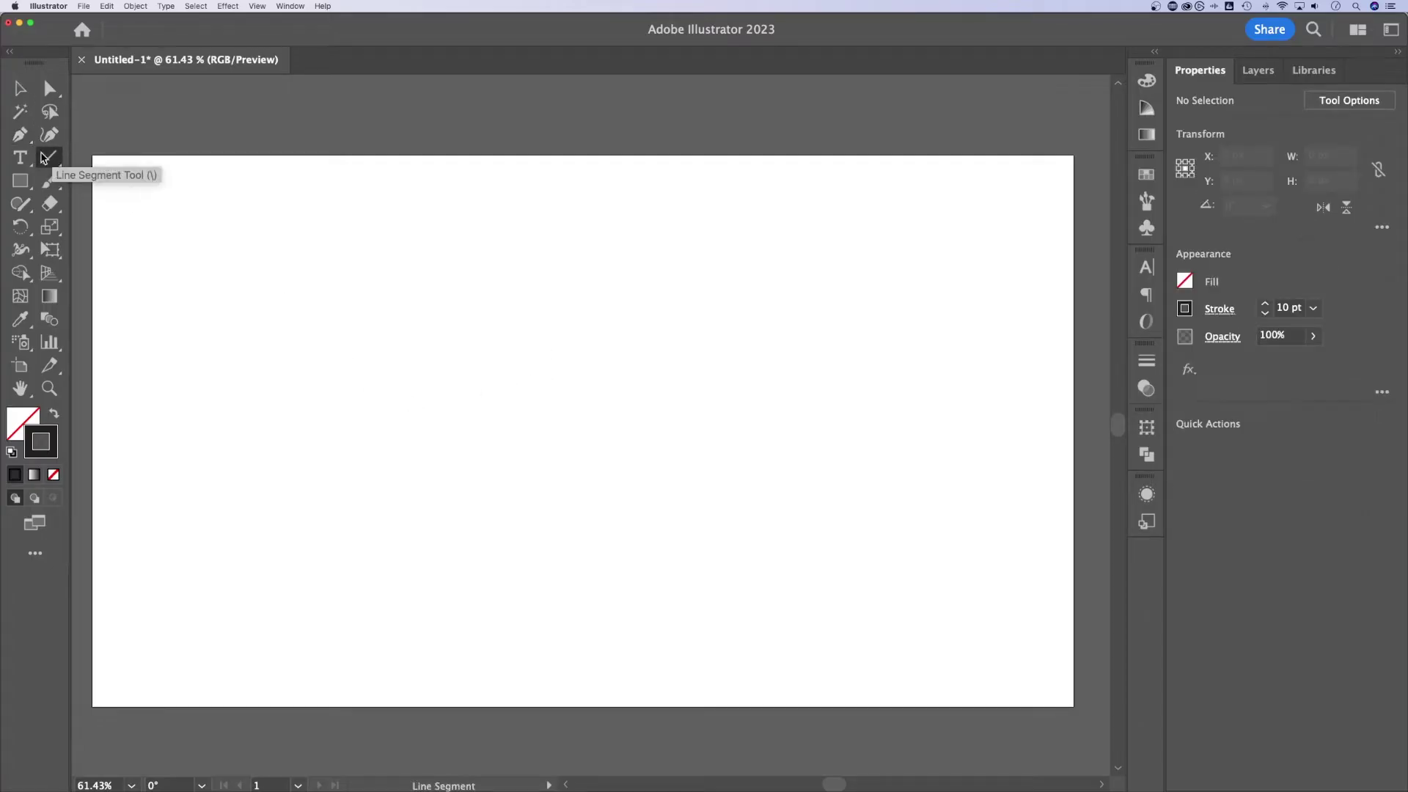
click(19, 134)
click(329, 401)
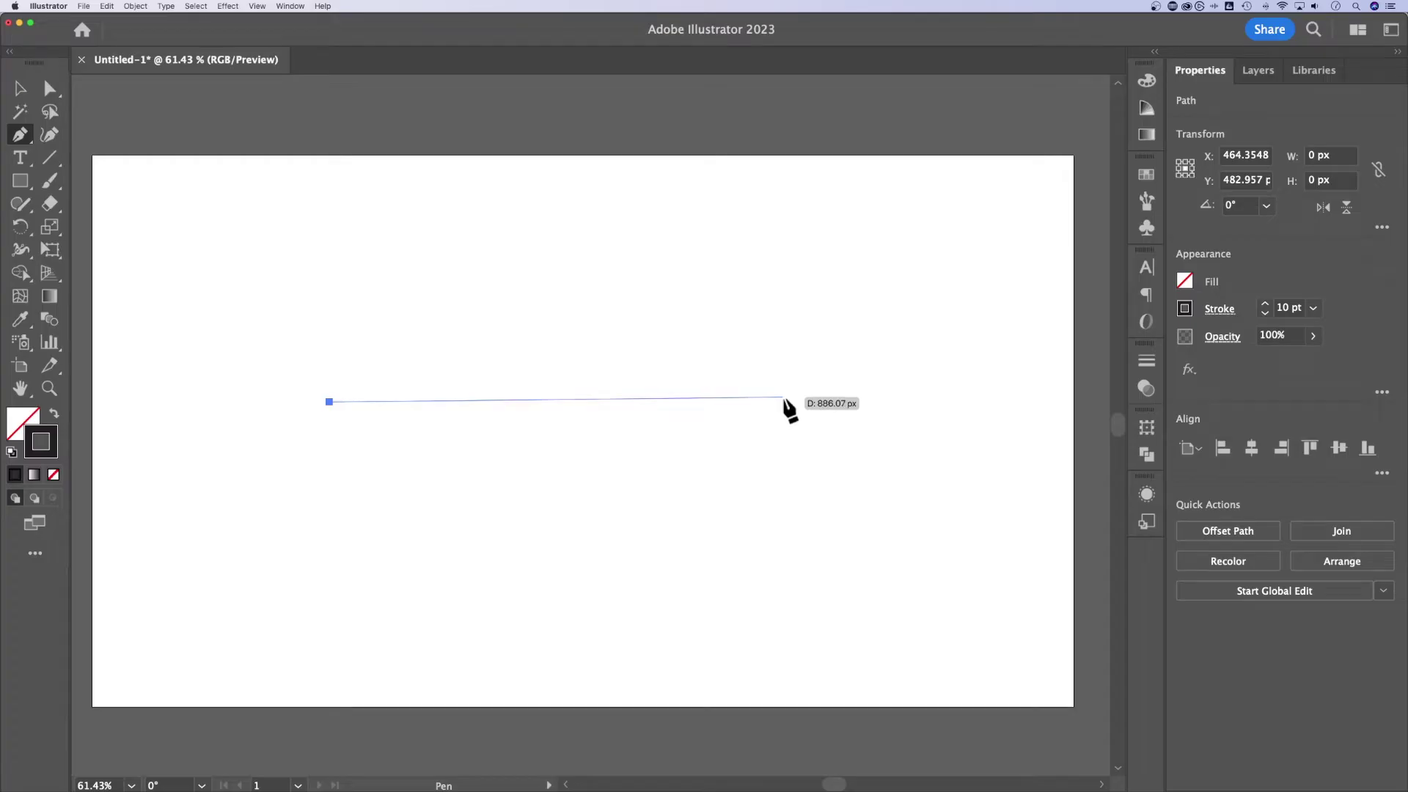
mouse_move(782, 396)
mouse_down()
mouse_move(893, 507)
mouse_move(998, 544)
mouse_up()
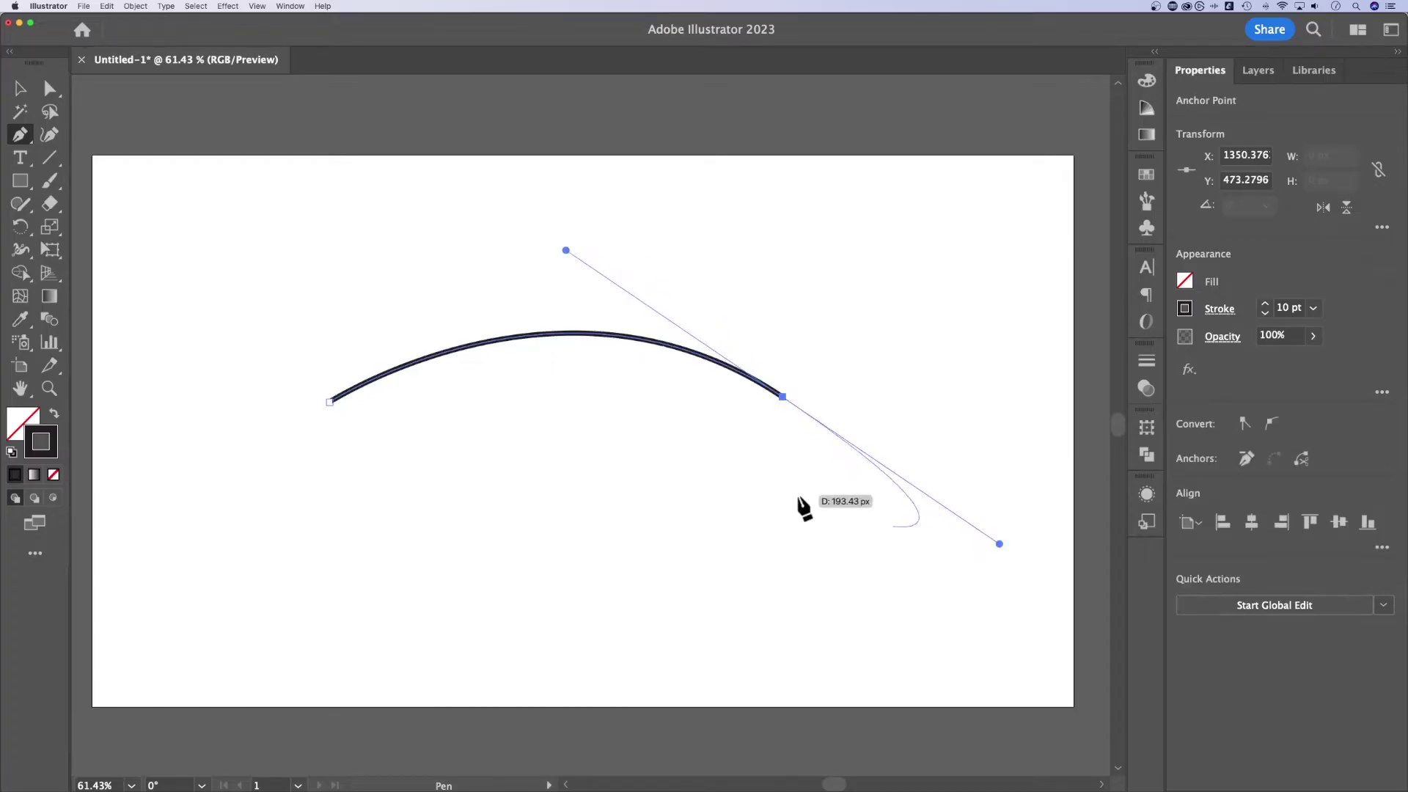
key(v)
click(890, 328)
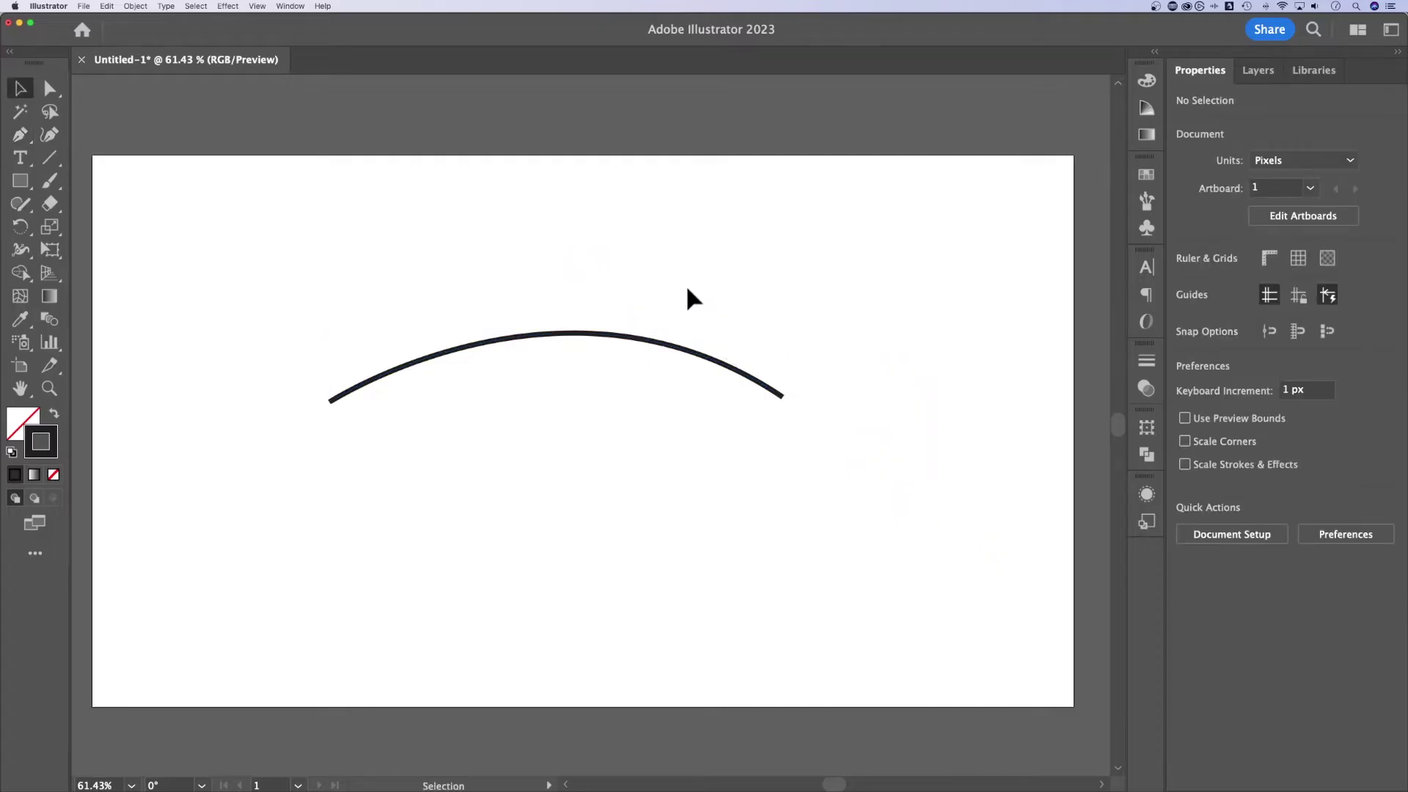
drag(687, 288, 597, 412)
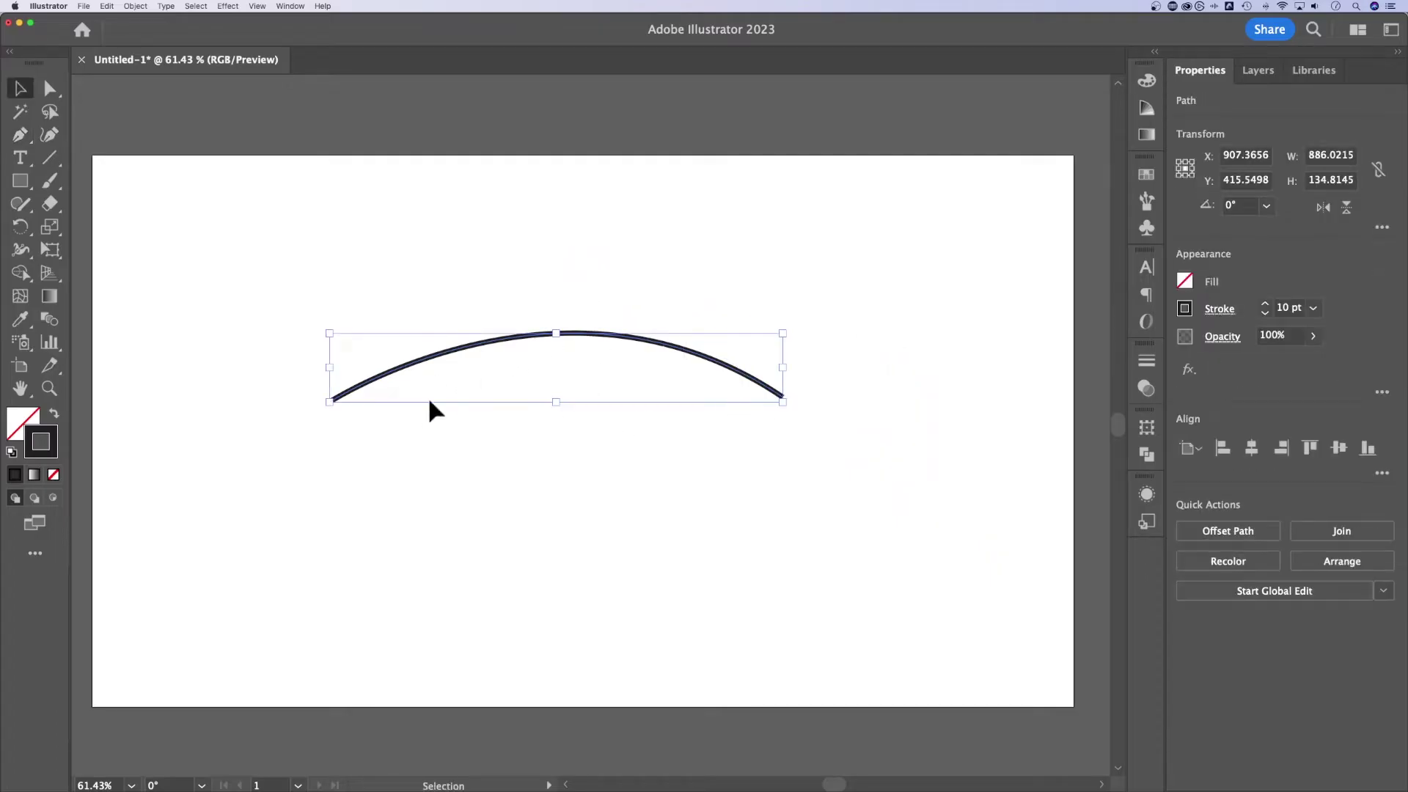
Step: In the stroke settings, add a start arrowhead to the left end, trying a feathered tail and swapping ends
click(1285, 307)
click(1219, 310)
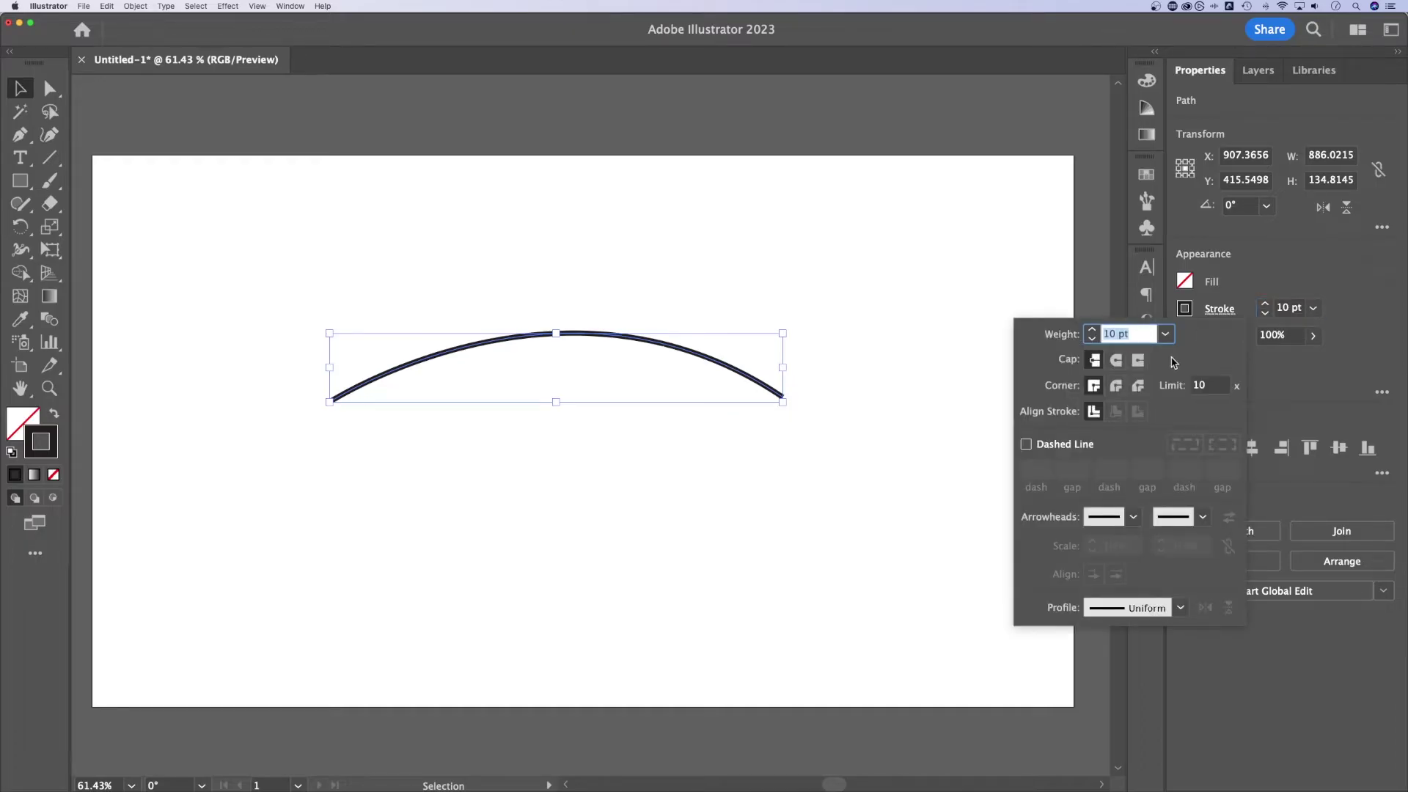
click(1135, 517)
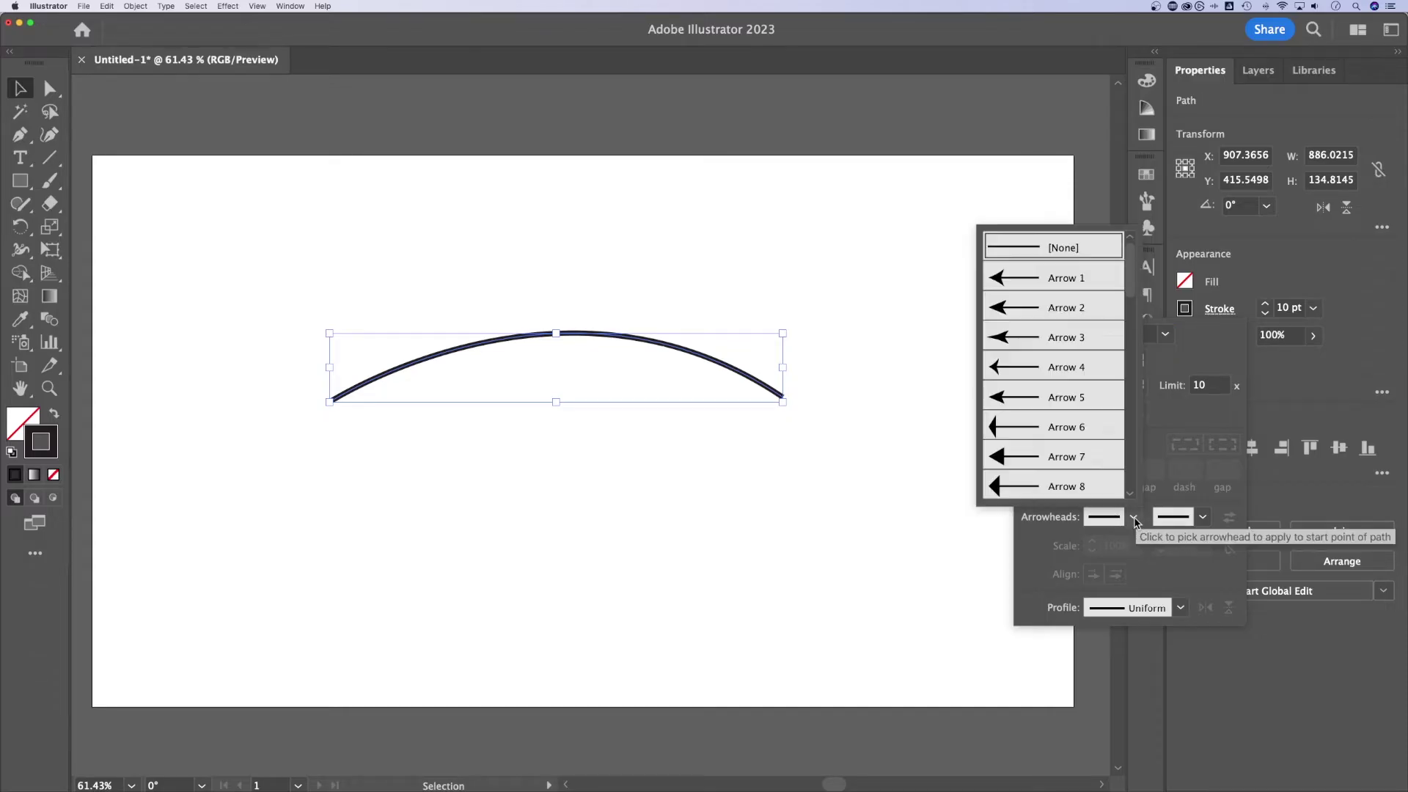
click(1103, 426)
click(1202, 518)
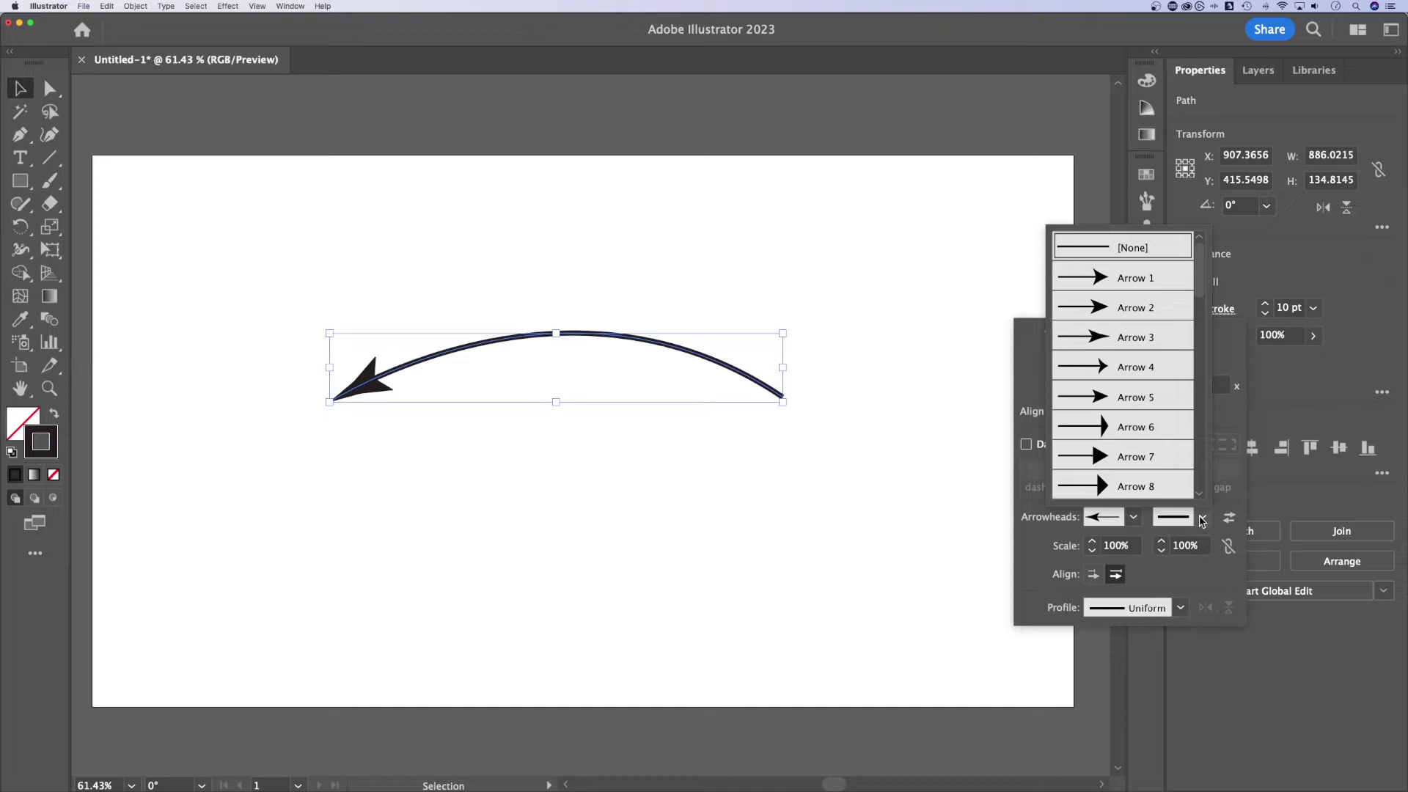
scroll(1167, 464, down, 5)
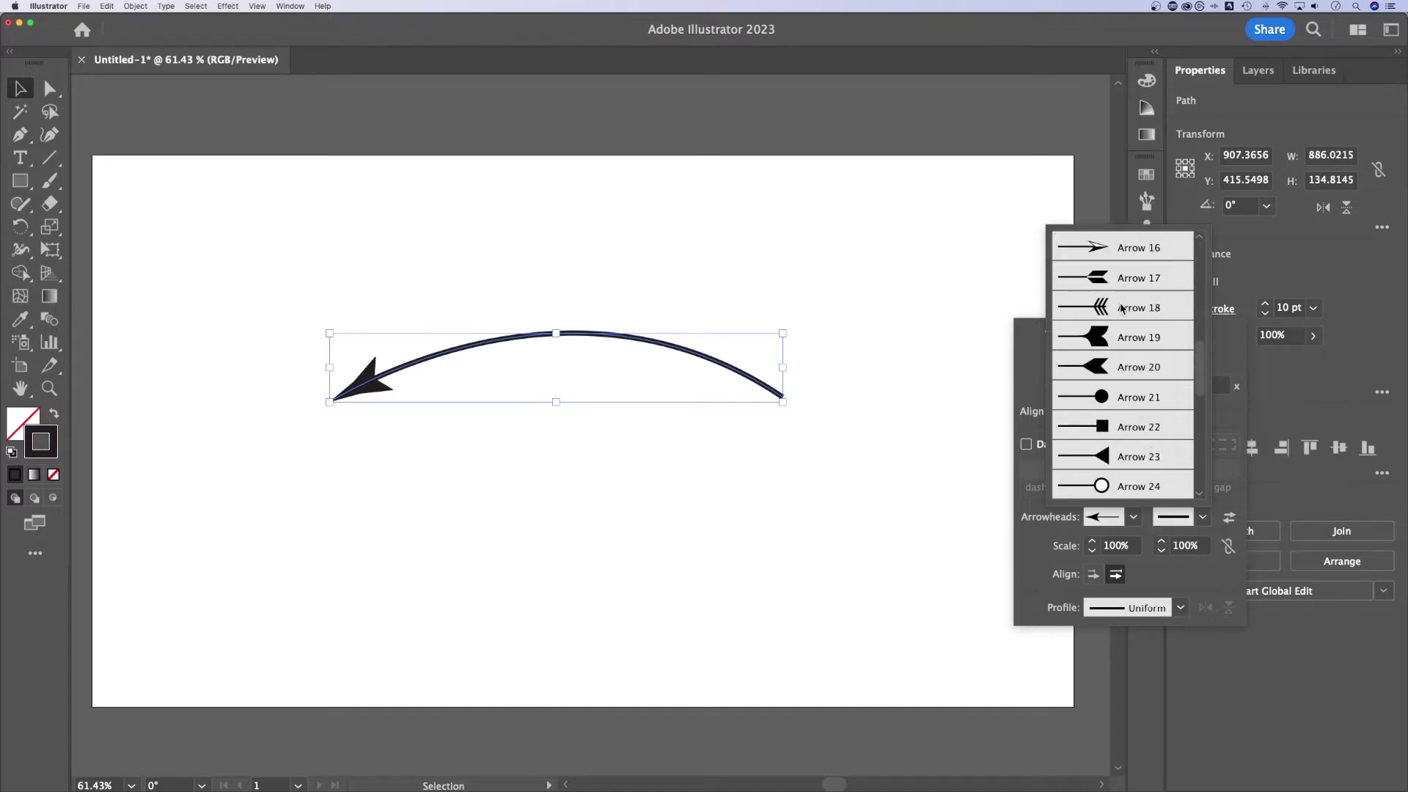
click(1121, 308)
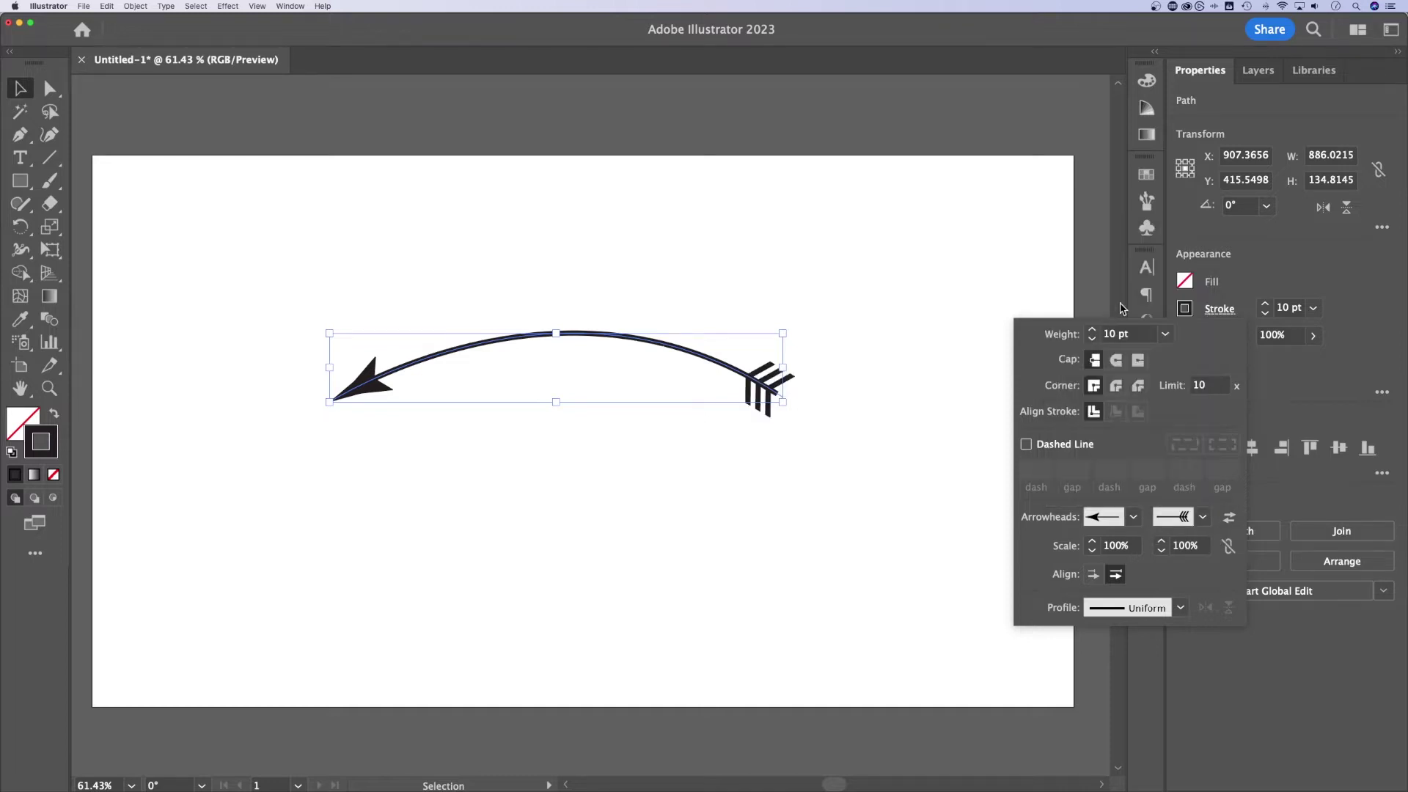
click(1230, 517)
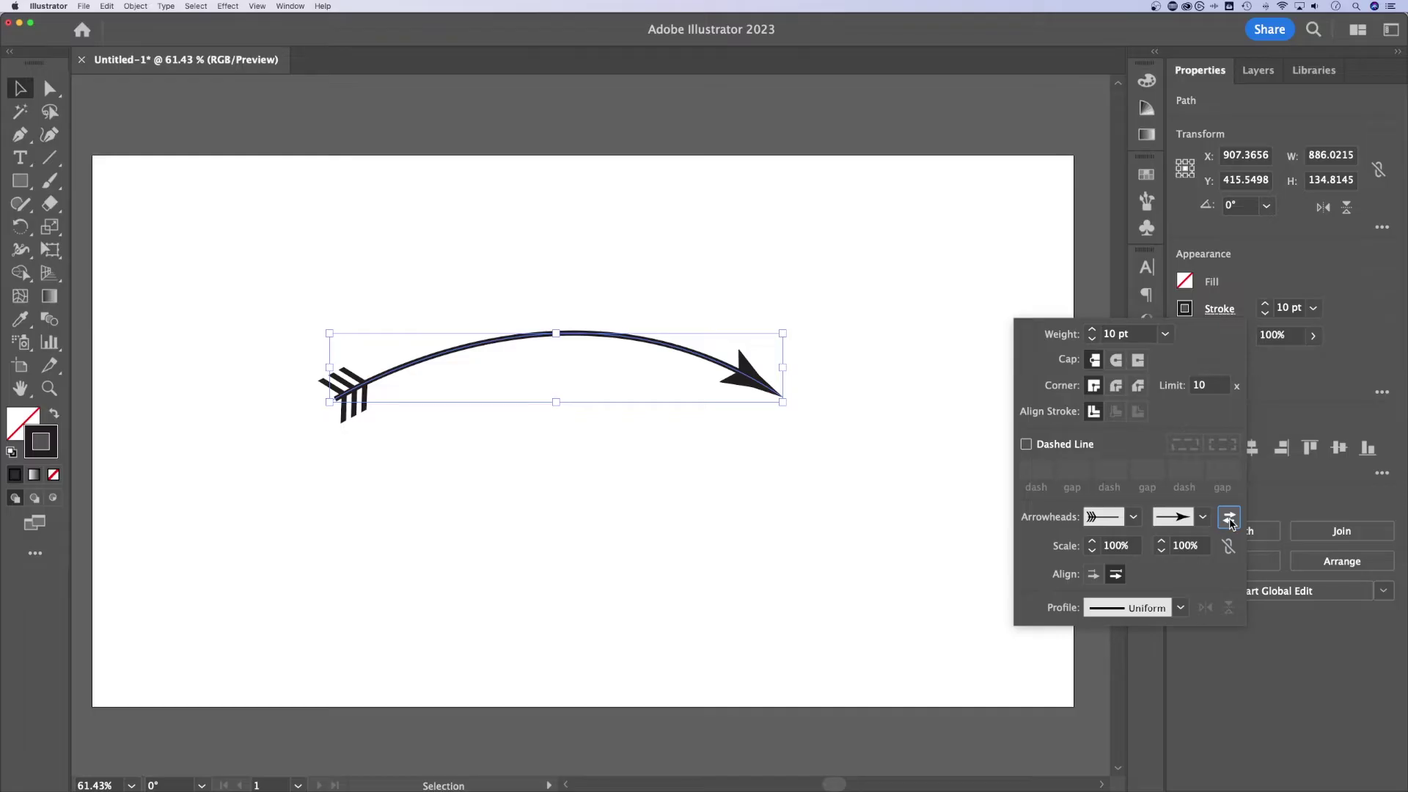
click(1230, 519)
Step: Give the right end a matching pointed Arrow 2 arrowhead
click(1203, 517)
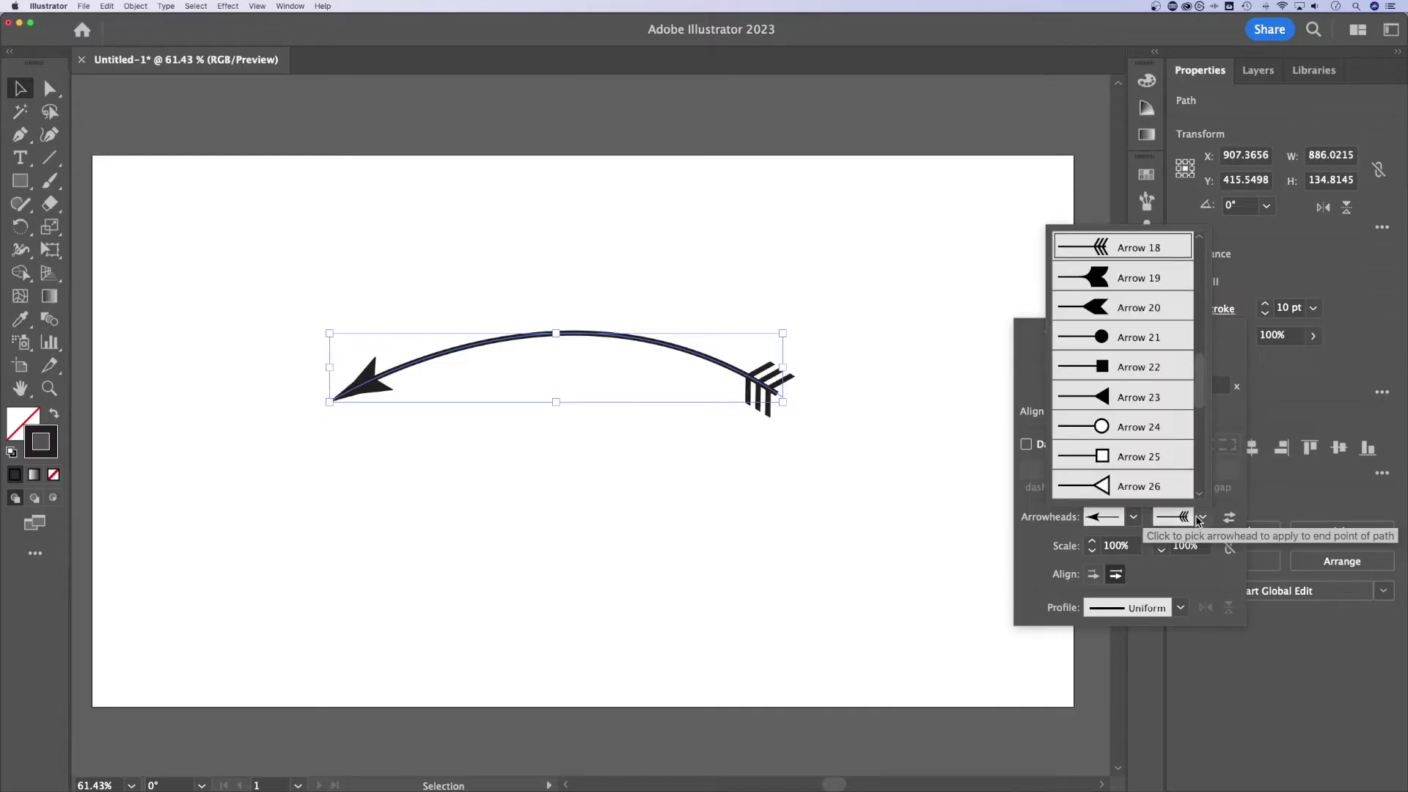
scroll(1160, 430, up, 6)
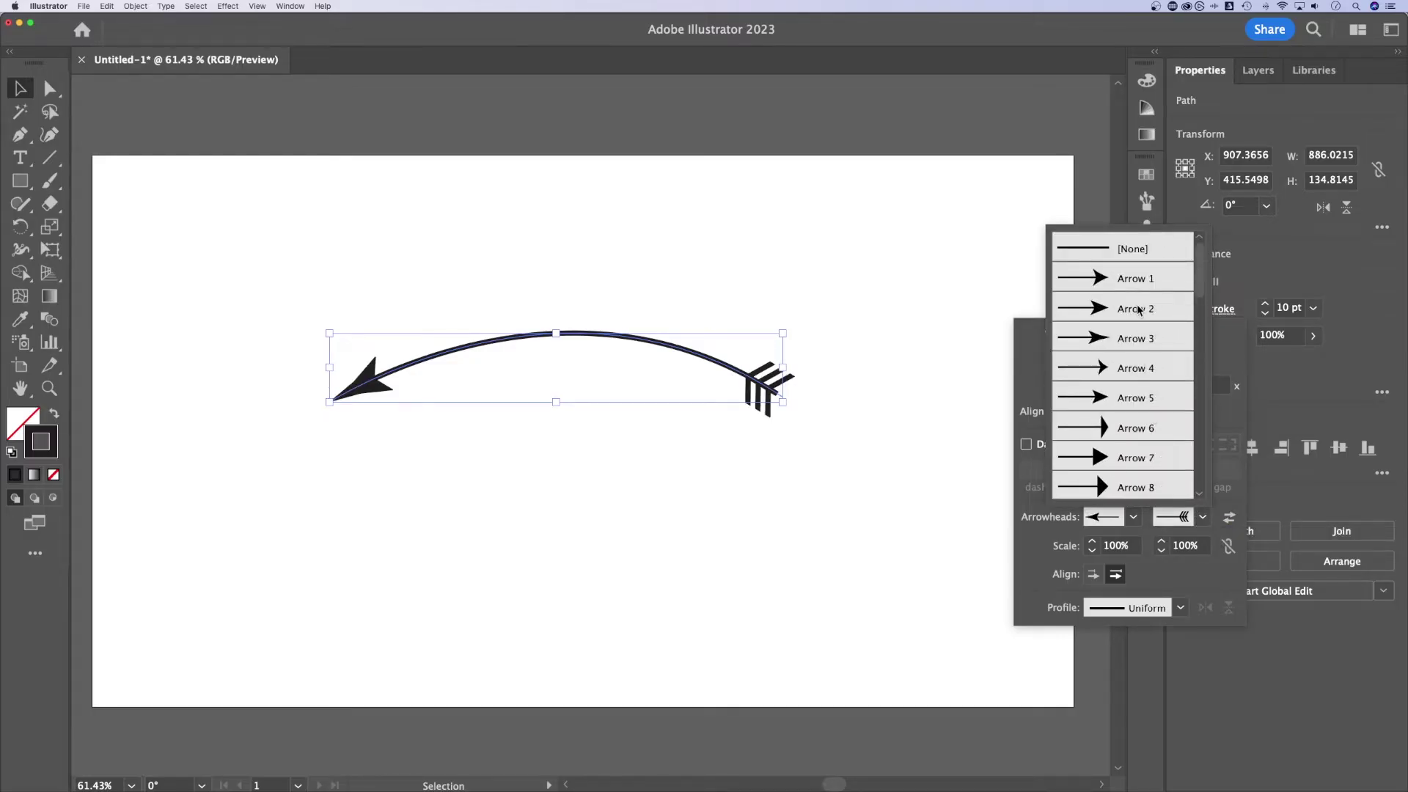
click(1139, 310)
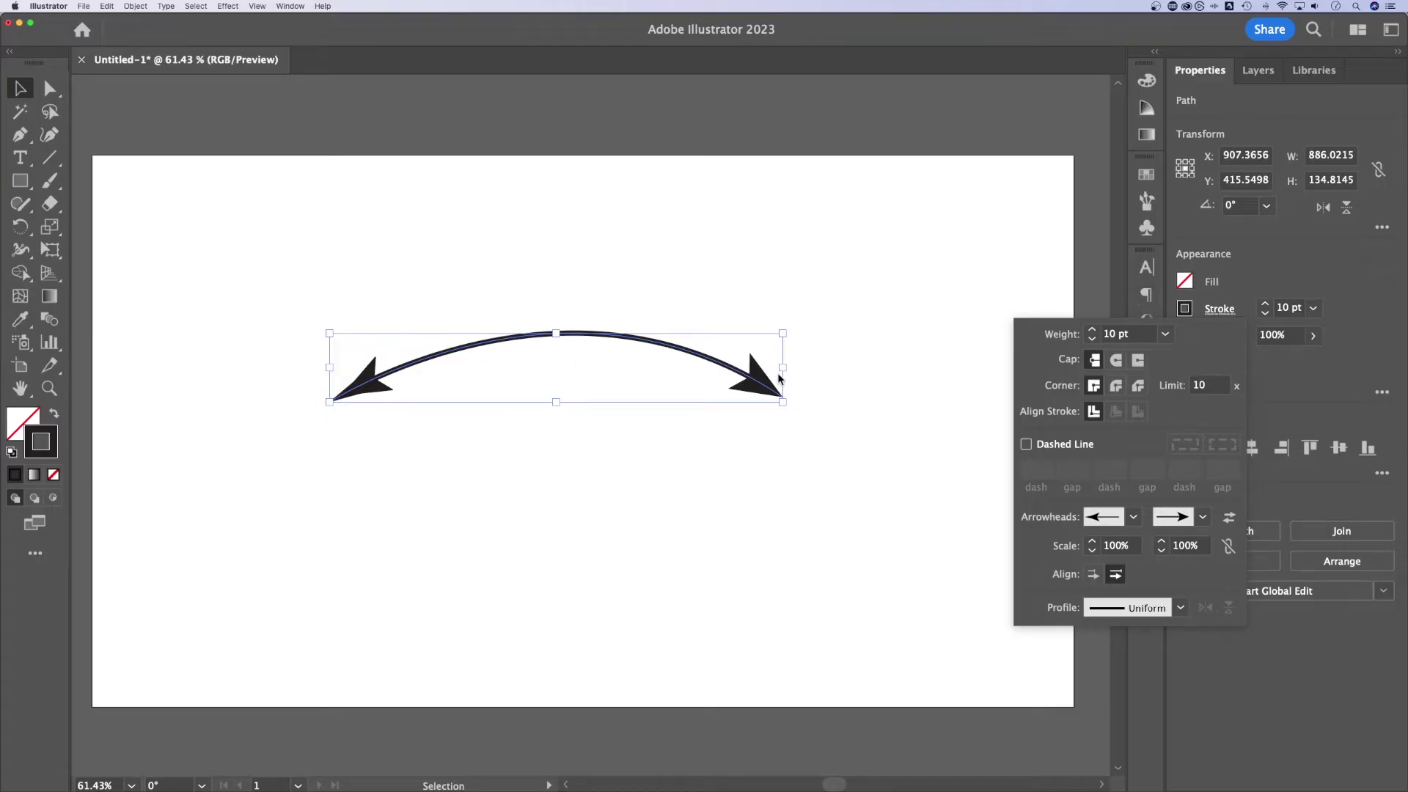
click(1187, 517)
scroll(1169, 374, down, 10)
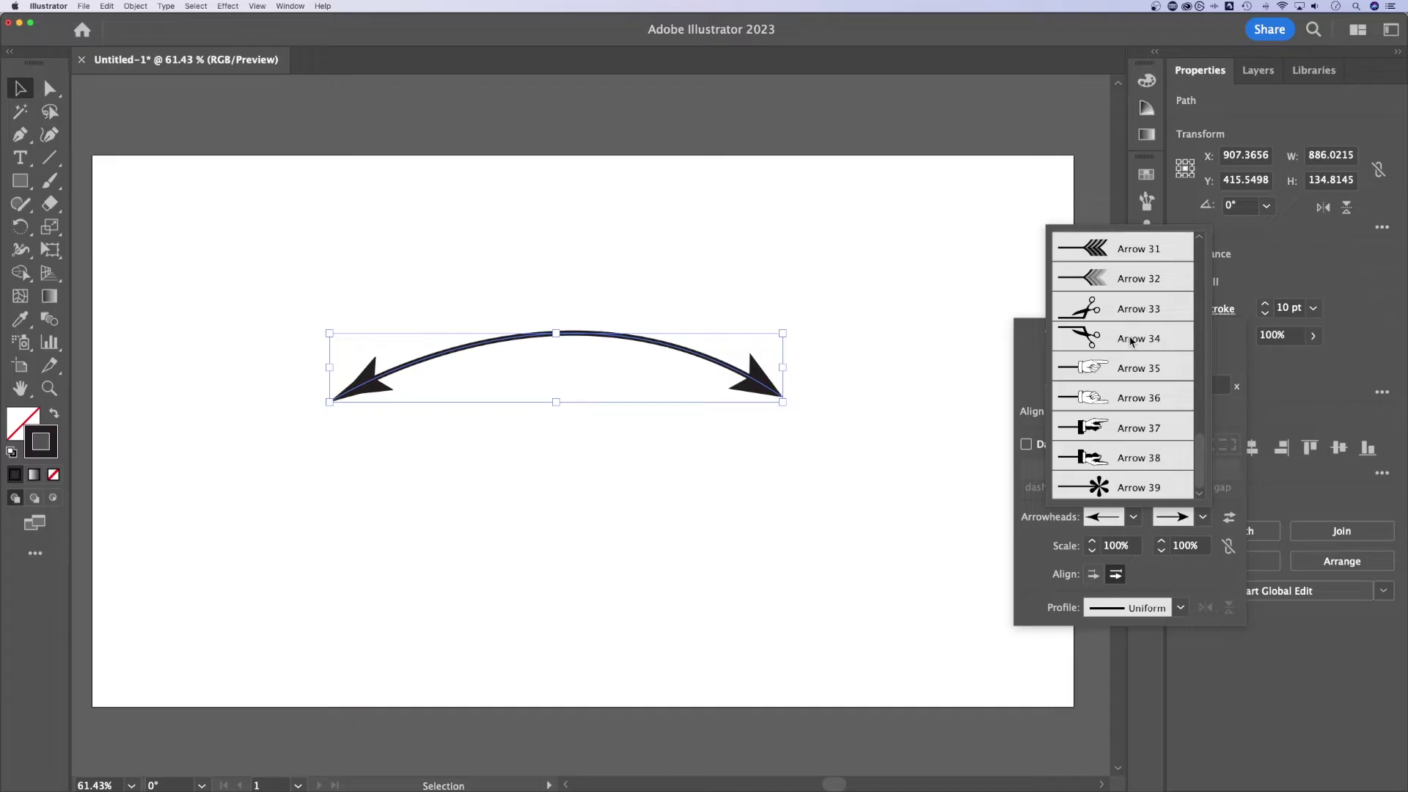
scroll(1146, 449, up, 10)
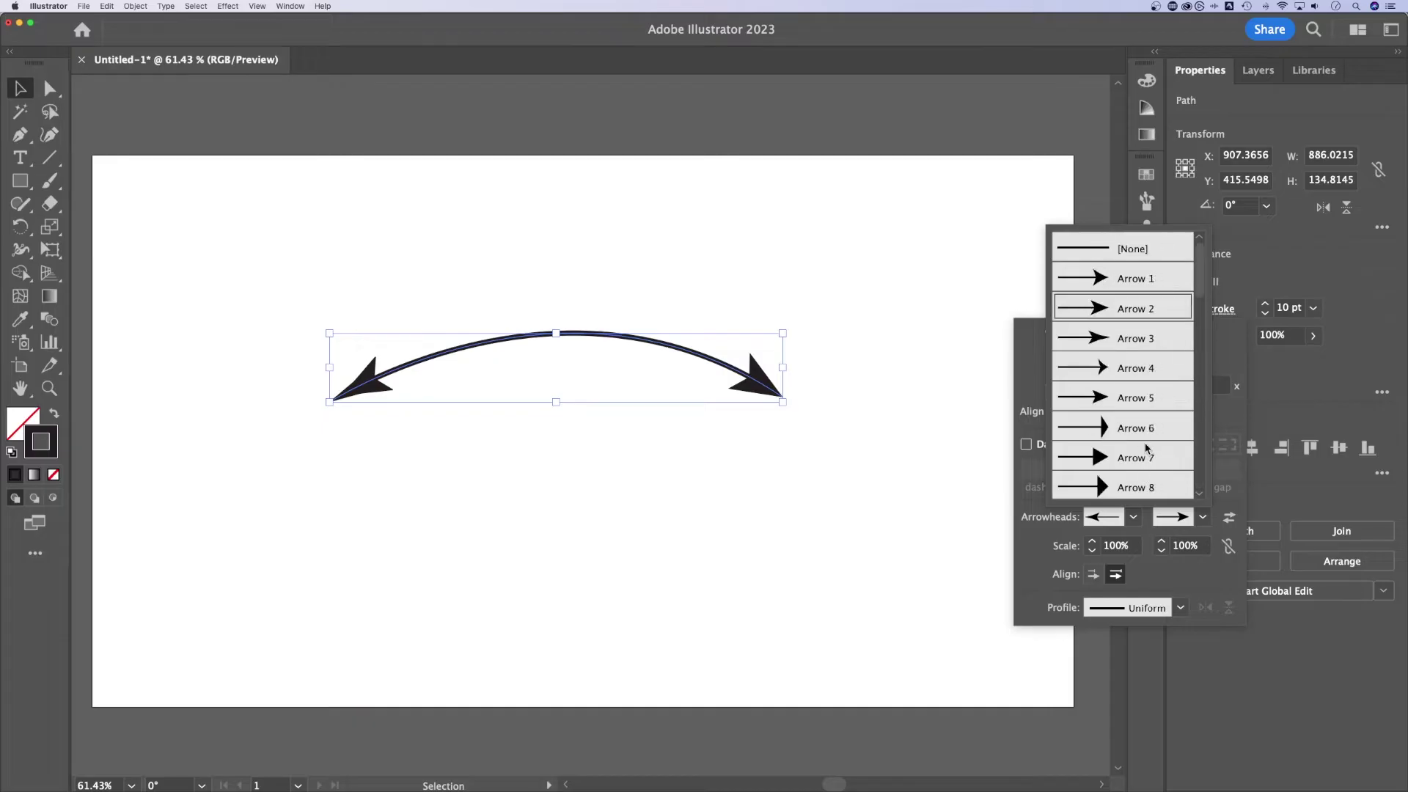
click(1044, 523)
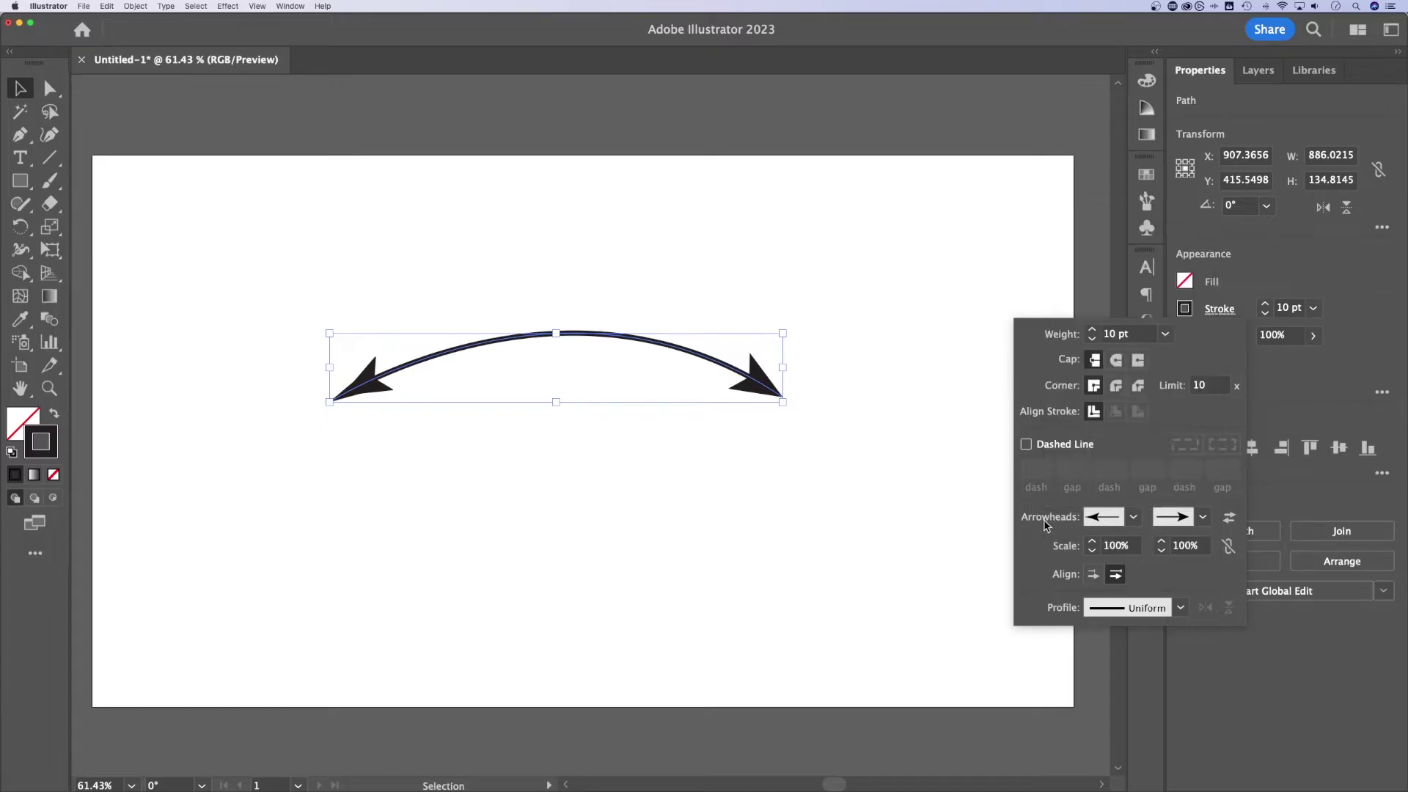
Step: Drag the curve's right end anchor inward to the left with Direct Selection
click(700, 358)
key(a)
click(781, 395)
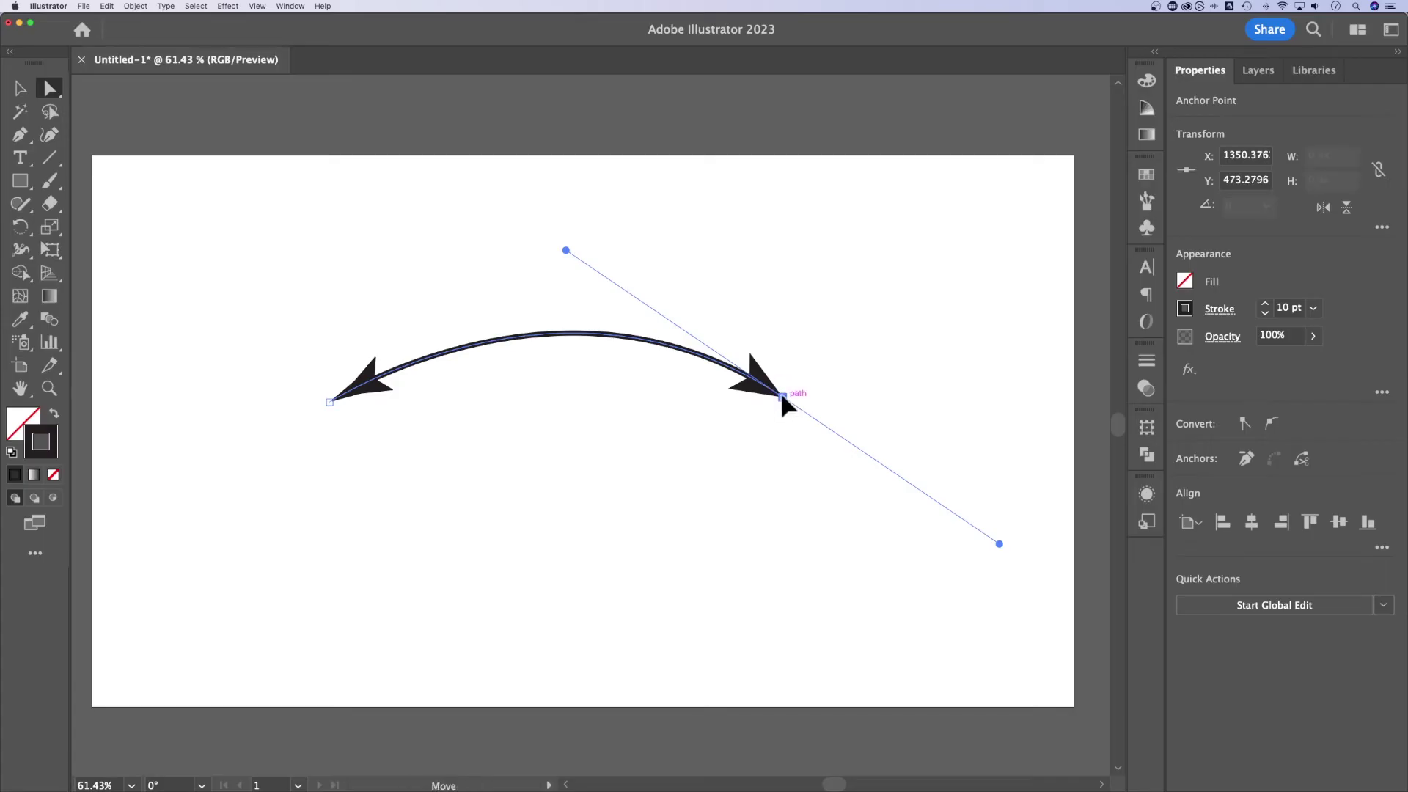
drag(780, 394, 645, 396)
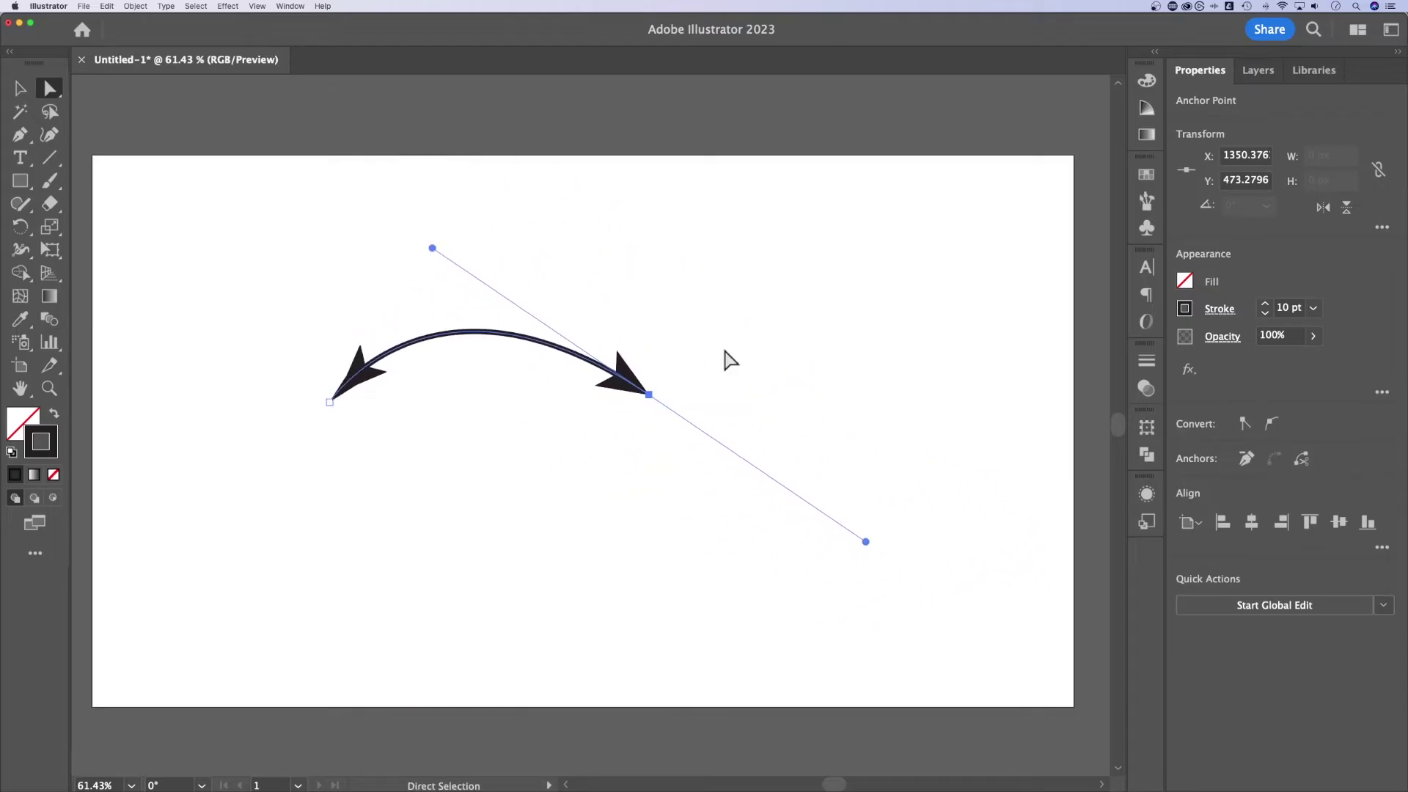
Step: Lower the right end's direction handle to even out the arch
click(726, 363)
click(638, 393)
click(649, 394)
click(426, 280)
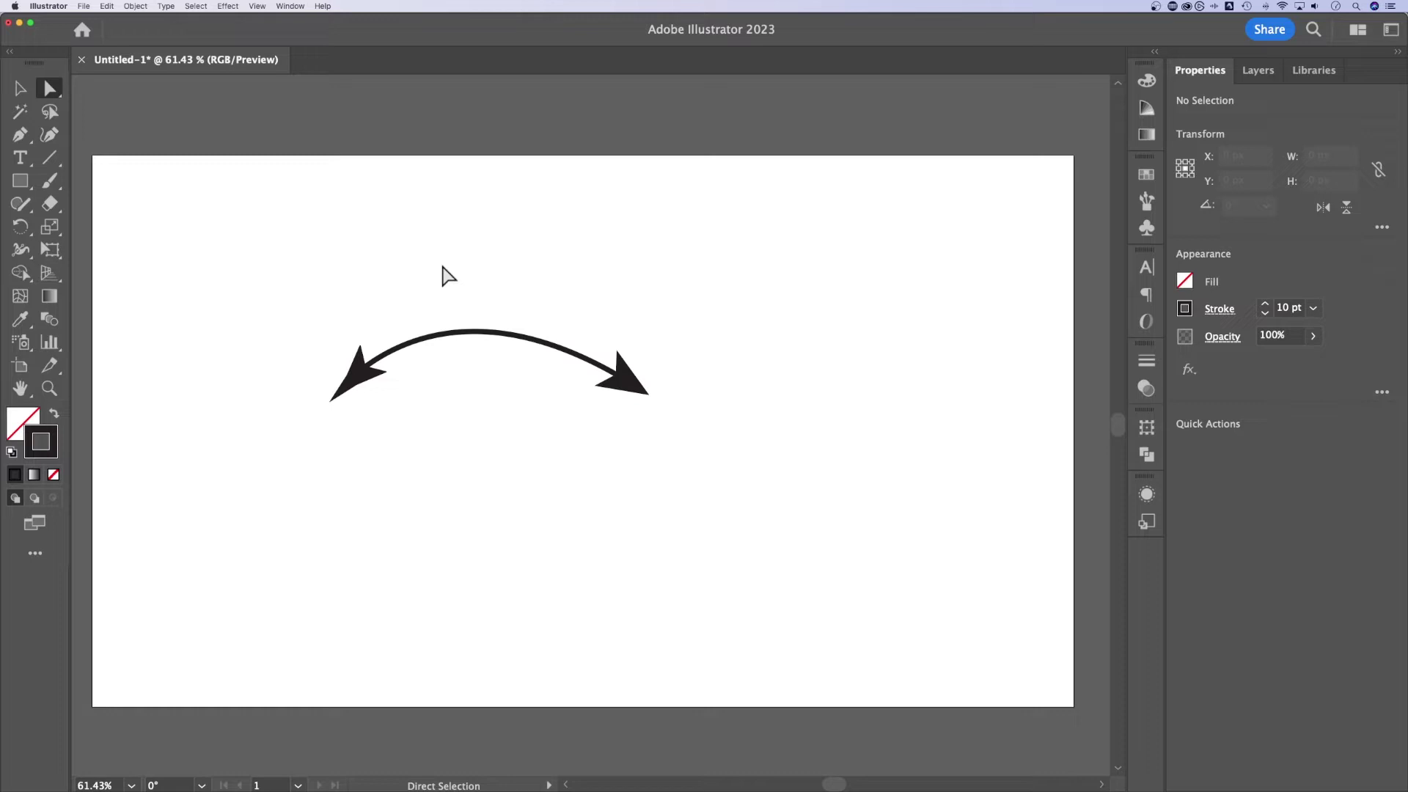
drag(729, 331, 606, 453)
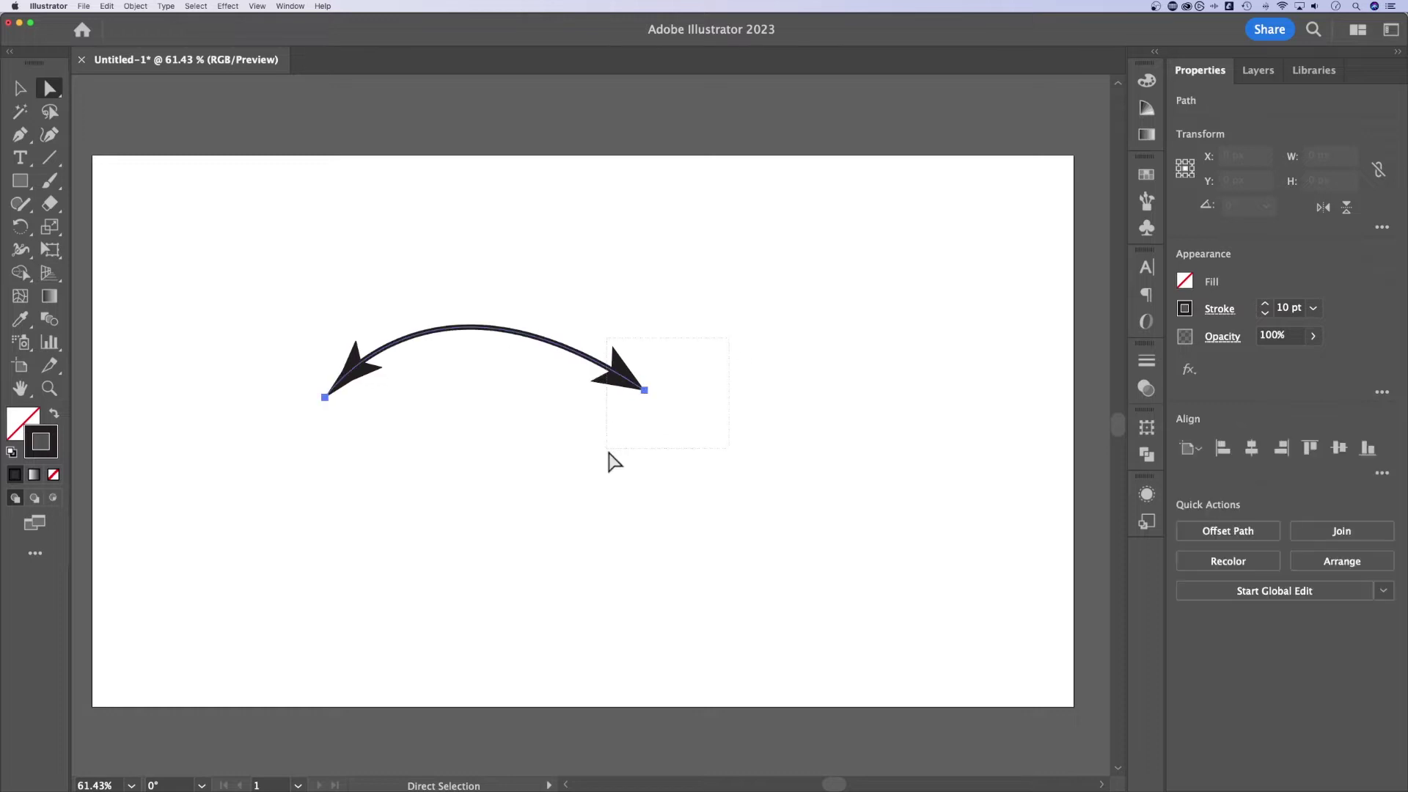
click(517, 328)
click(644, 390)
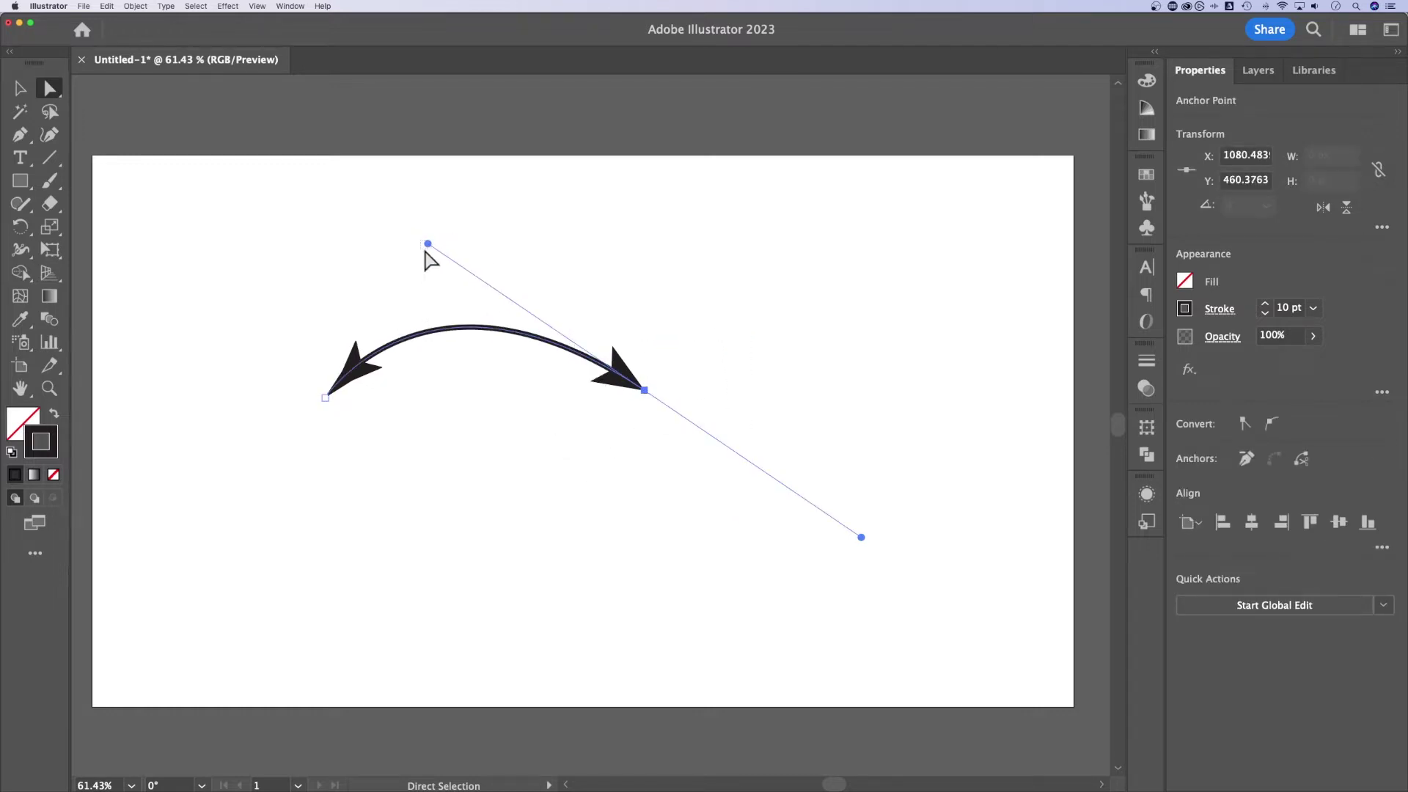
click(430, 245)
click(643, 390)
mouse_move(427, 243)
mouse_down()
mouse_move(413, 285)
mouse_move(420, 451)
mouse_move(485, 545)
mouse_move(423, 451)
mouse_move(425, 248)
mouse_move(432, 583)
mouse_move(436, 253)
mouse_move(500, 477)
mouse_move(418, 258)
mouse_up()
key(v)
click(673, 425)
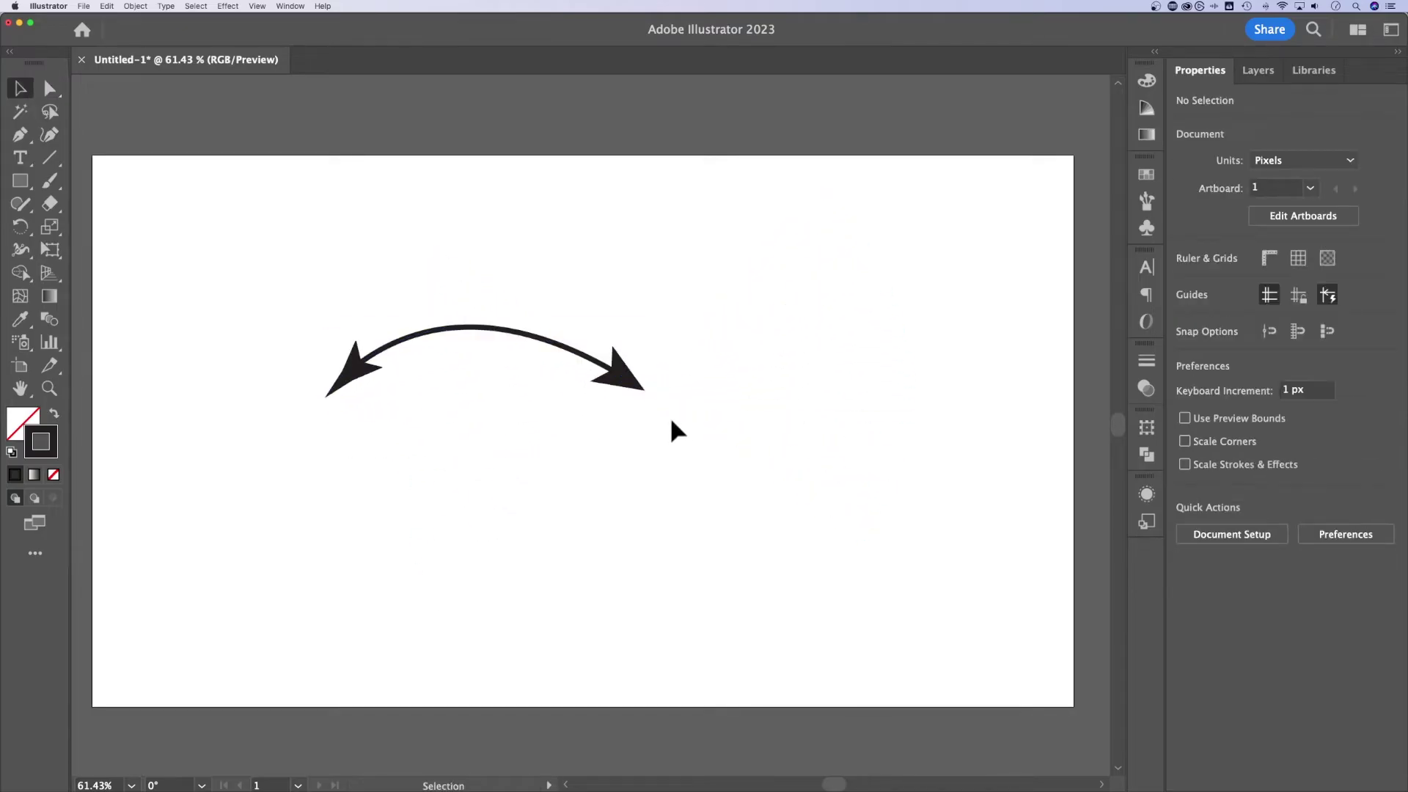
Step: Move the curved arrow up and to the right, and show the Symbols panel
drag(638, 379, 722, 280)
click(632, 439)
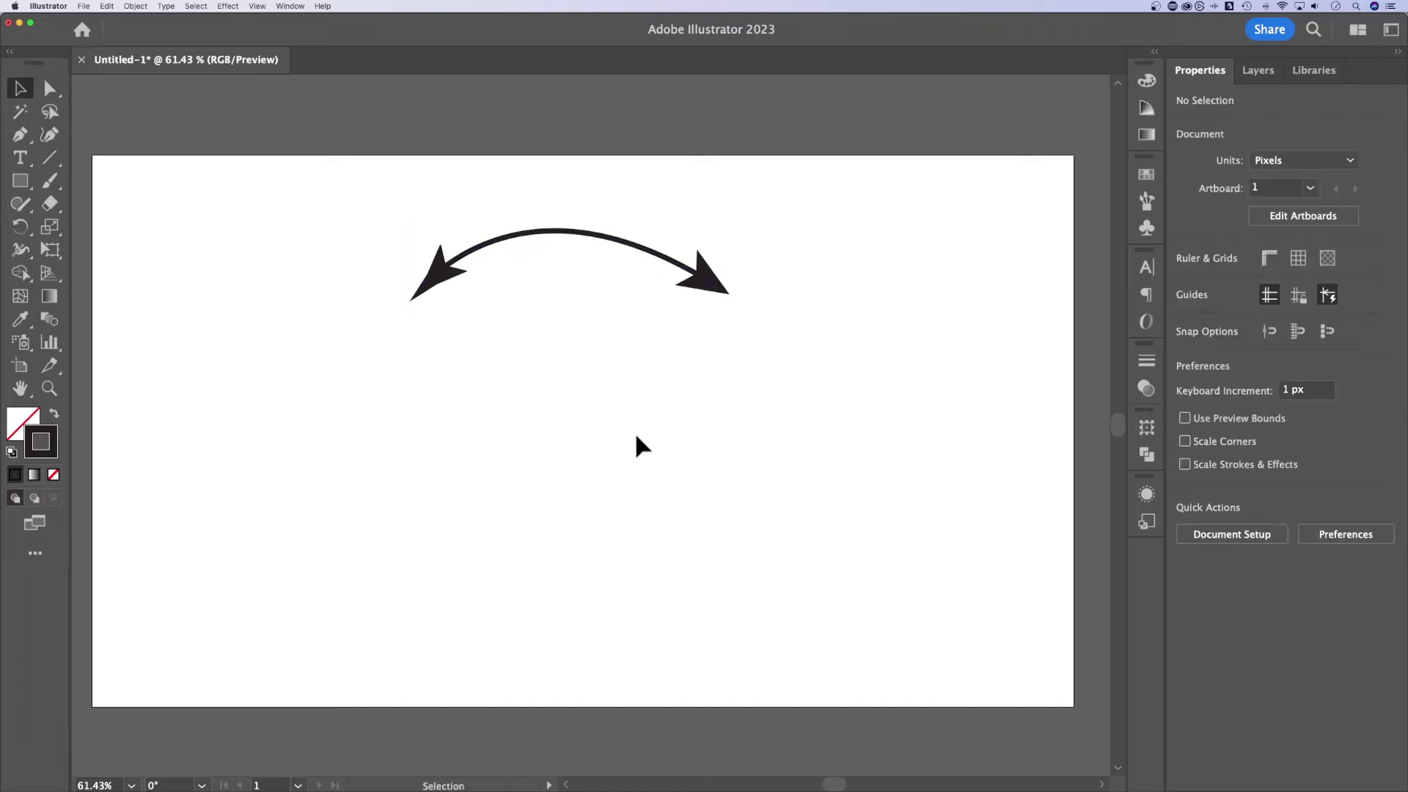
click(289, 6)
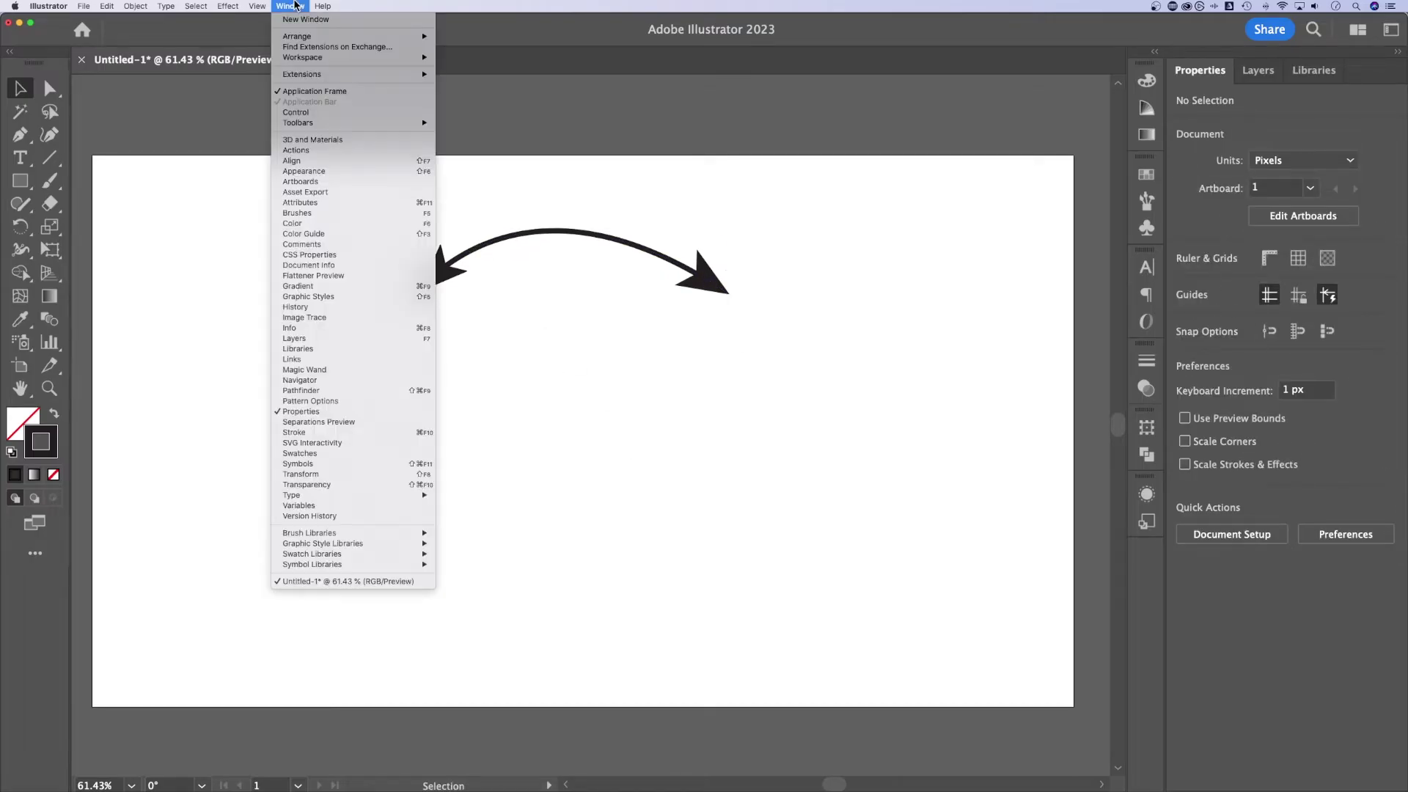
click(359, 464)
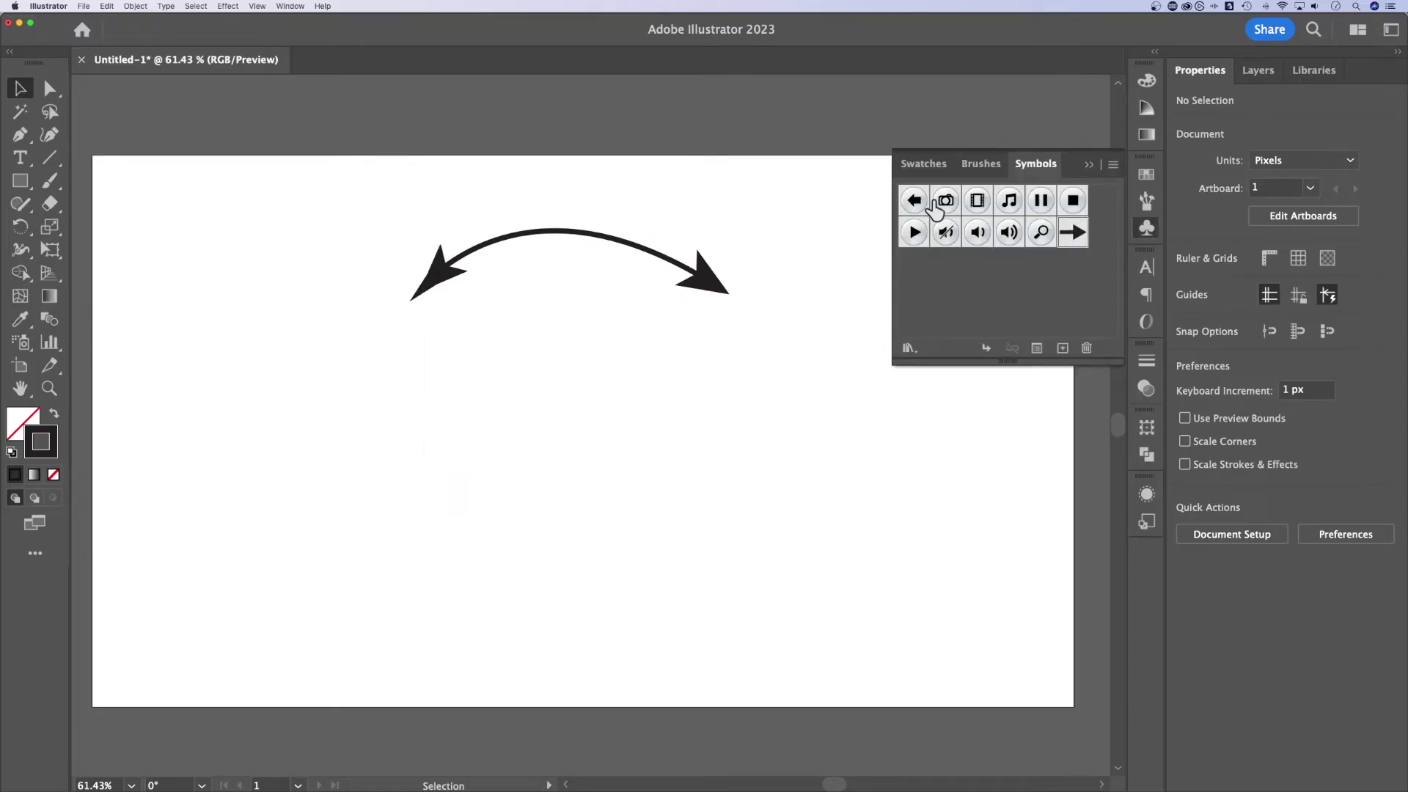
Step: Place a black block arrow from the Arrows symbol library below the arch
click(909, 348)
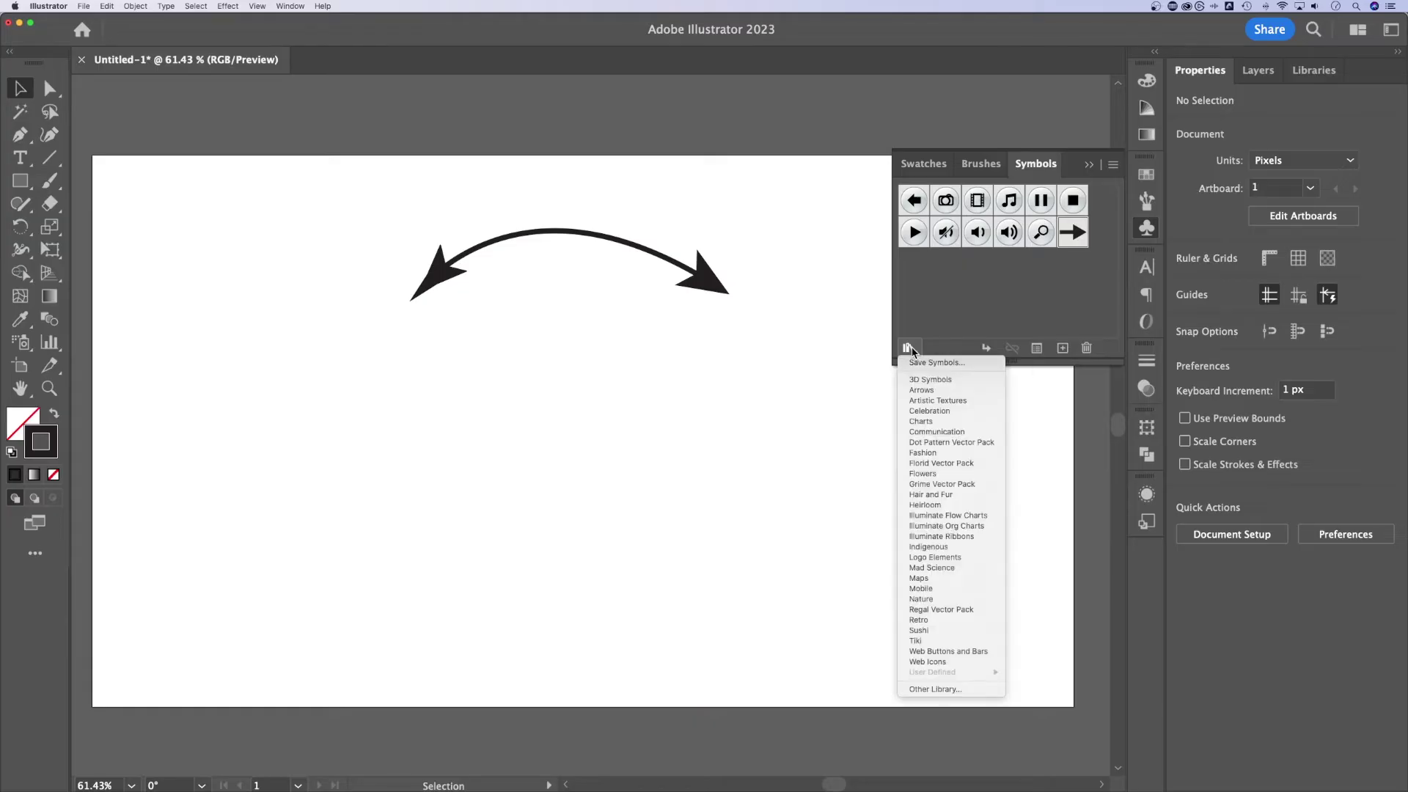
click(920, 390)
drag(948, 385, 933, 369)
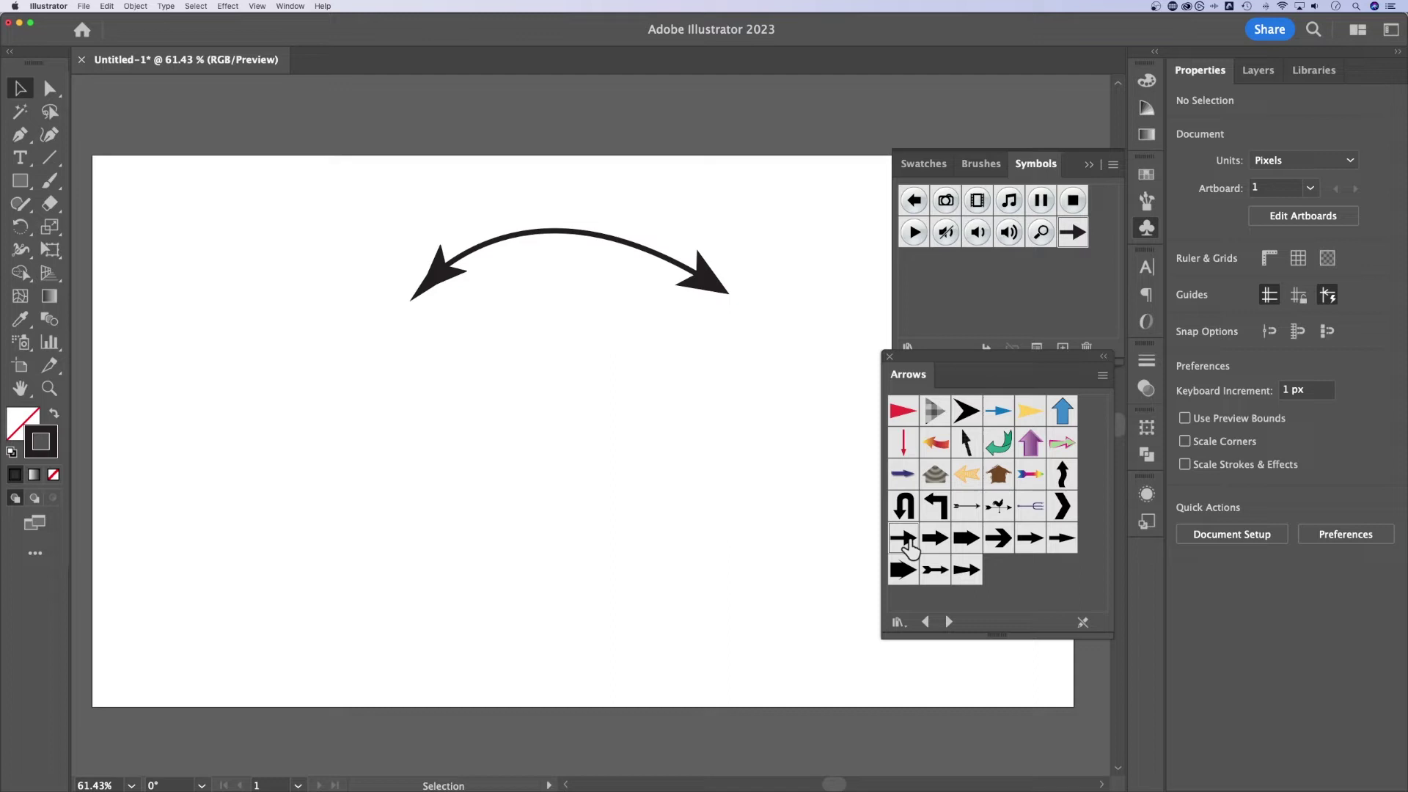
drag(933, 549, 601, 485)
Step: Expand the block arrow symbol with Object > Expand, keeping Object and Fill checked
click(676, 456)
key(super+z)
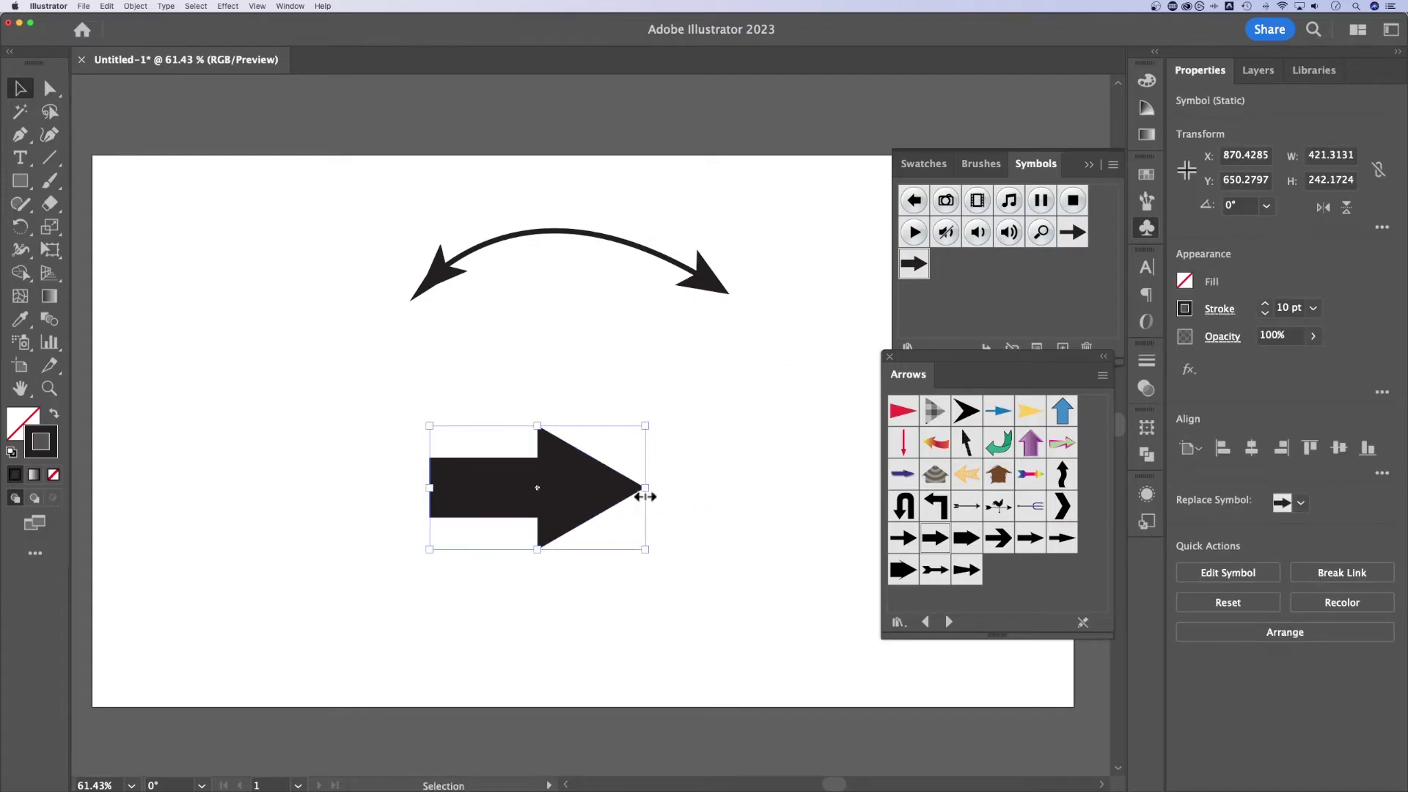
mouse_move(599, 504)
mouse_down()
mouse_move(612, 455)
mouse_move(613, 502)
mouse_up()
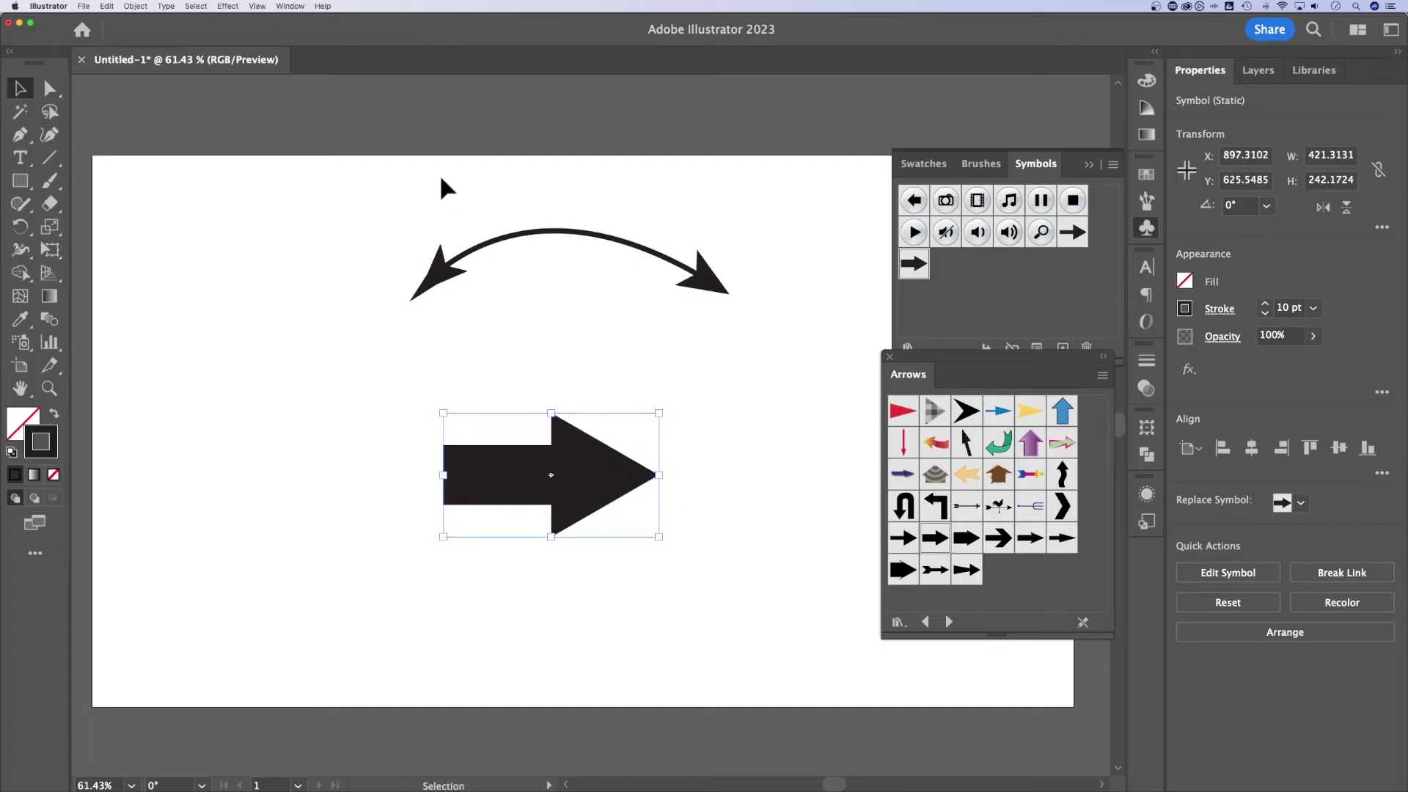
click(136, 7)
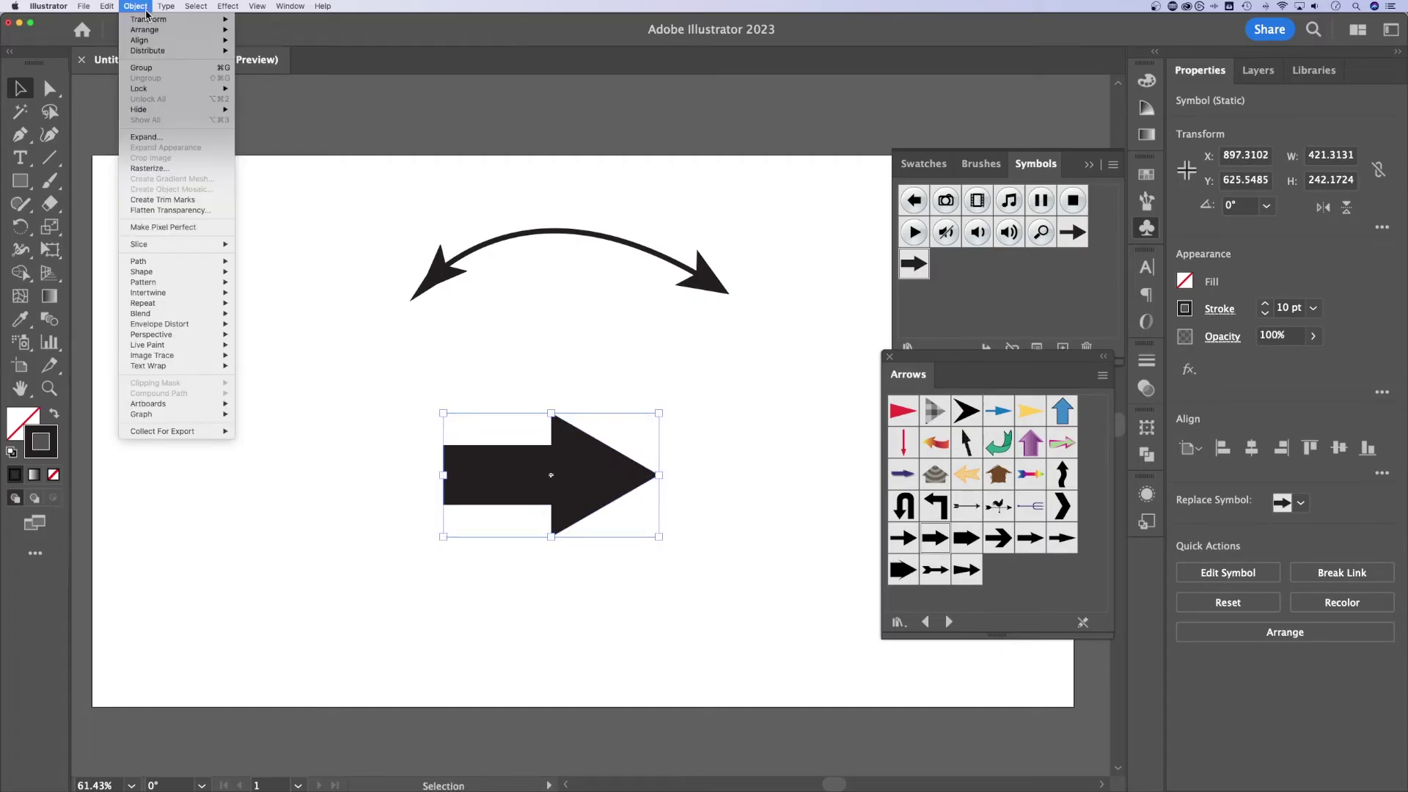
click(144, 137)
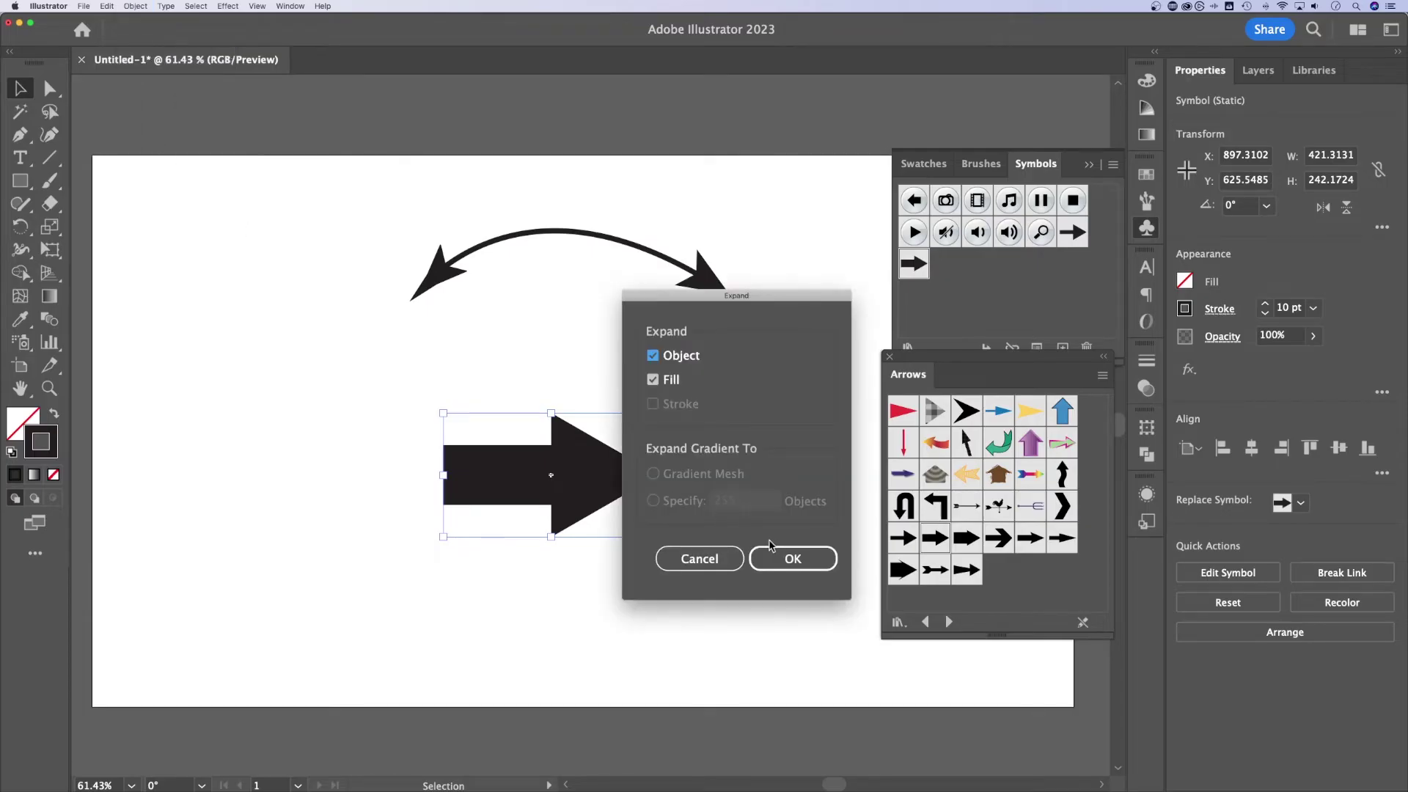
click(804, 563)
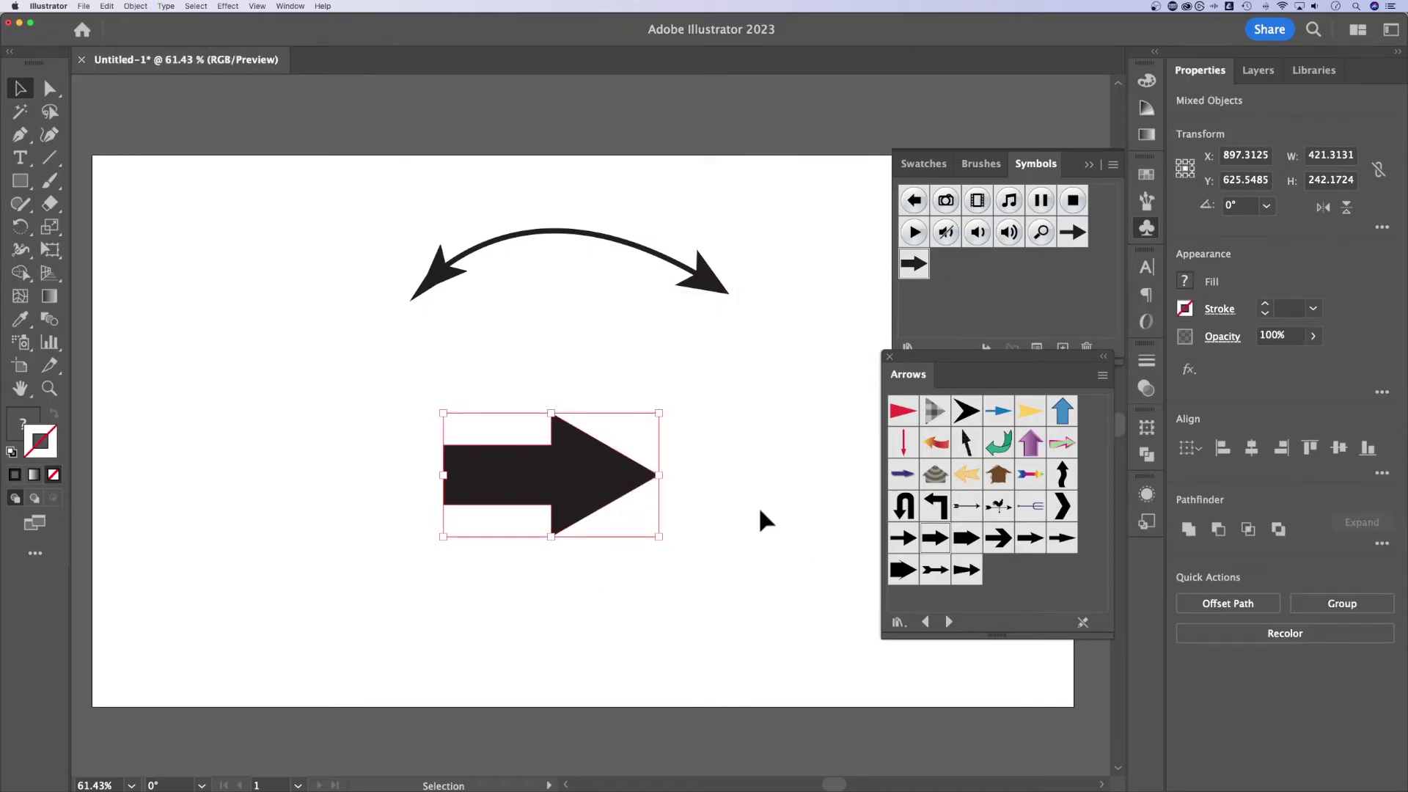
Step: Inspect the expanded arrow group, finding an empty path beneath the arrow shape
click(760, 511)
click(565, 494)
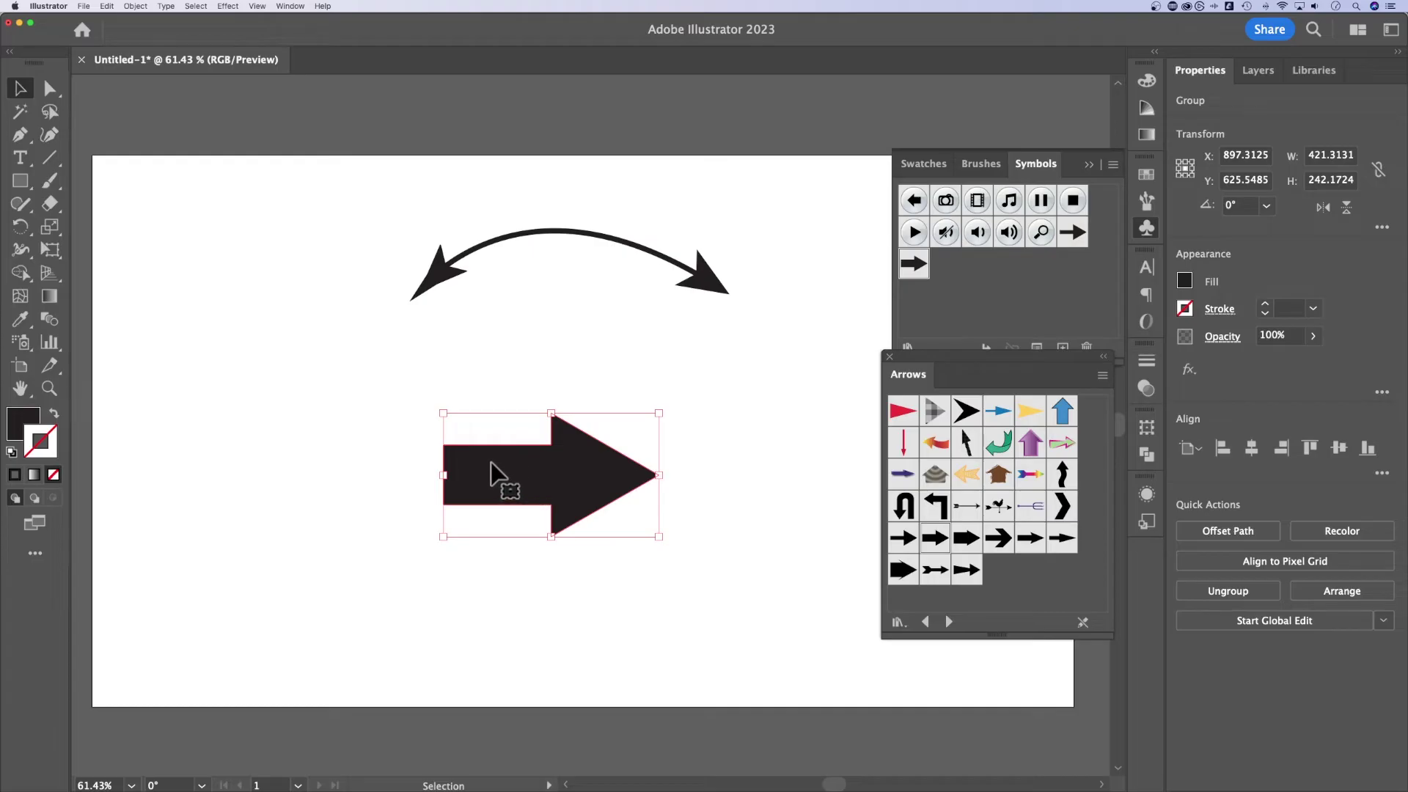
key(a)
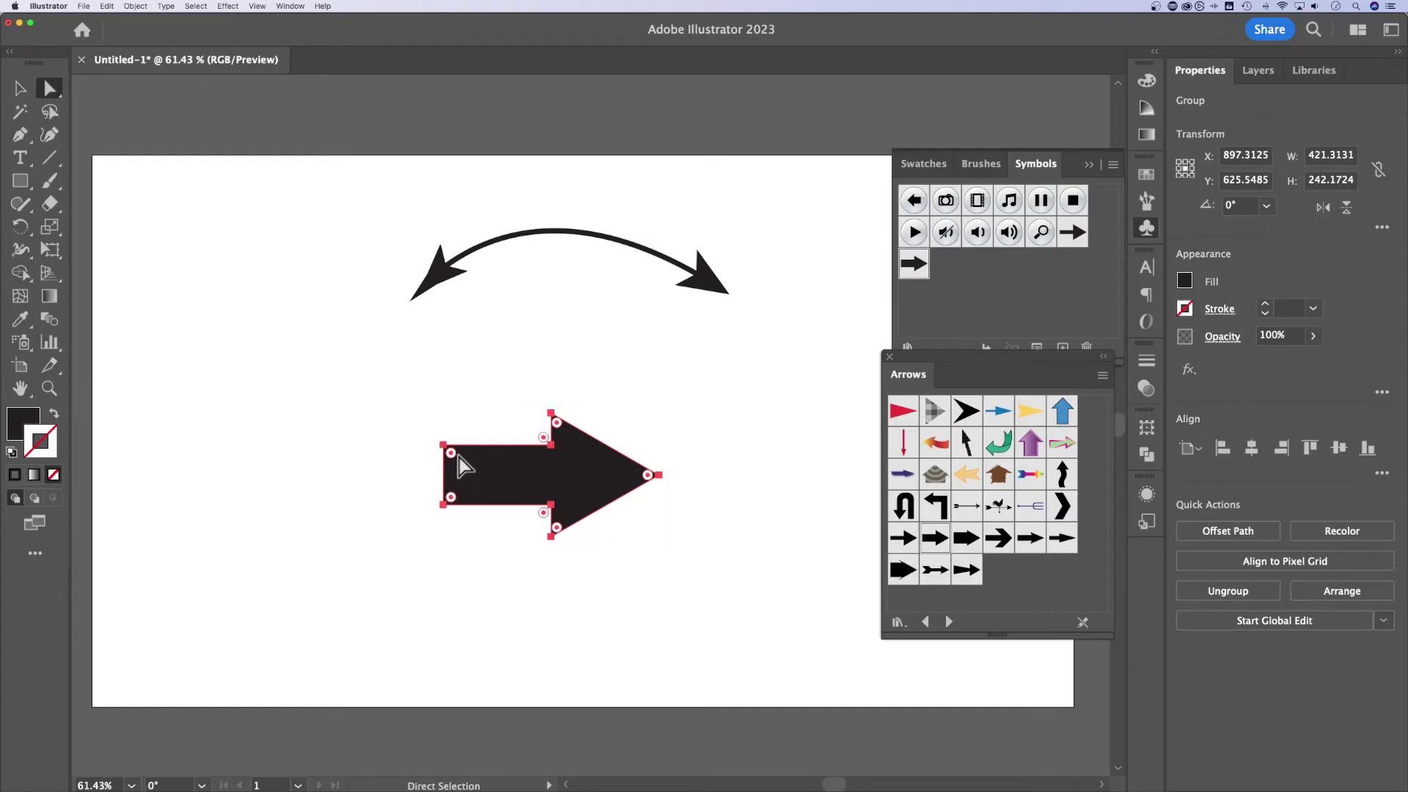
click(418, 513)
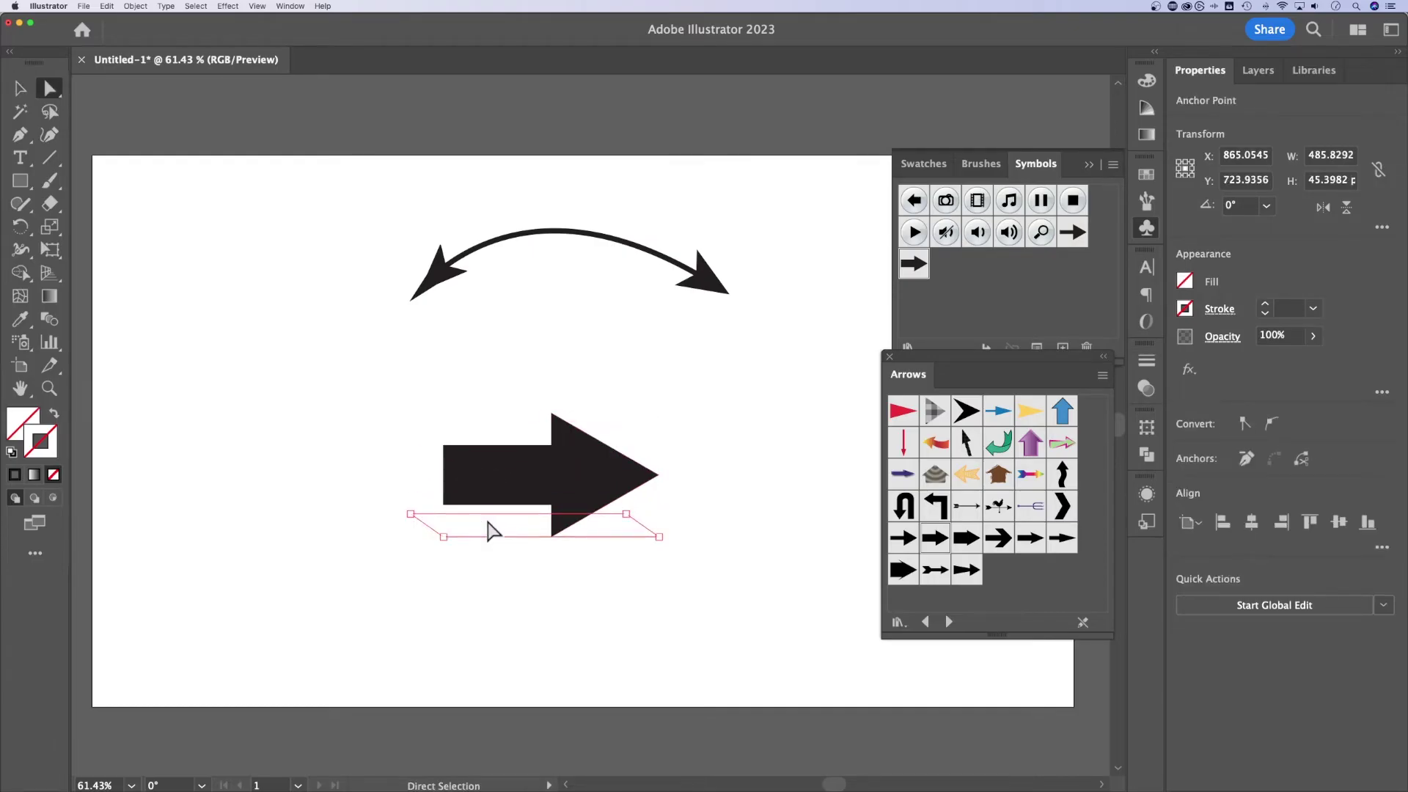
click(549, 534)
key(v)
click(752, 469)
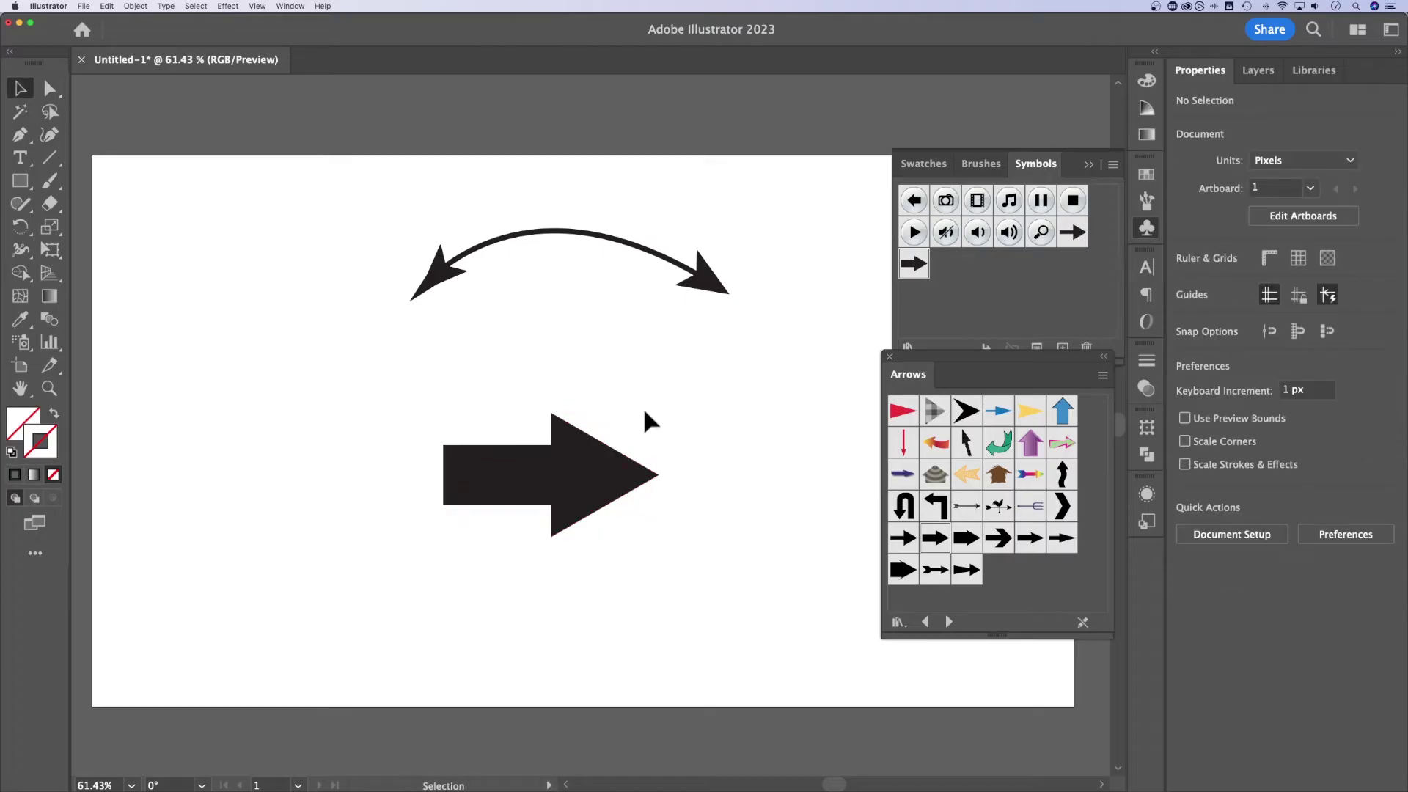
Step: Shift the arrow left, ungroup it and remove the leftover empty path
drag(563, 462, 536, 472)
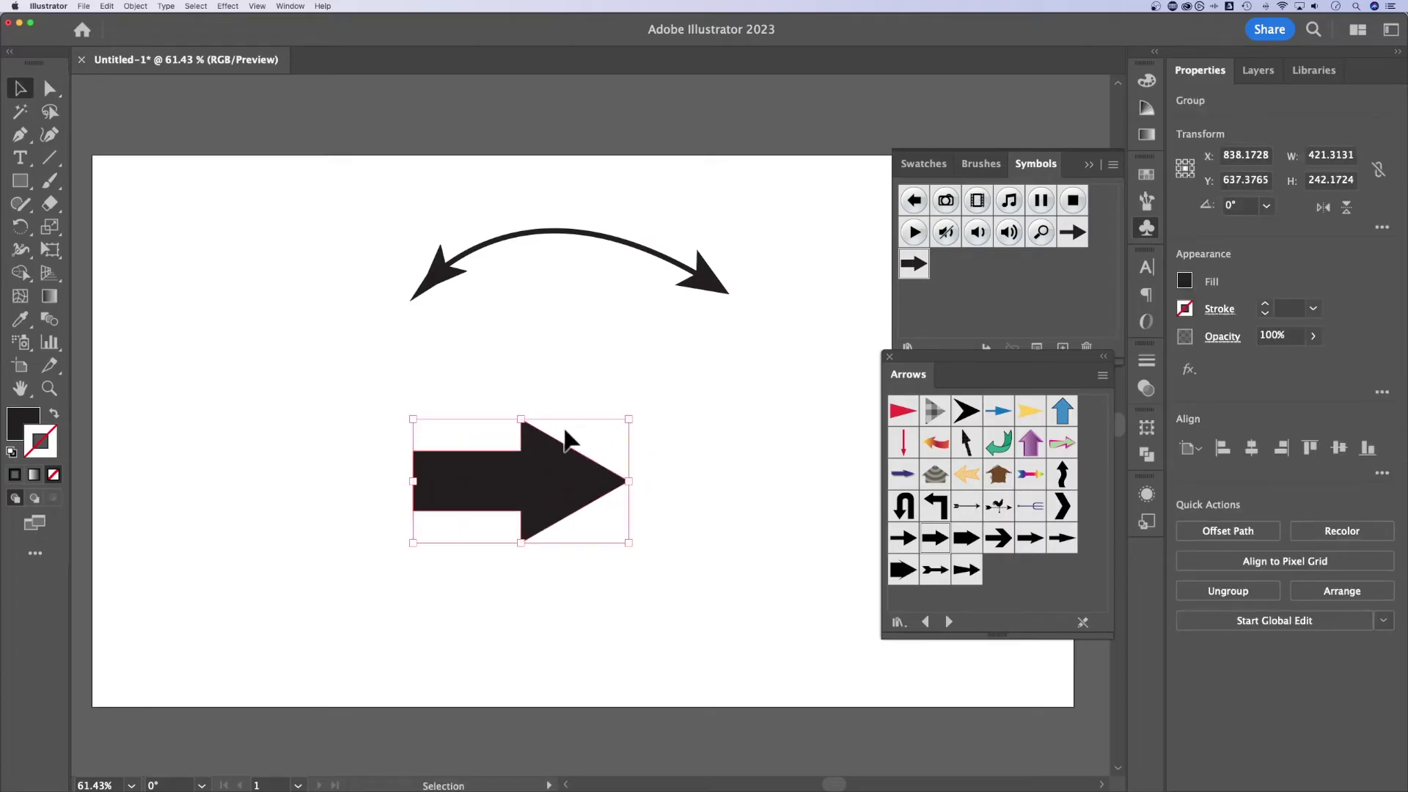
right_click(535, 461)
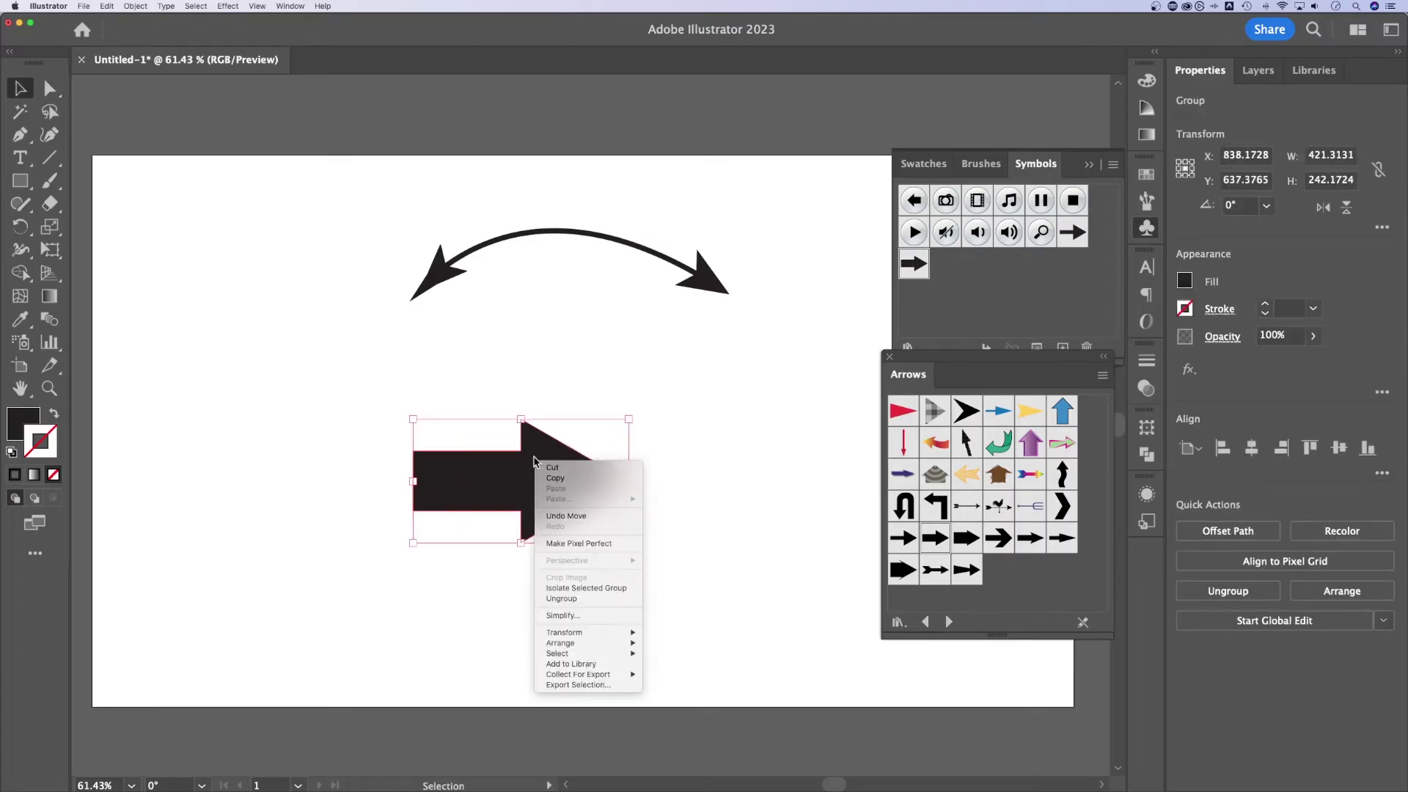
click(590, 599)
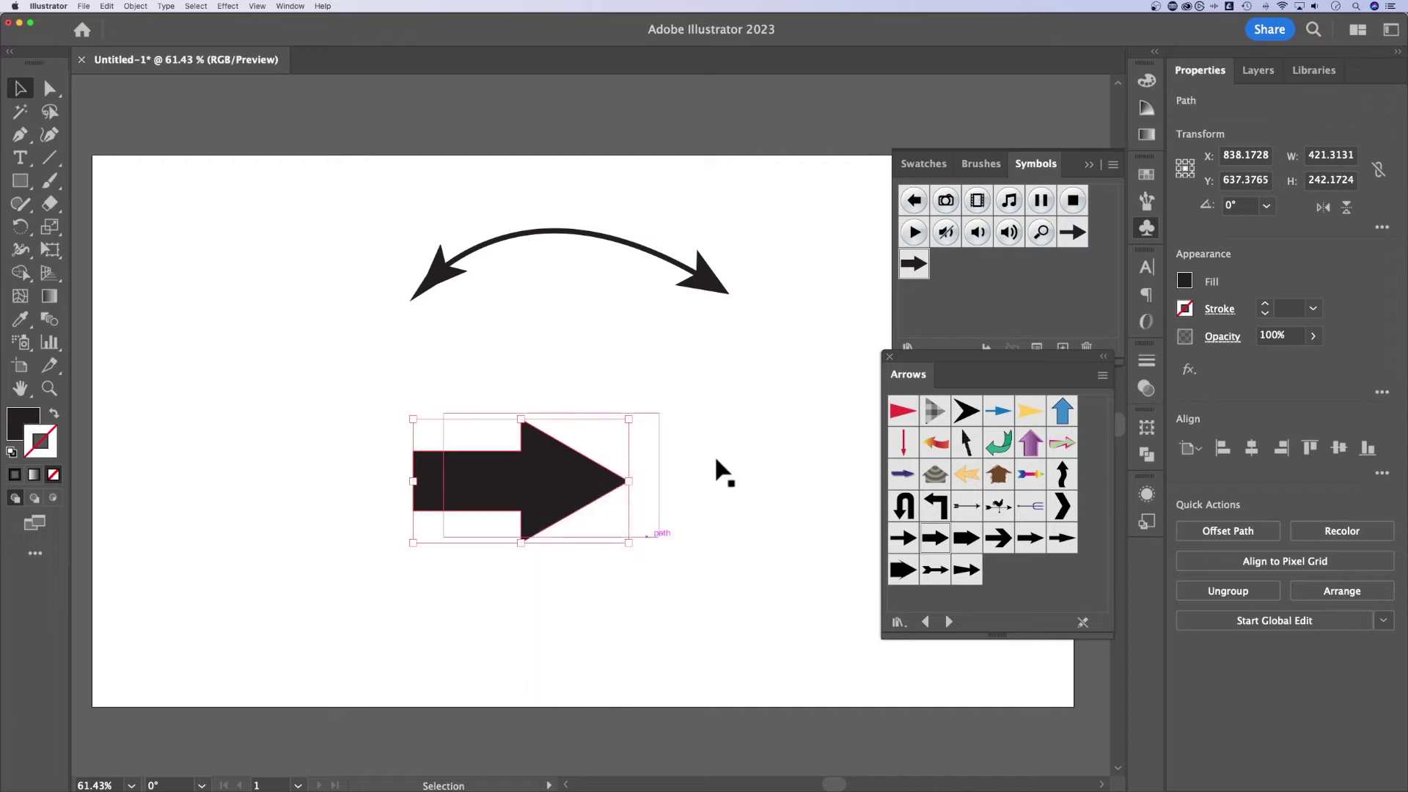
click(613, 435)
key(super+shift+a)
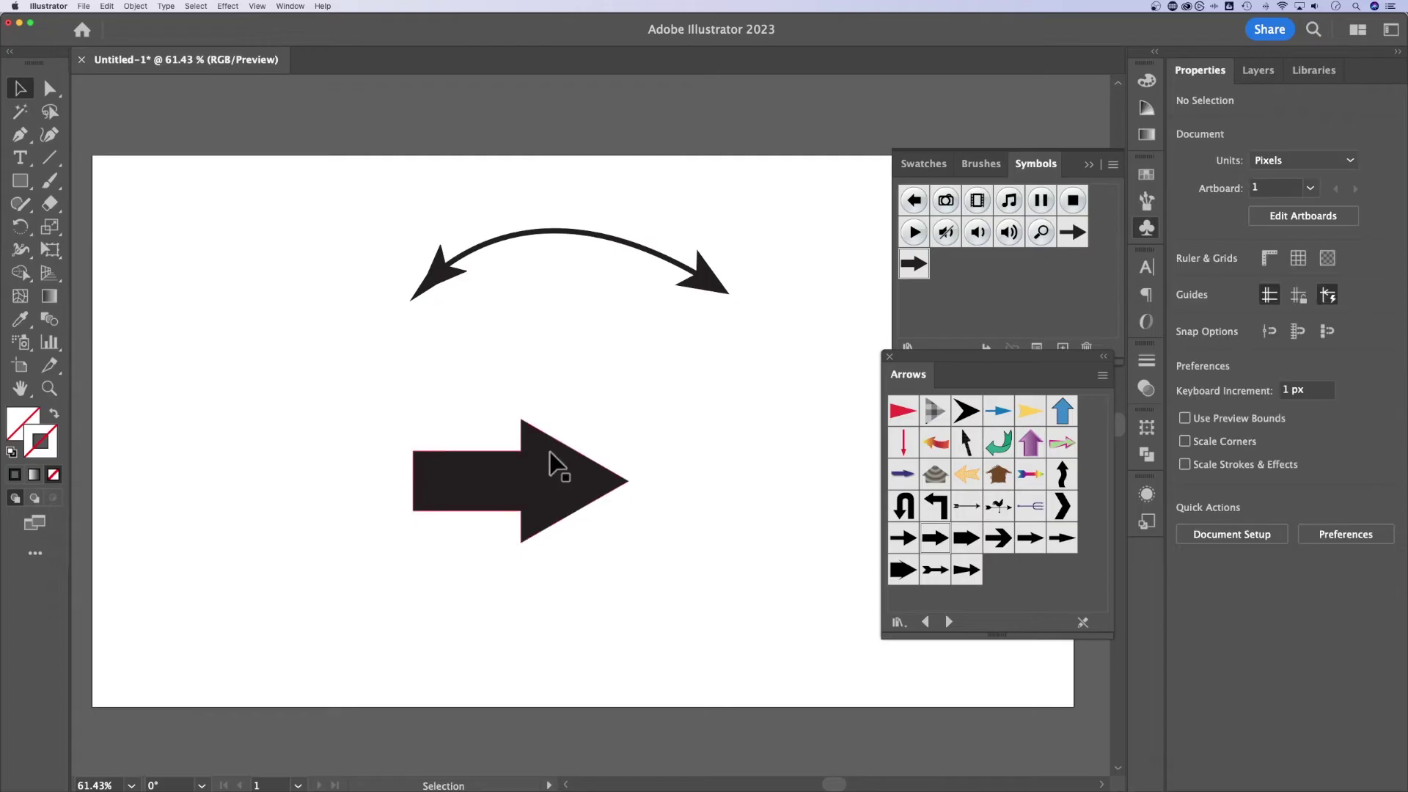
Step: Nudge the arrow slightly right and select its two left corner anchors
mouse_move(558, 464)
mouse_down()
mouse_move(575, 477)
mouse_move(563, 470)
mouse_up()
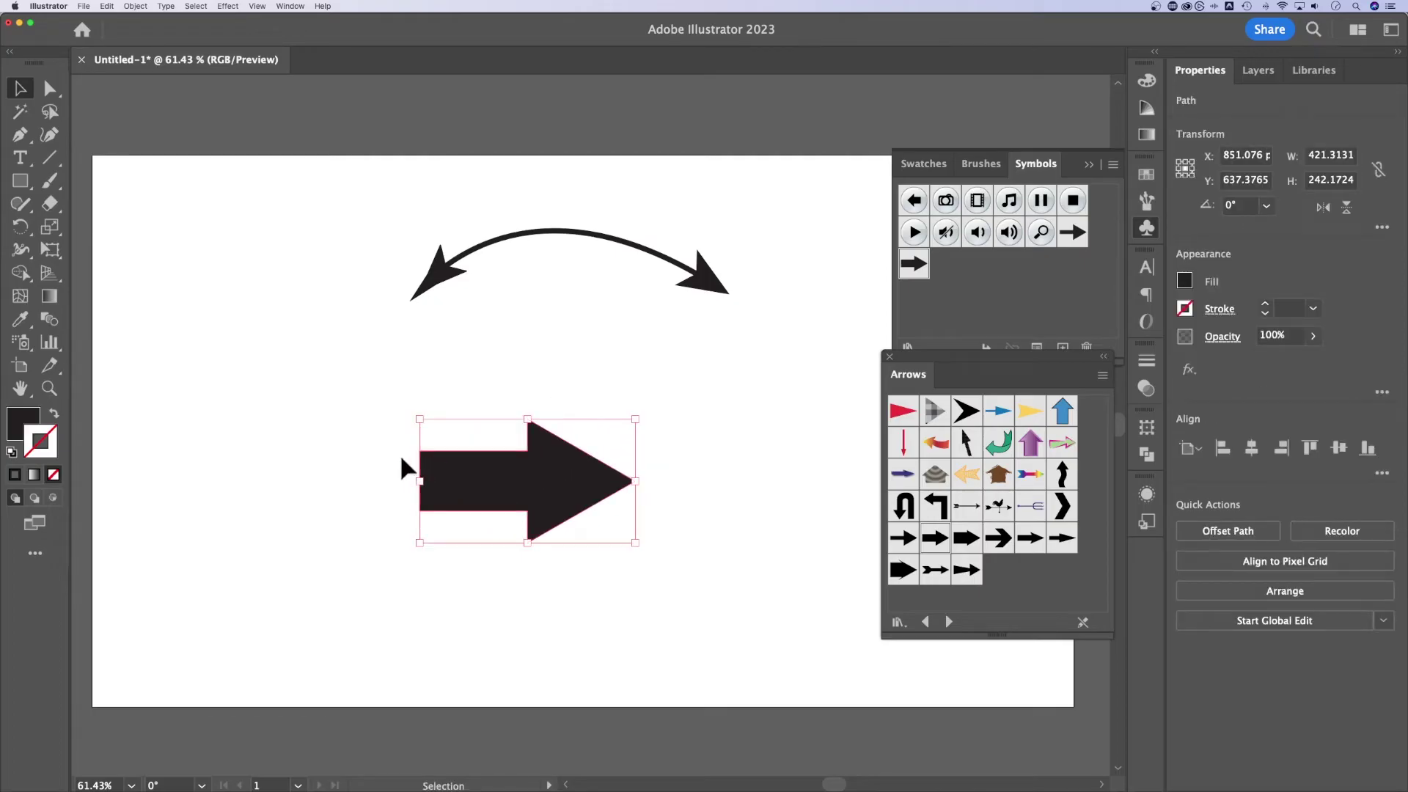
key(a)
drag(325, 414, 447, 548)
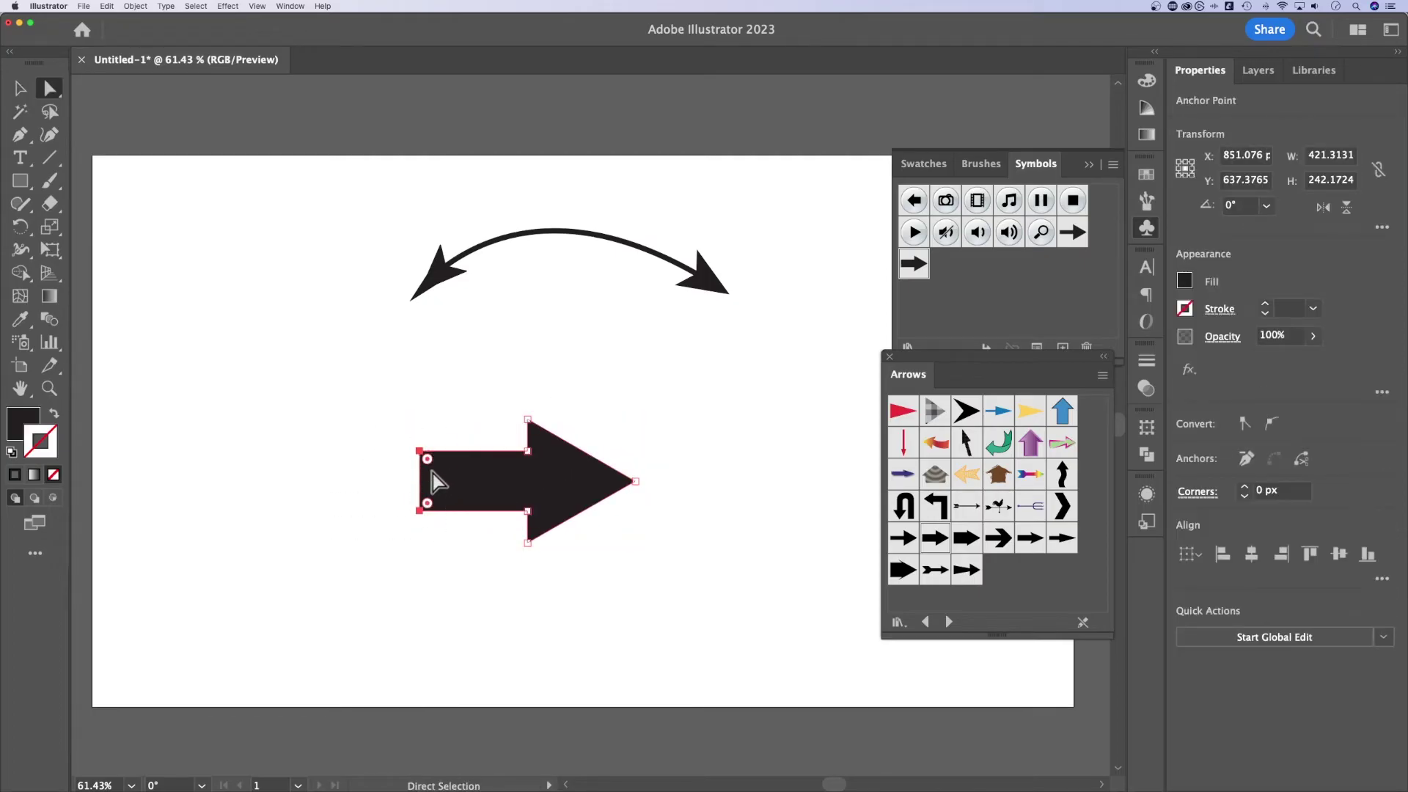
Step: Round the block arrow's tail corners to about 21.28 px and move it beneath the arch
drag(424, 460, 431, 464)
click(343, 482)
key(v)
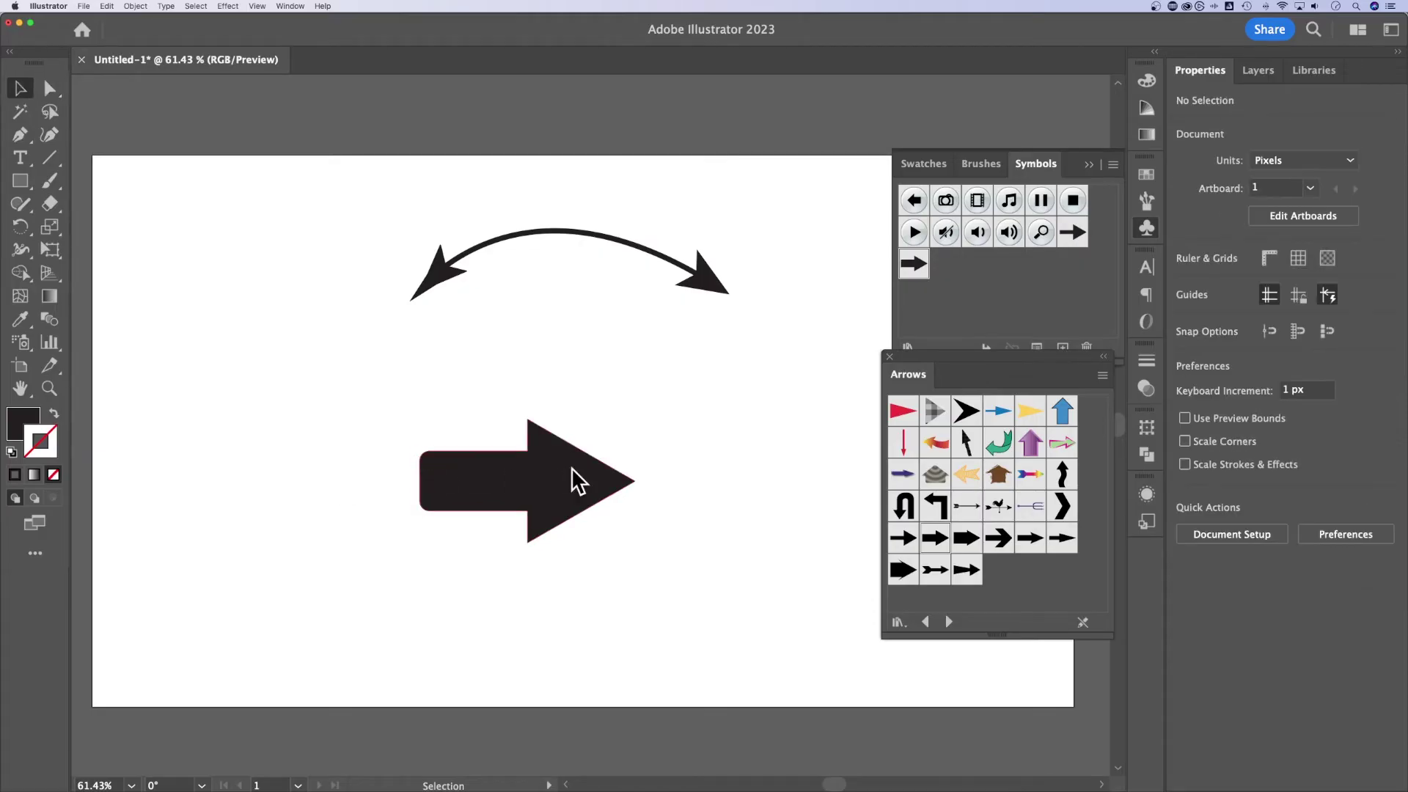
drag(572, 477, 600, 477)
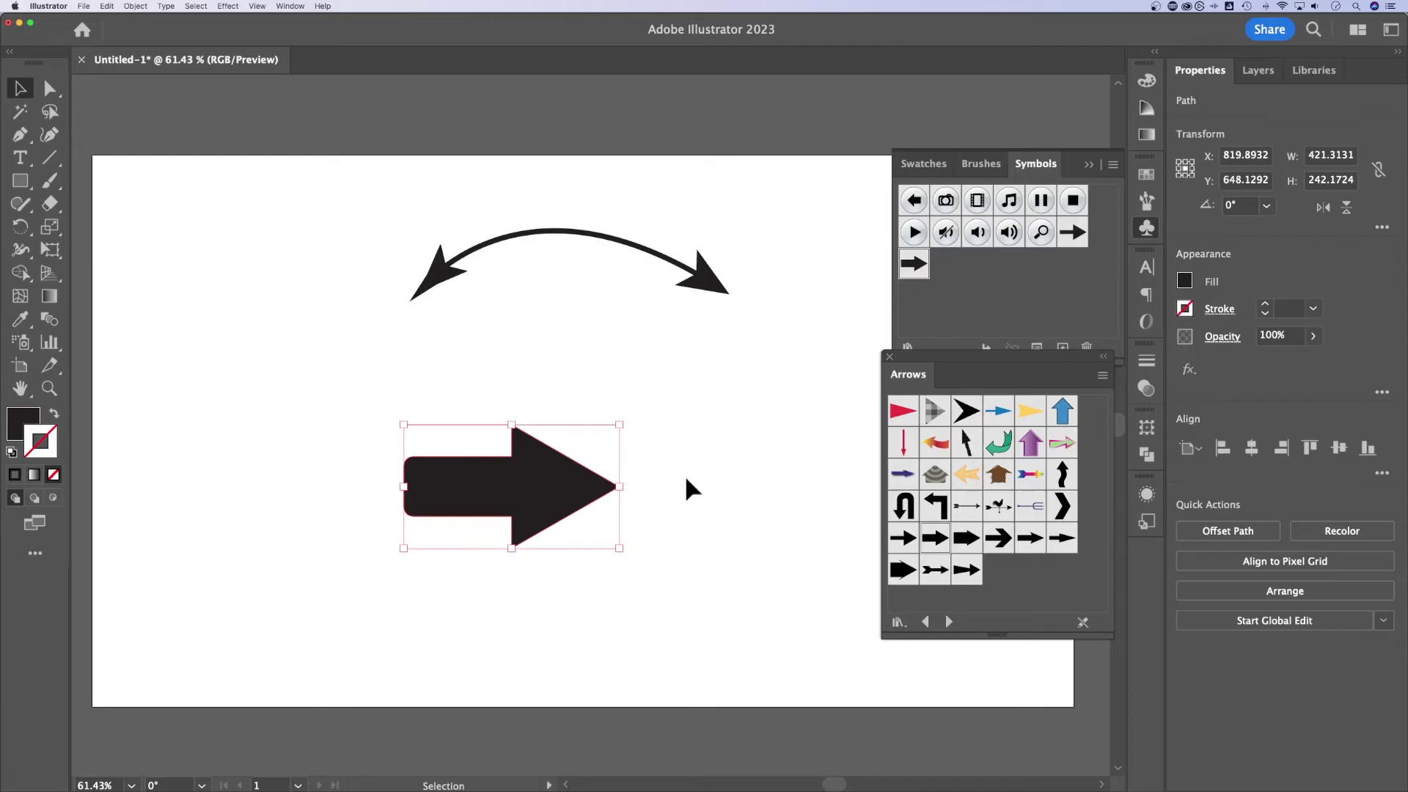
drag(548, 504, 597, 400)
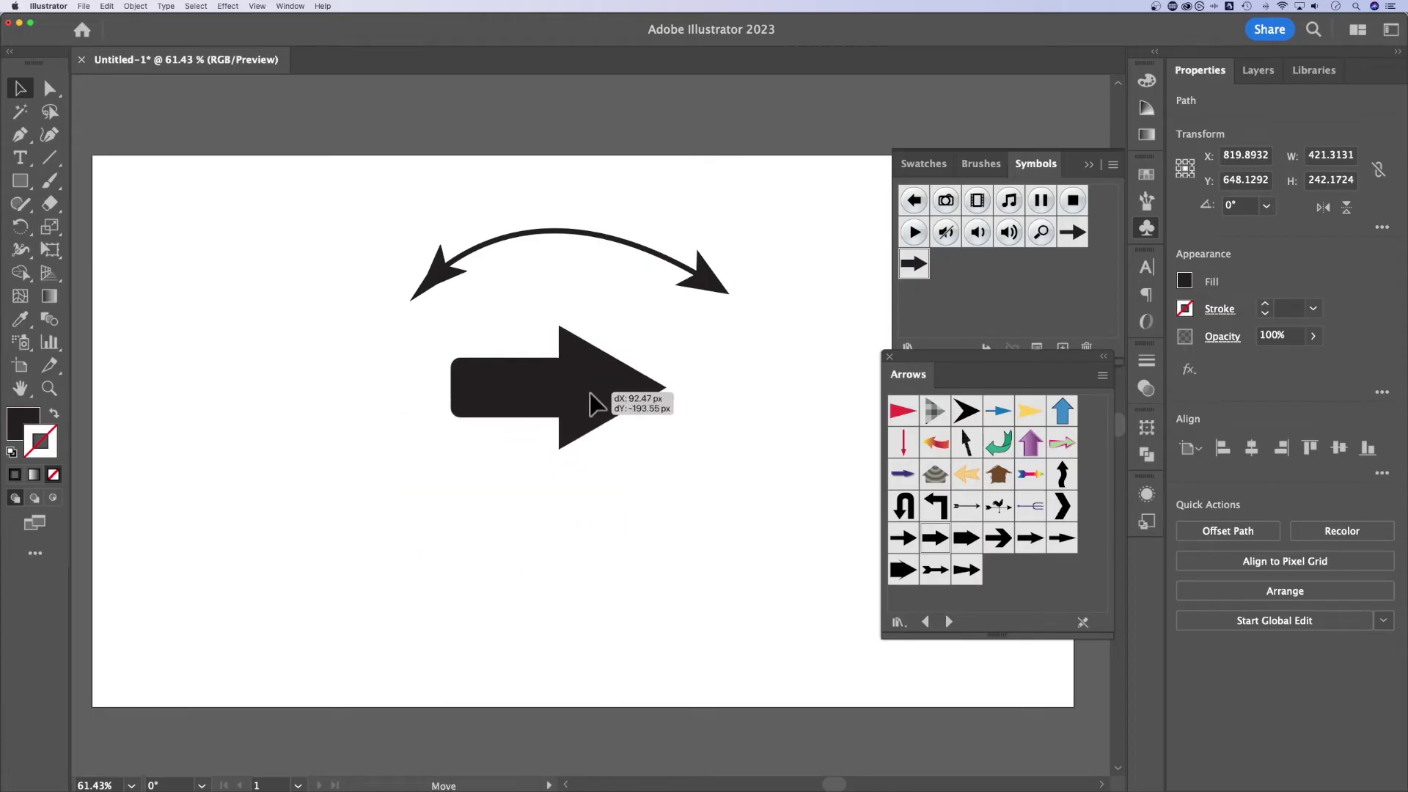
click(455, 509)
click(21, 181)
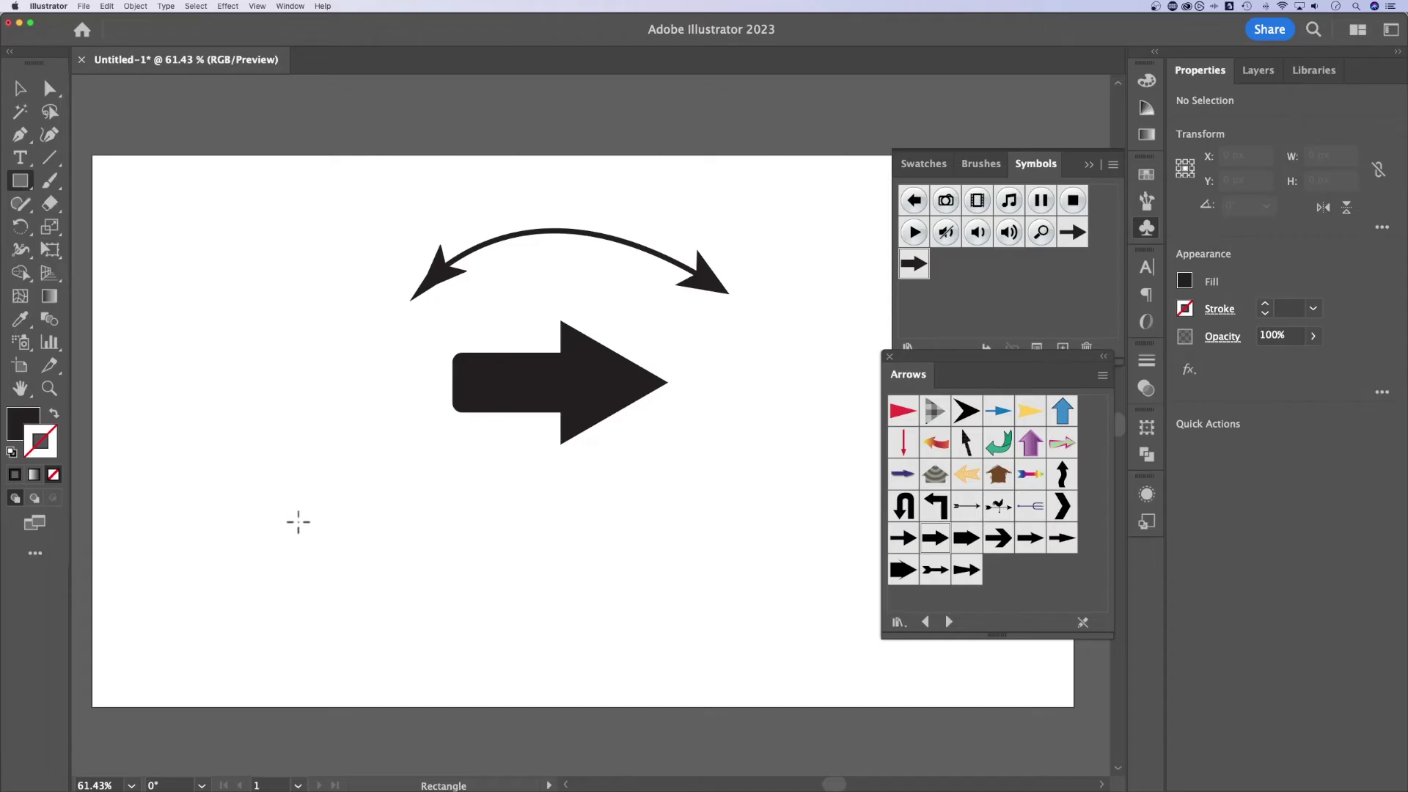
Step: Draw a long black rectangle and a square, cut the square into a right-pointing triangle
mouse_move(302, 502)
mouse_down()
mouse_move(525, 581)
mouse_move(506, 565)
mouse_up()
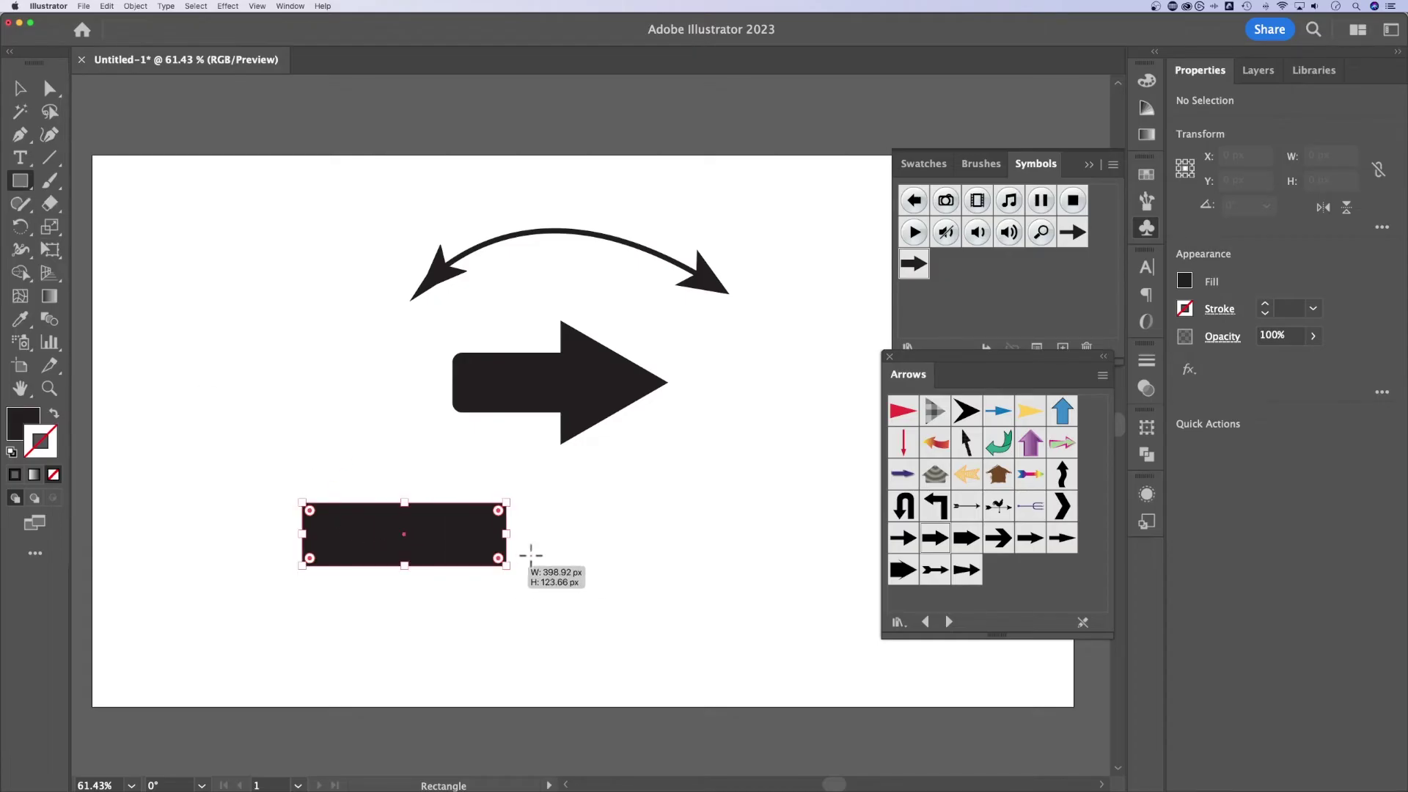
drag(544, 488, 687, 635)
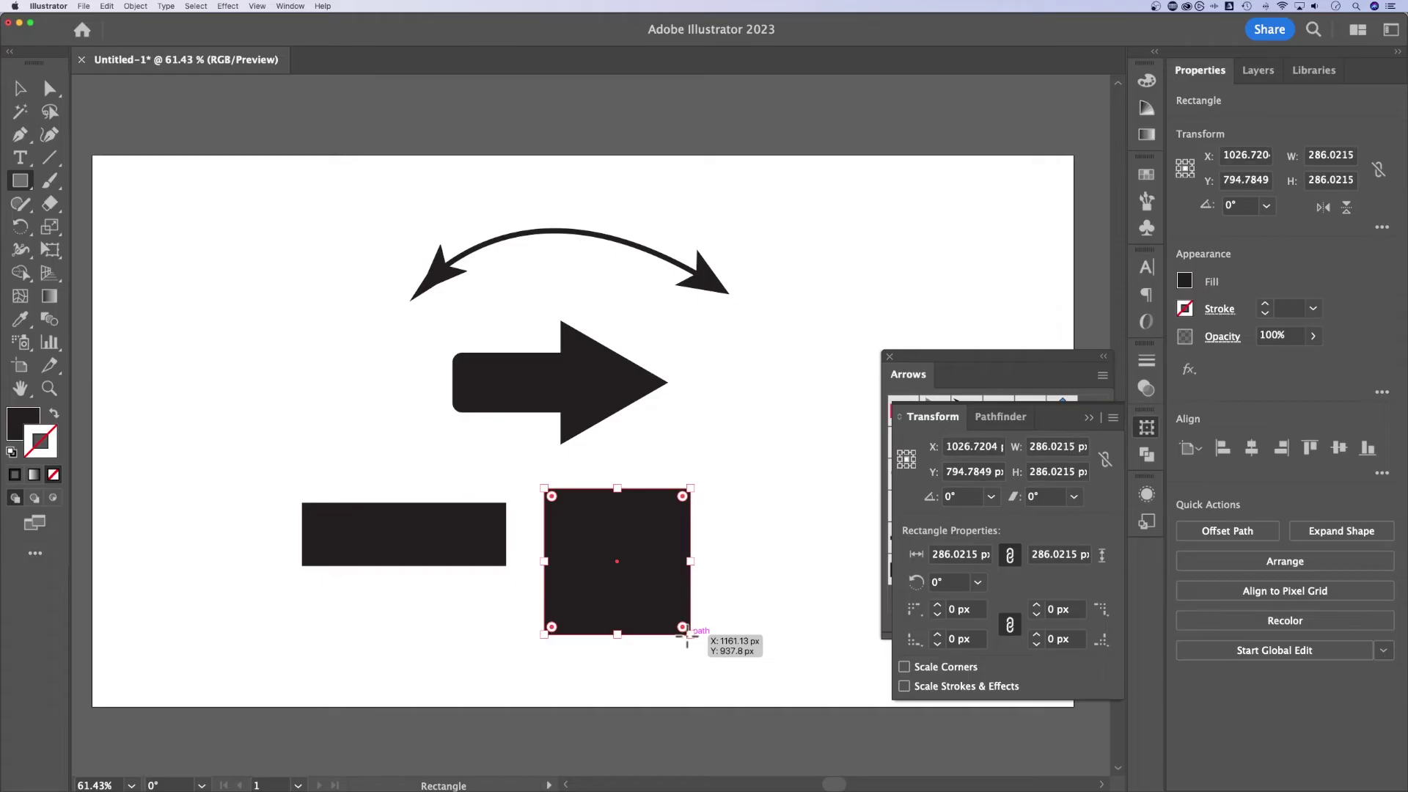
key(p)
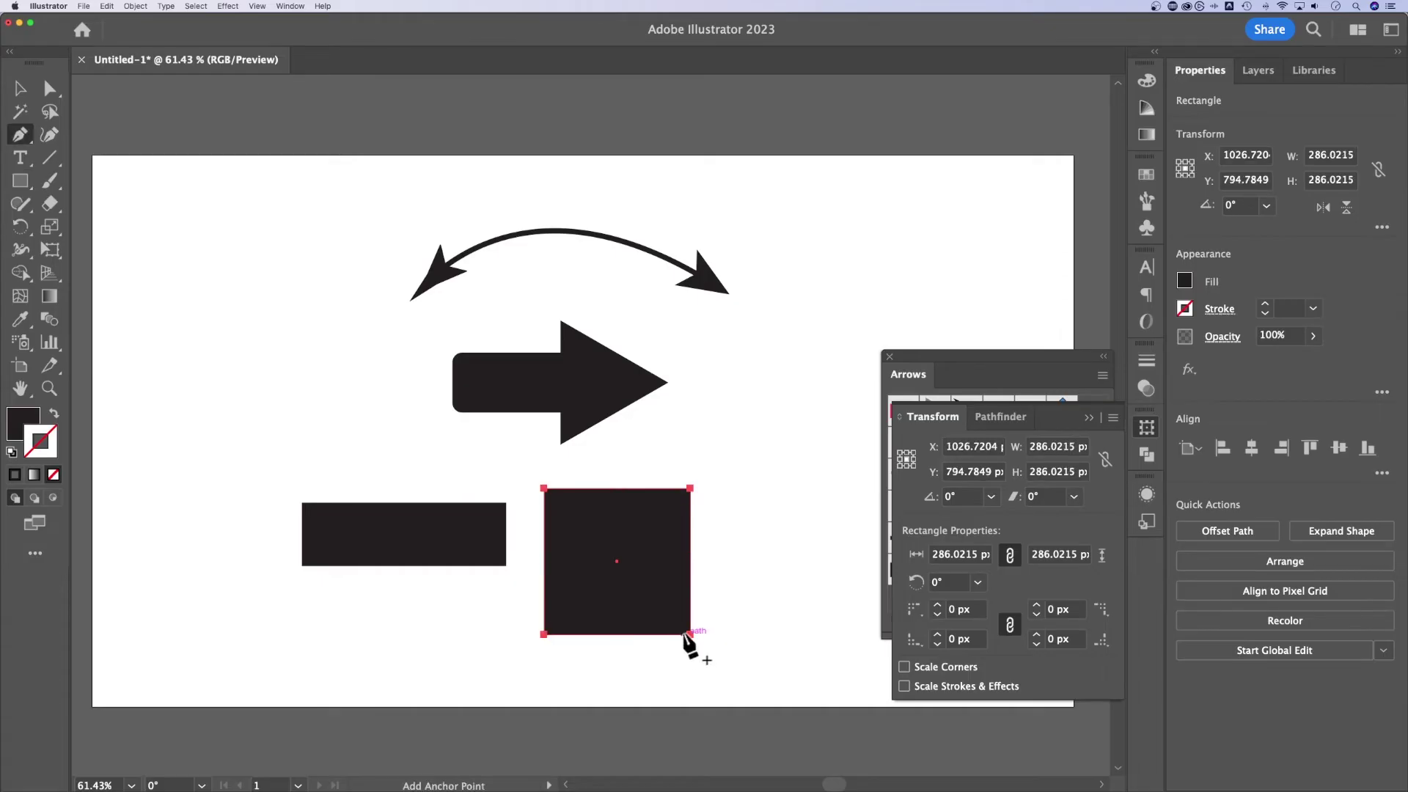
click(690, 634)
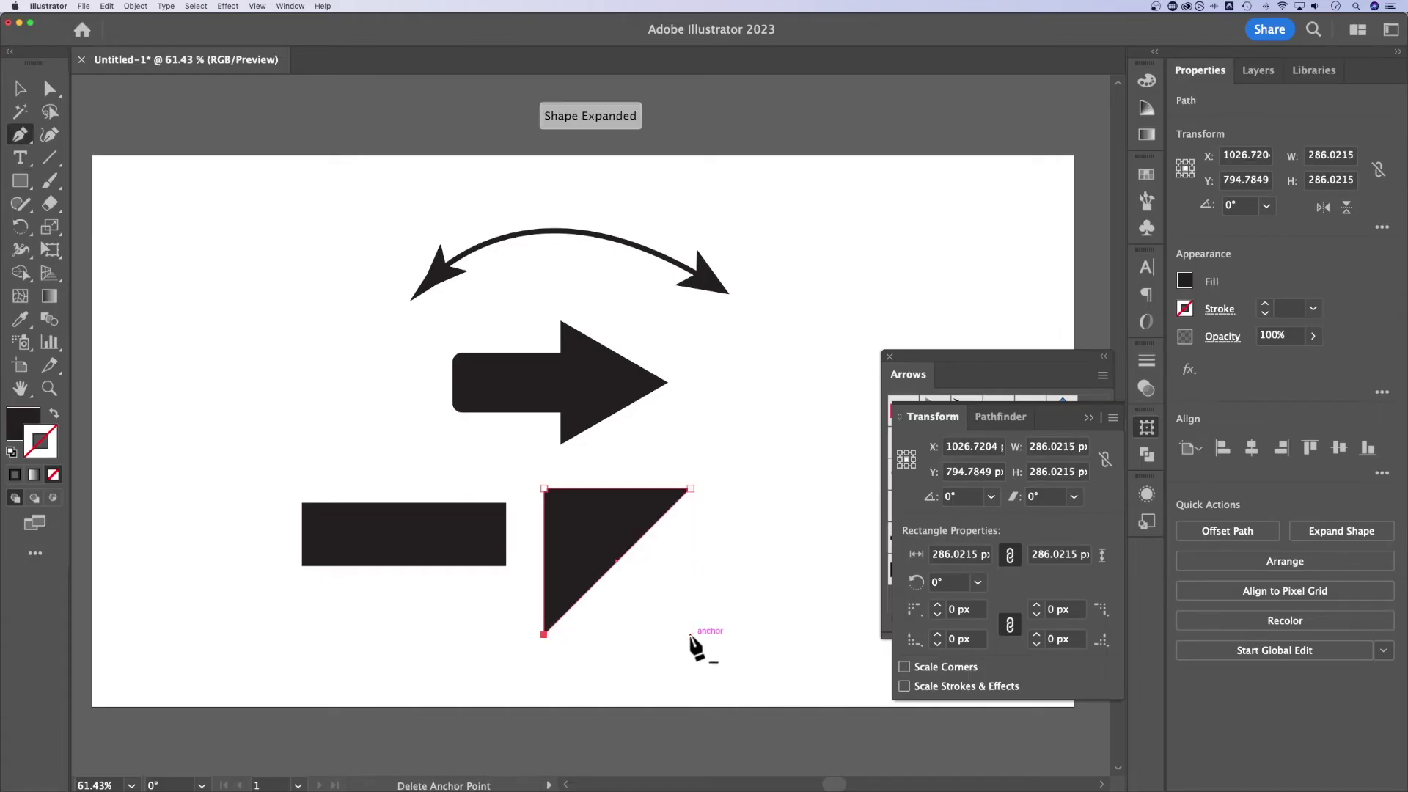
key(v)
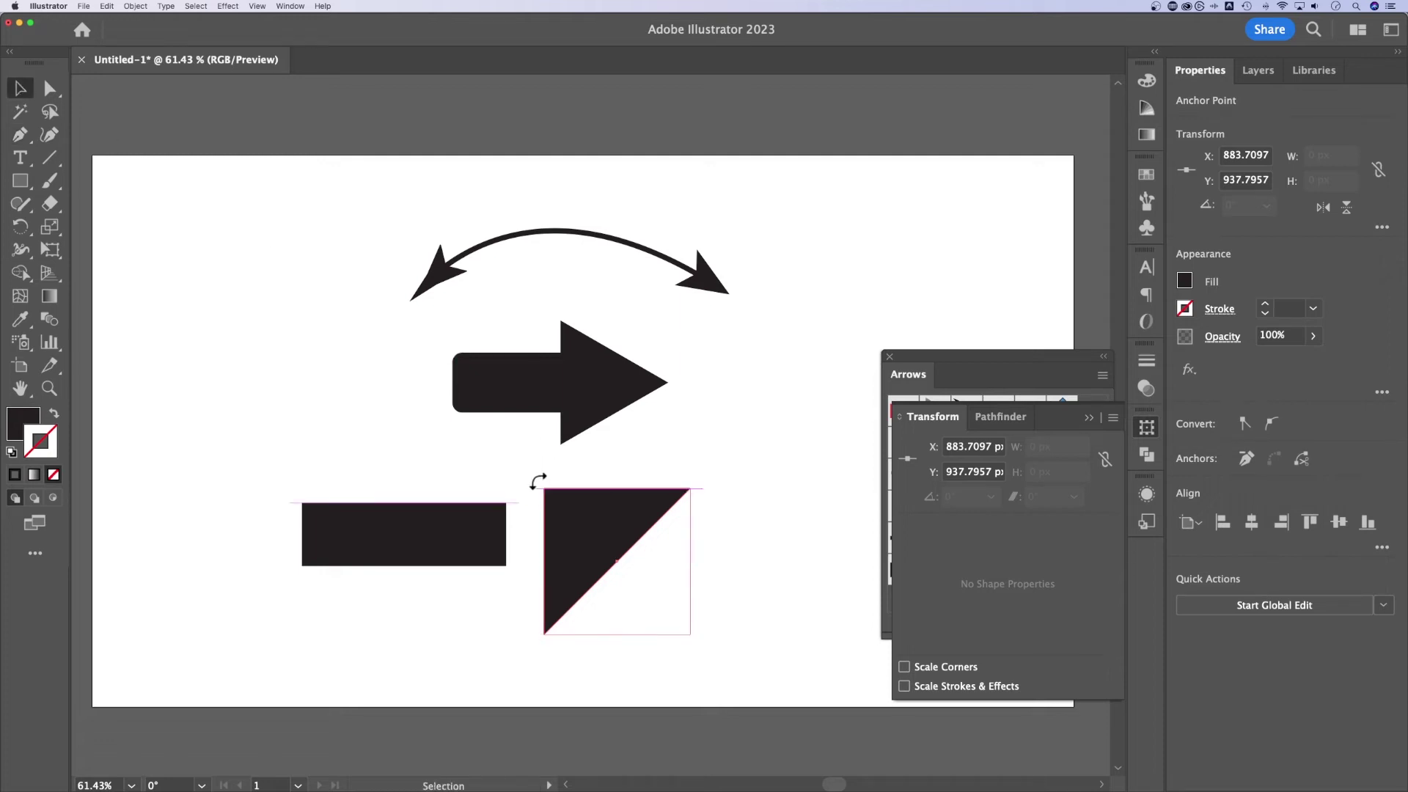
drag(538, 480, 573, 526)
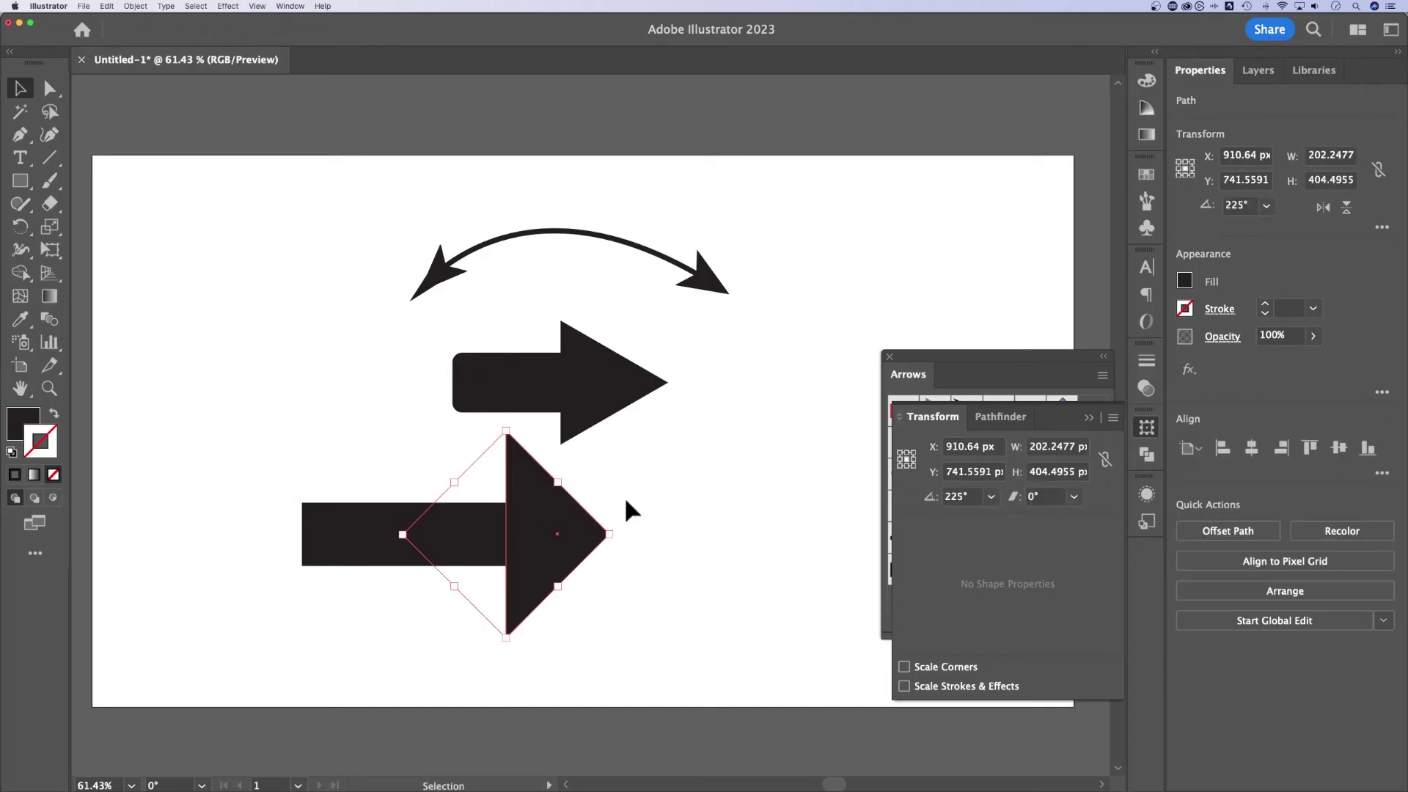
Step: Align the triangle to the rectangle as key object, centring it vertically
shift+click(407, 566)
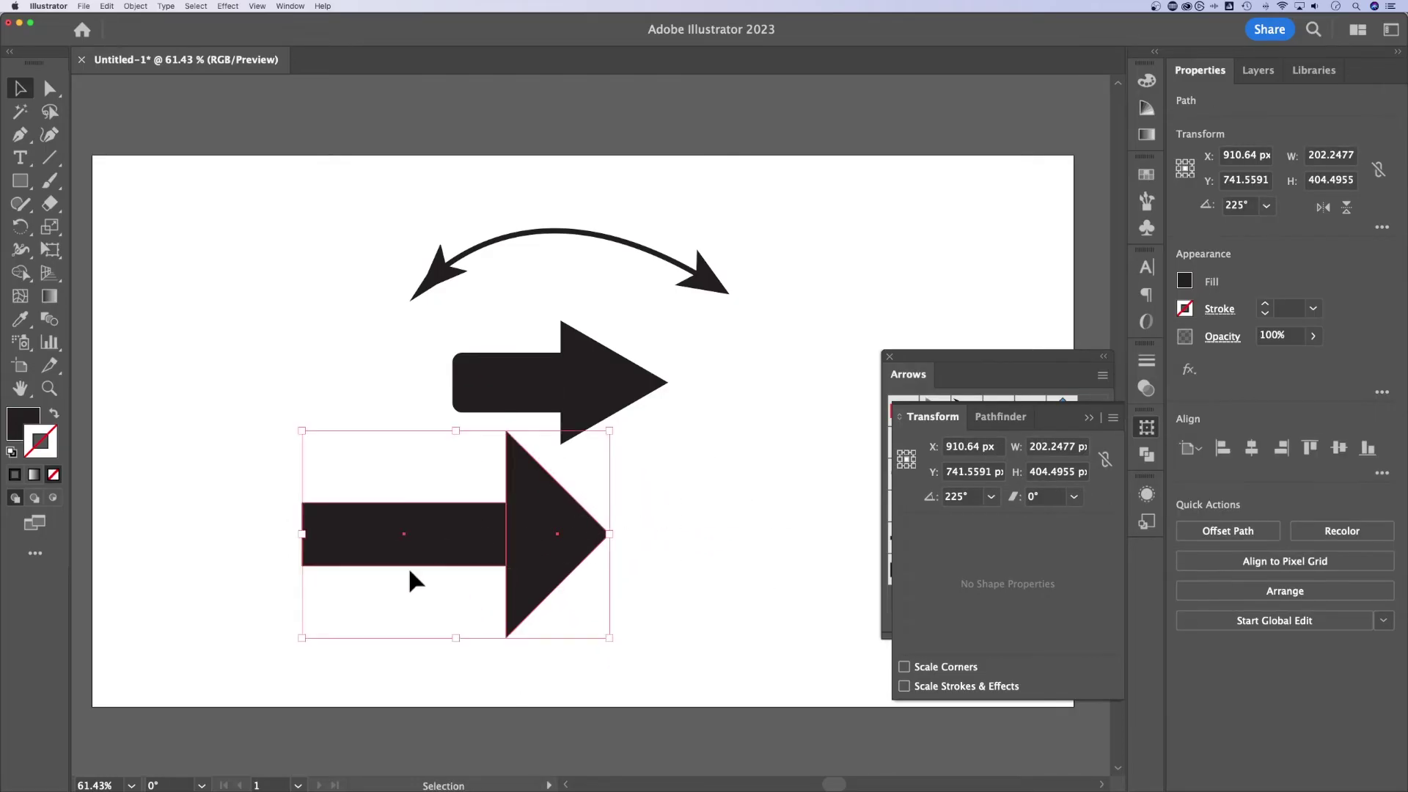
click(446, 540)
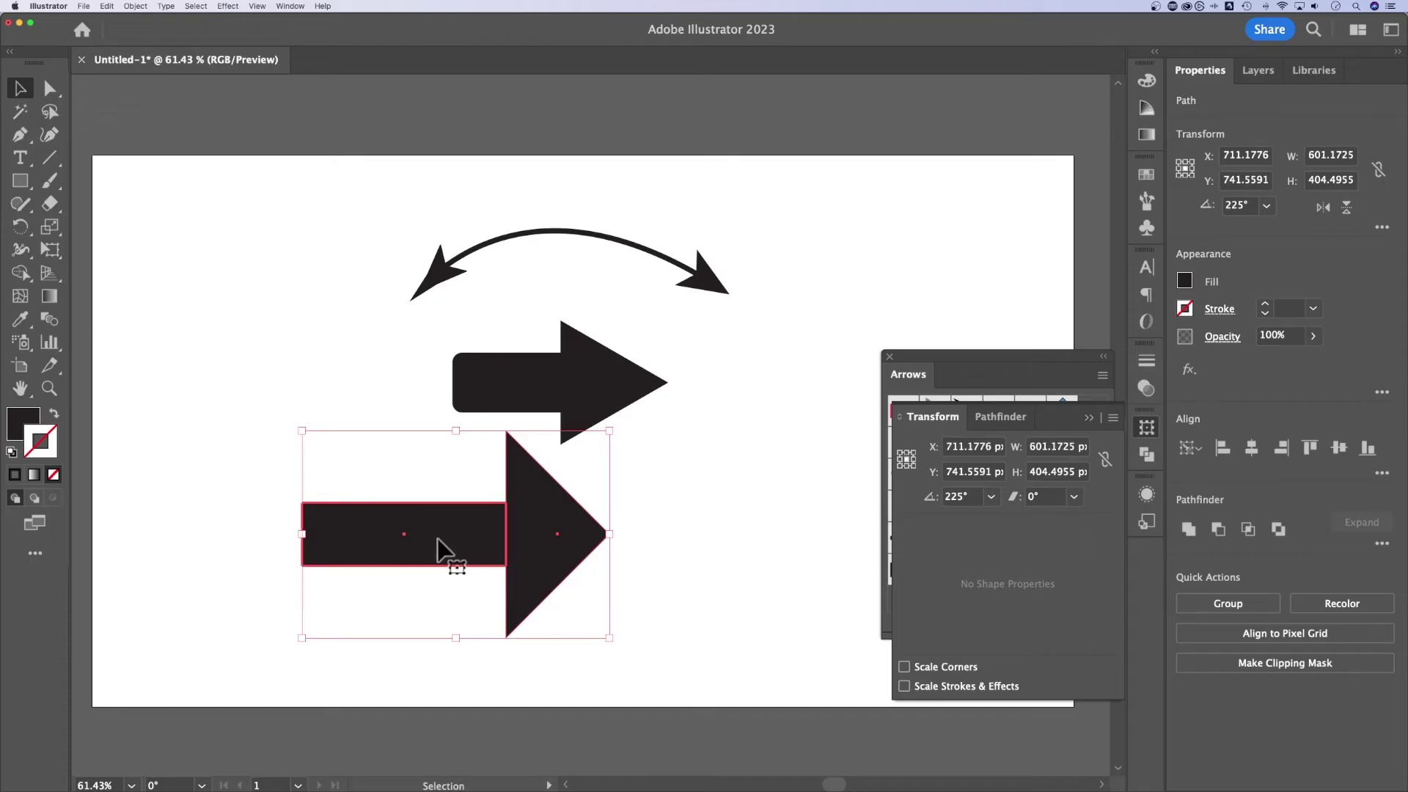
click(1332, 450)
click(1309, 449)
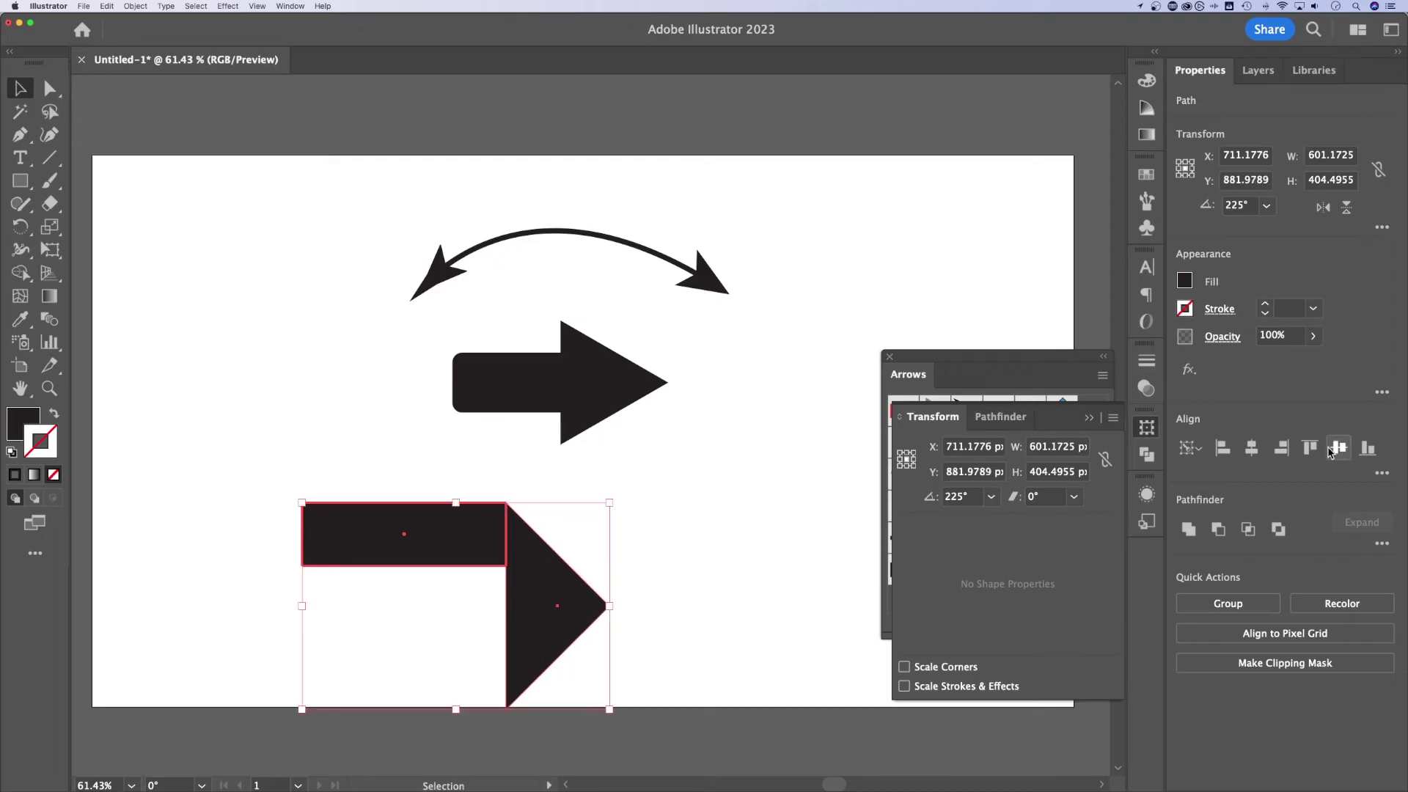
click(1365, 450)
click(1339, 448)
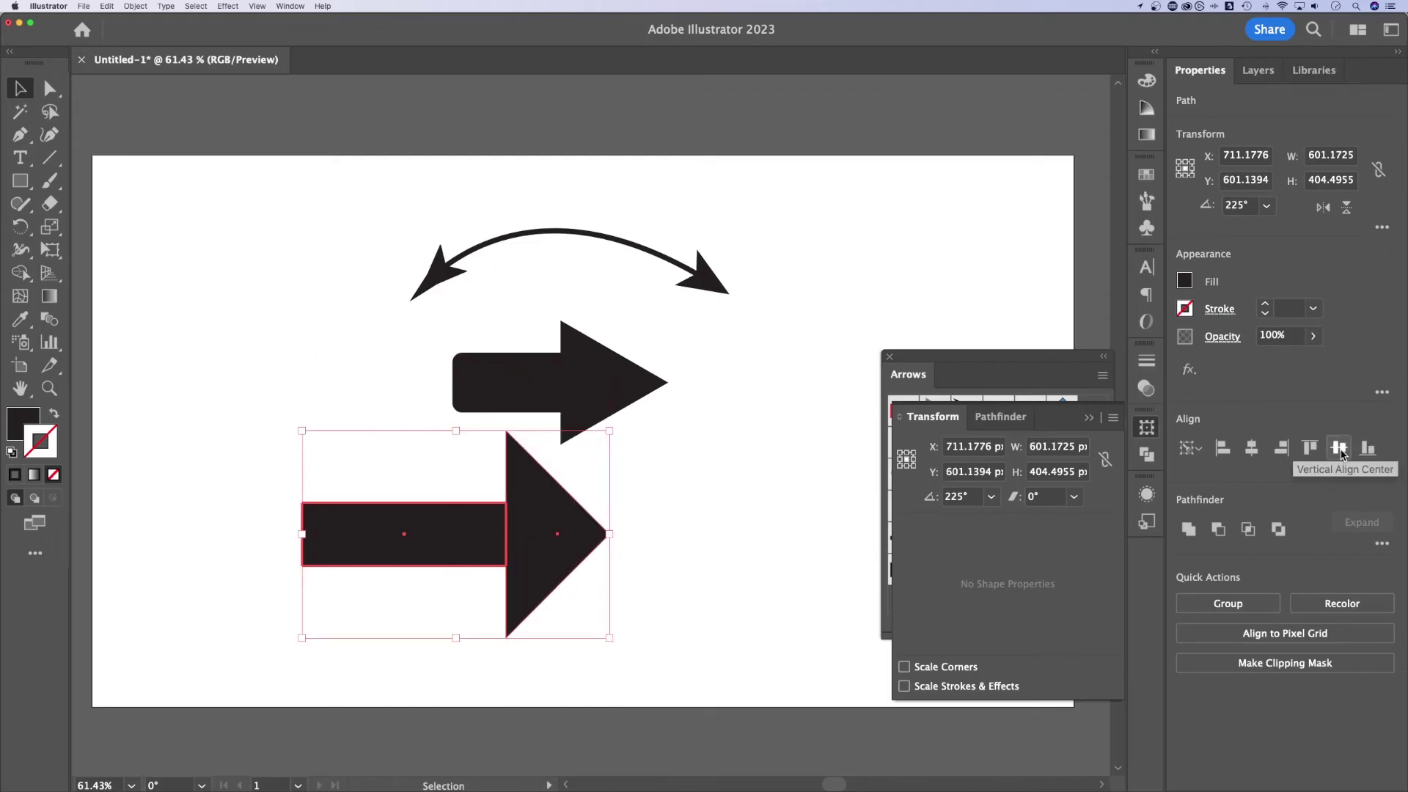
Step: Unite the rectangle and triangle into one arrow and move it to the artboard's left side
click(684, 496)
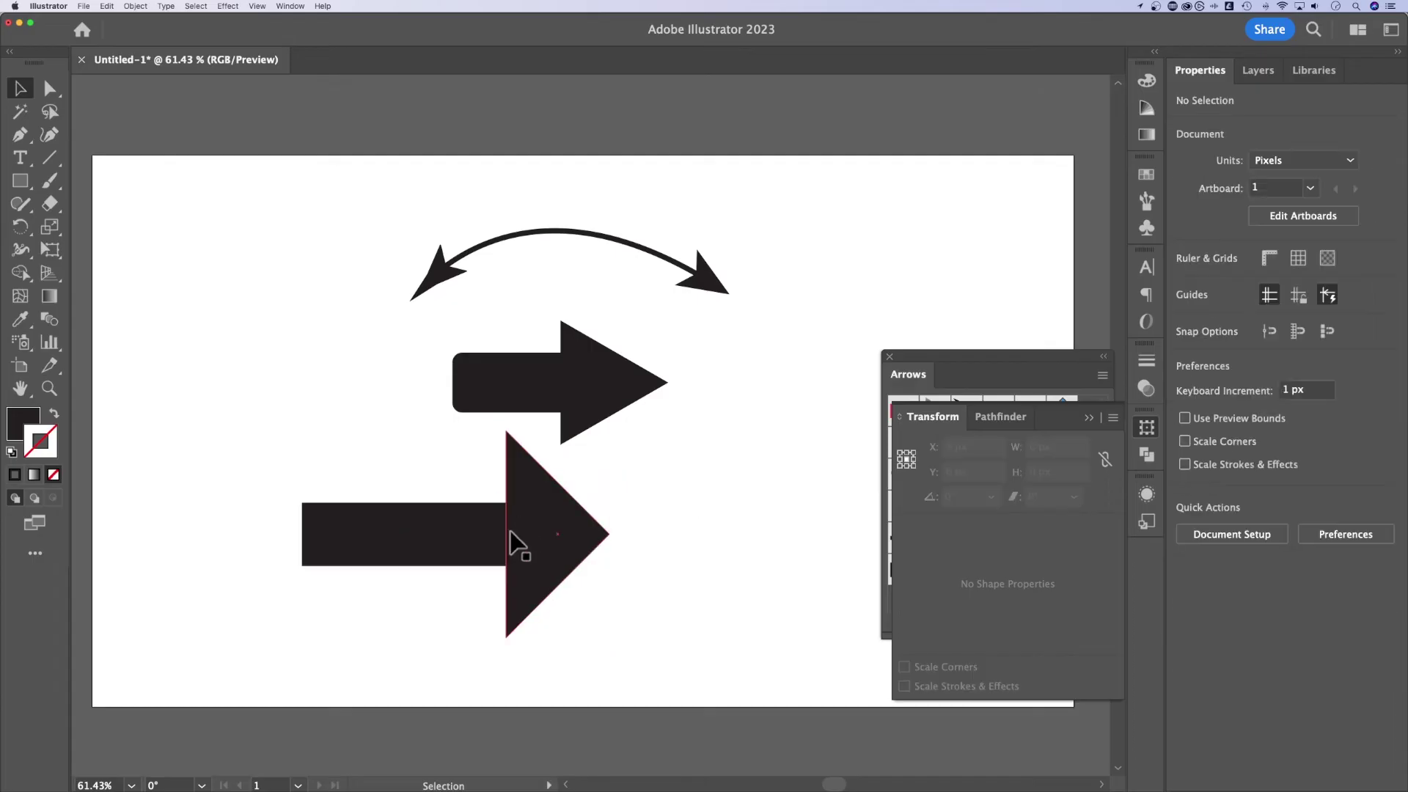
click(411, 570)
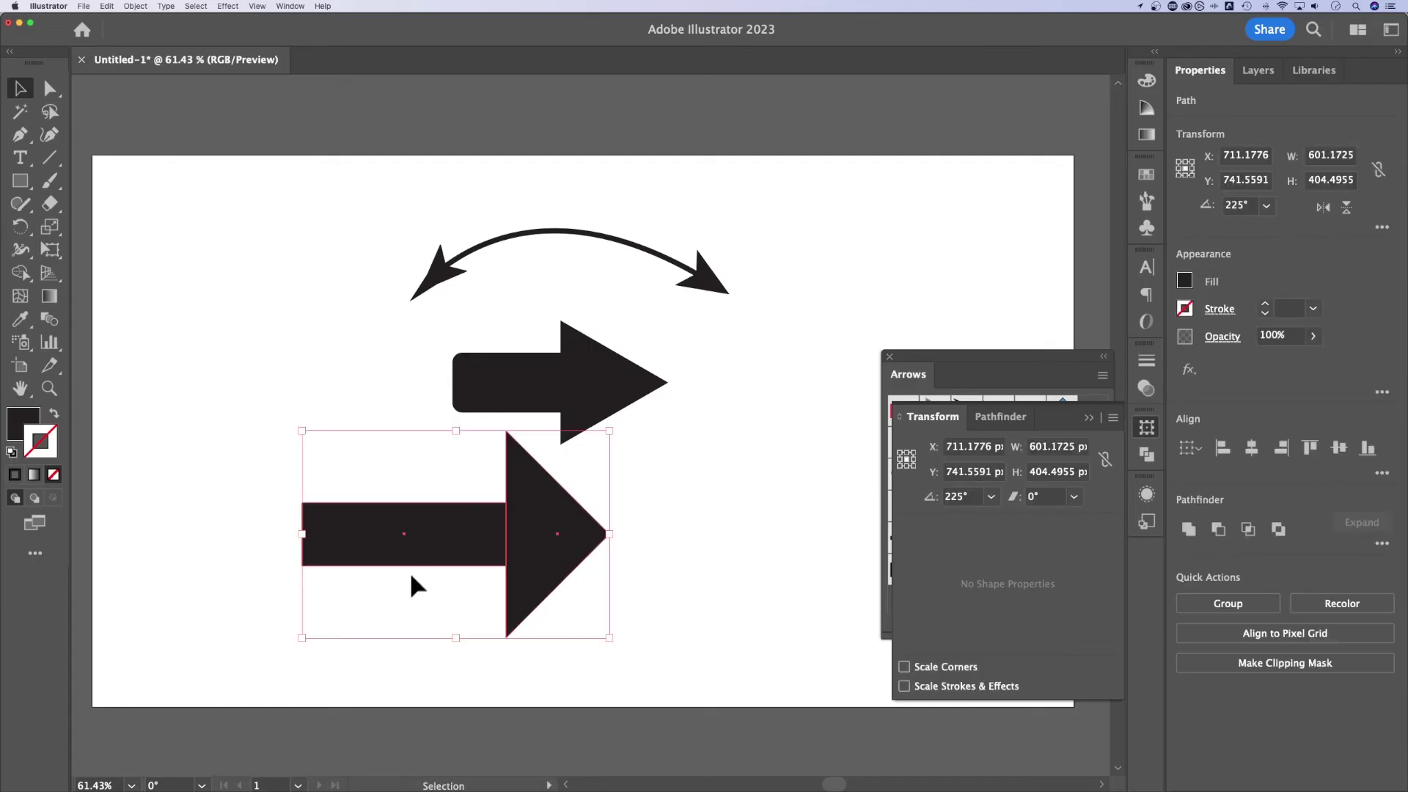
click(1189, 530)
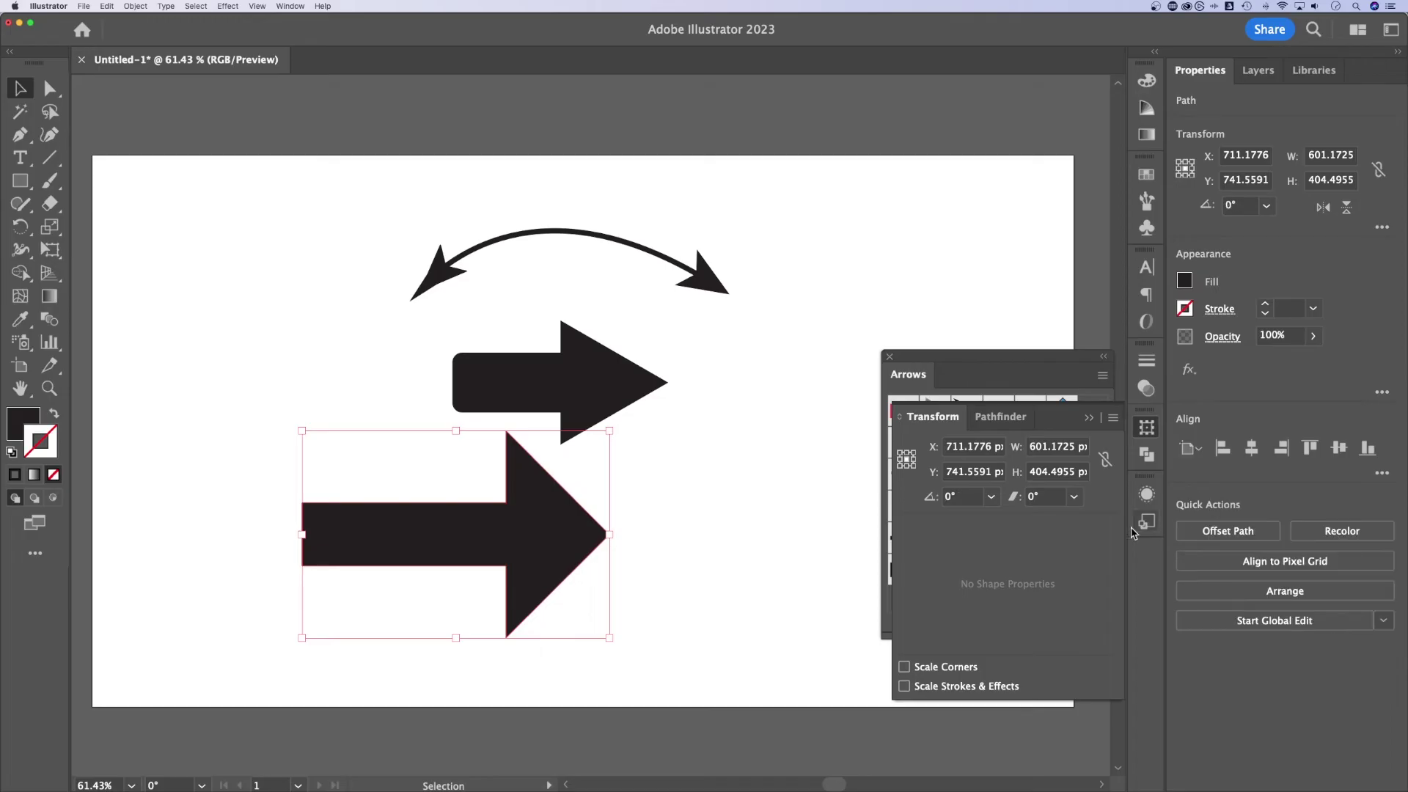
drag(572, 535, 411, 475)
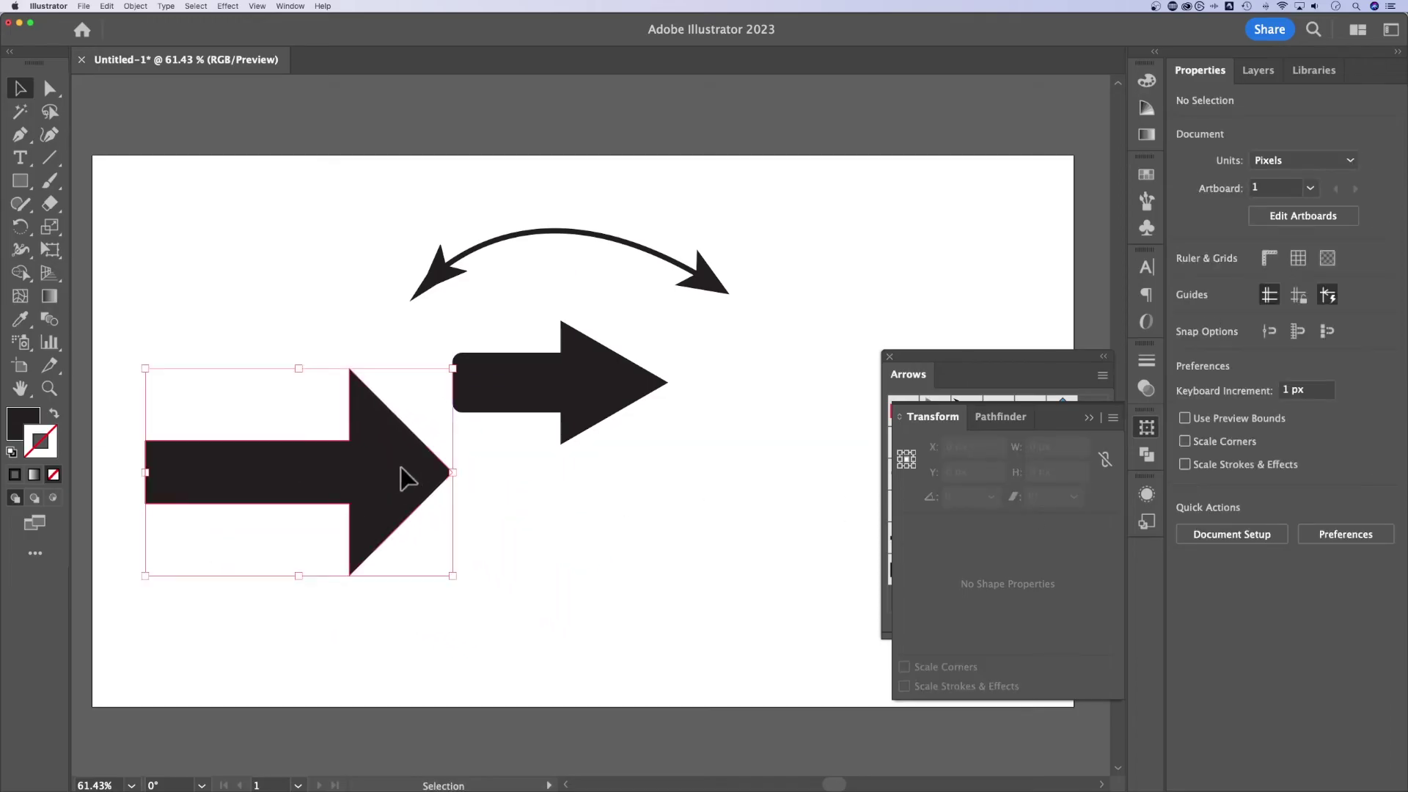
Step: Set Paintbrush fidelity to Smooth and swap to no fill with a black stroke
click(497, 482)
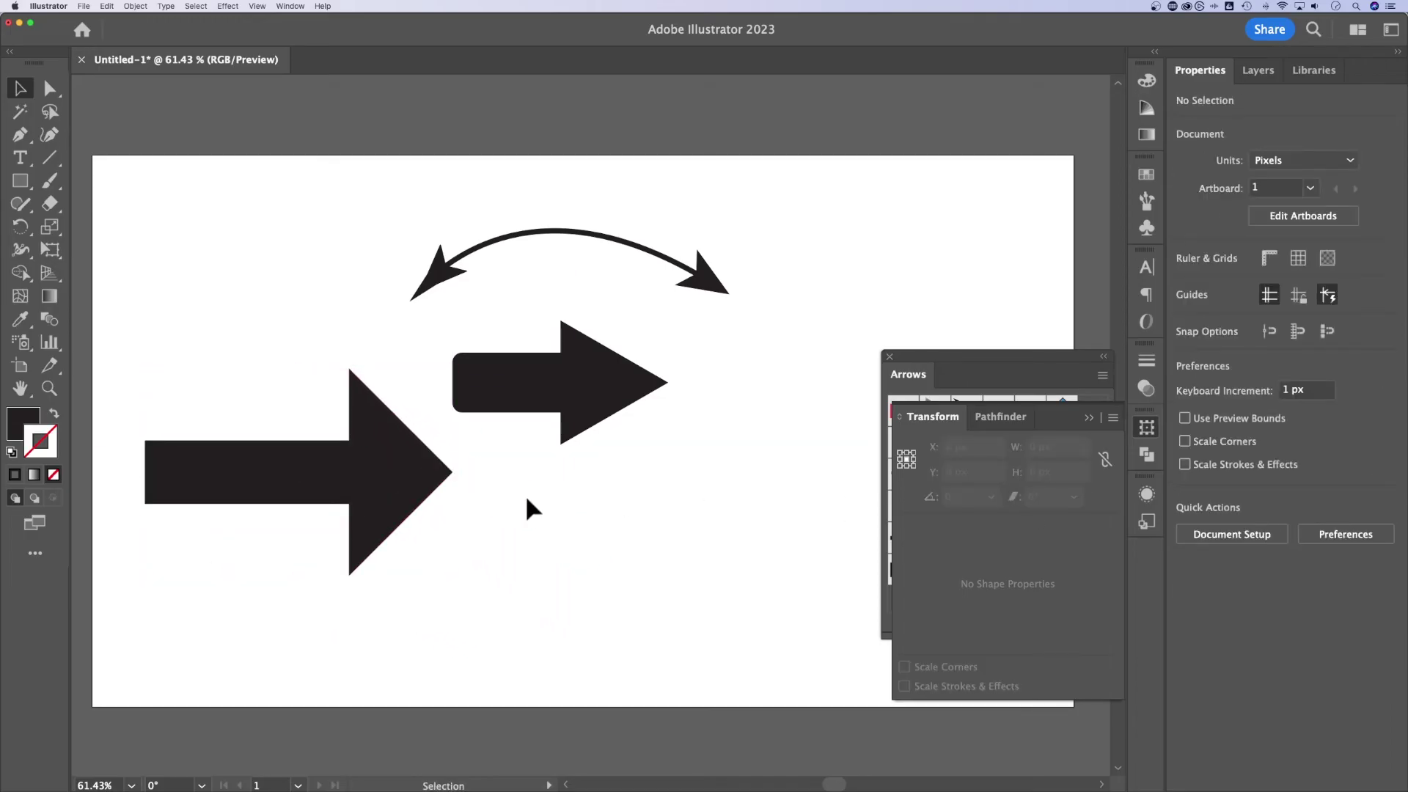
key(b)
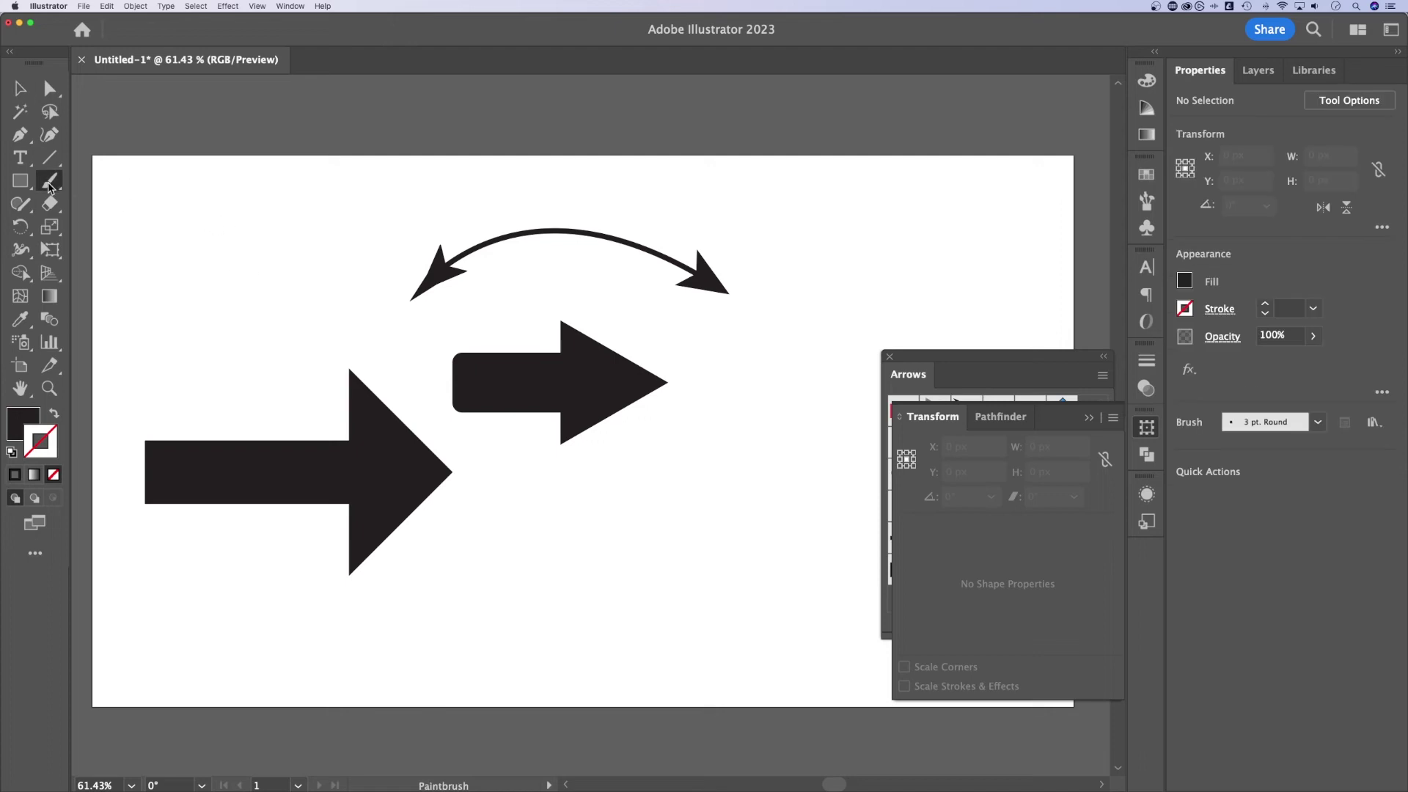
double_click(50, 182)
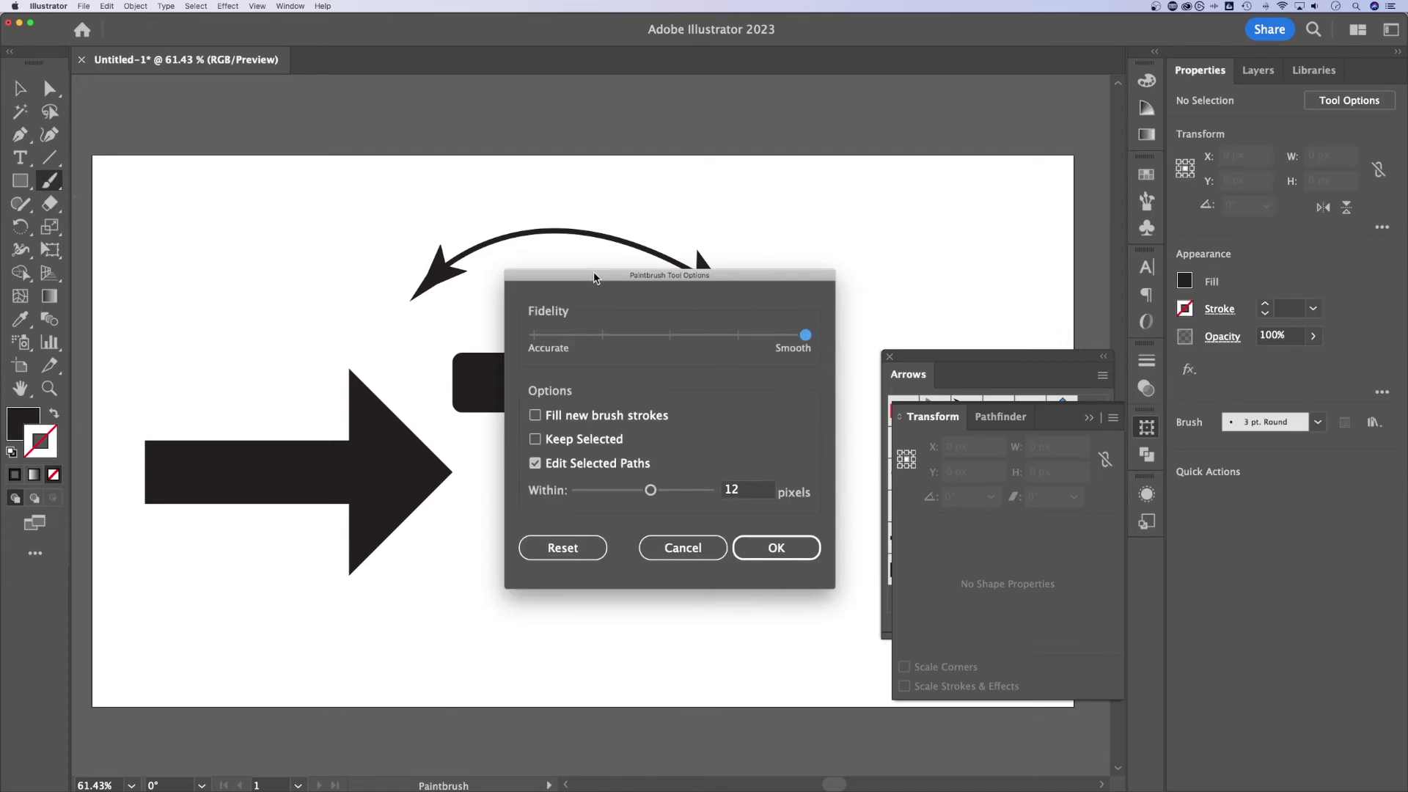
drag(593, 278, 564, 268)
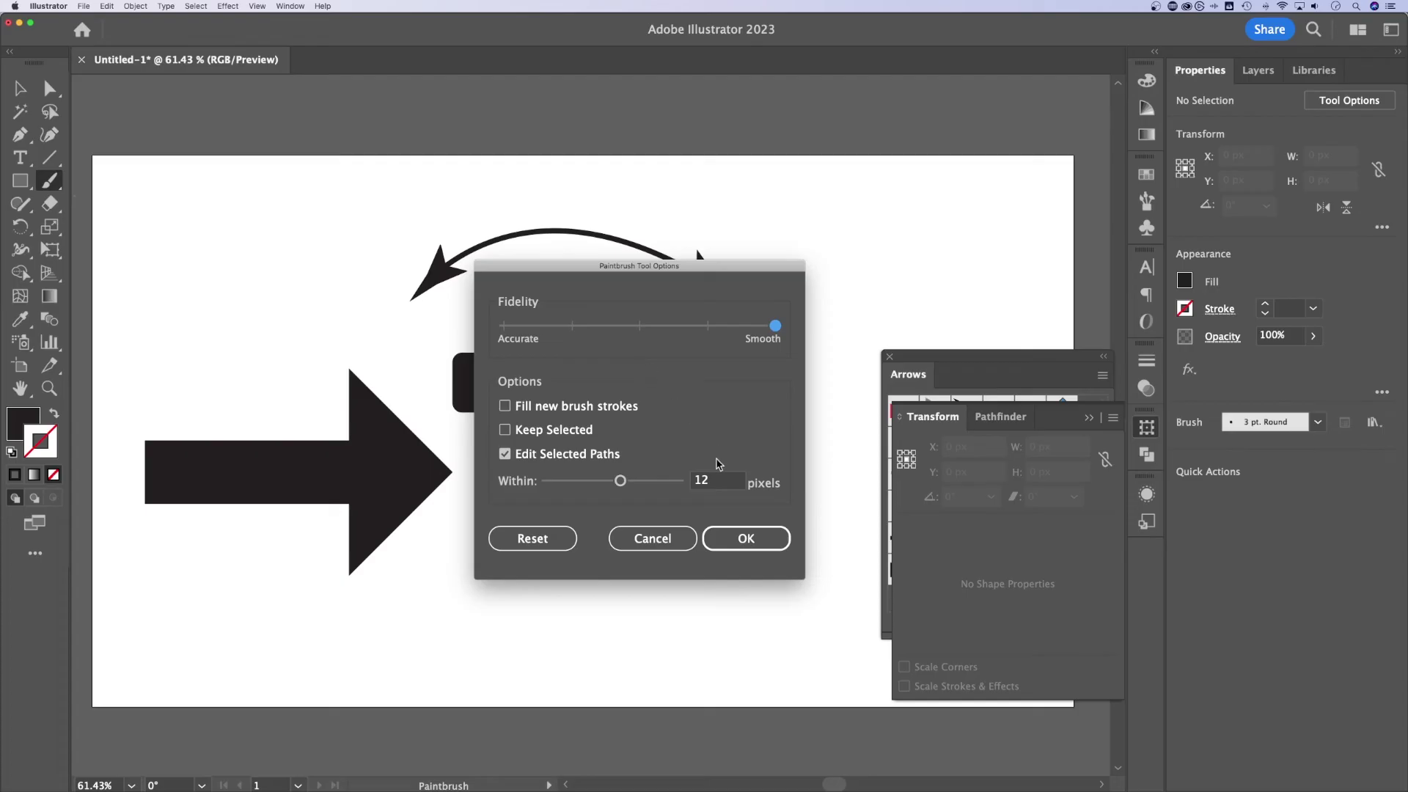
click(755, 537)
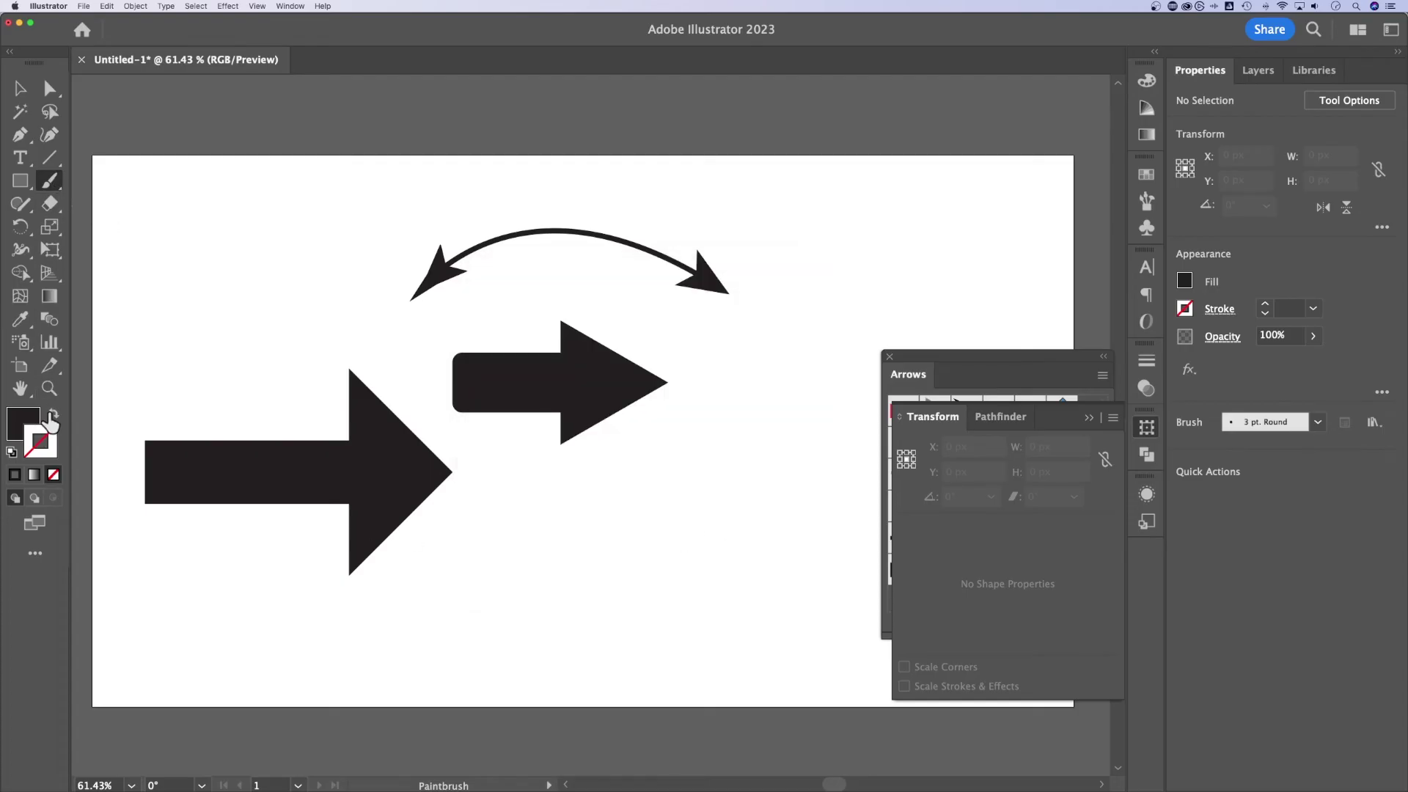
key(shift+x)
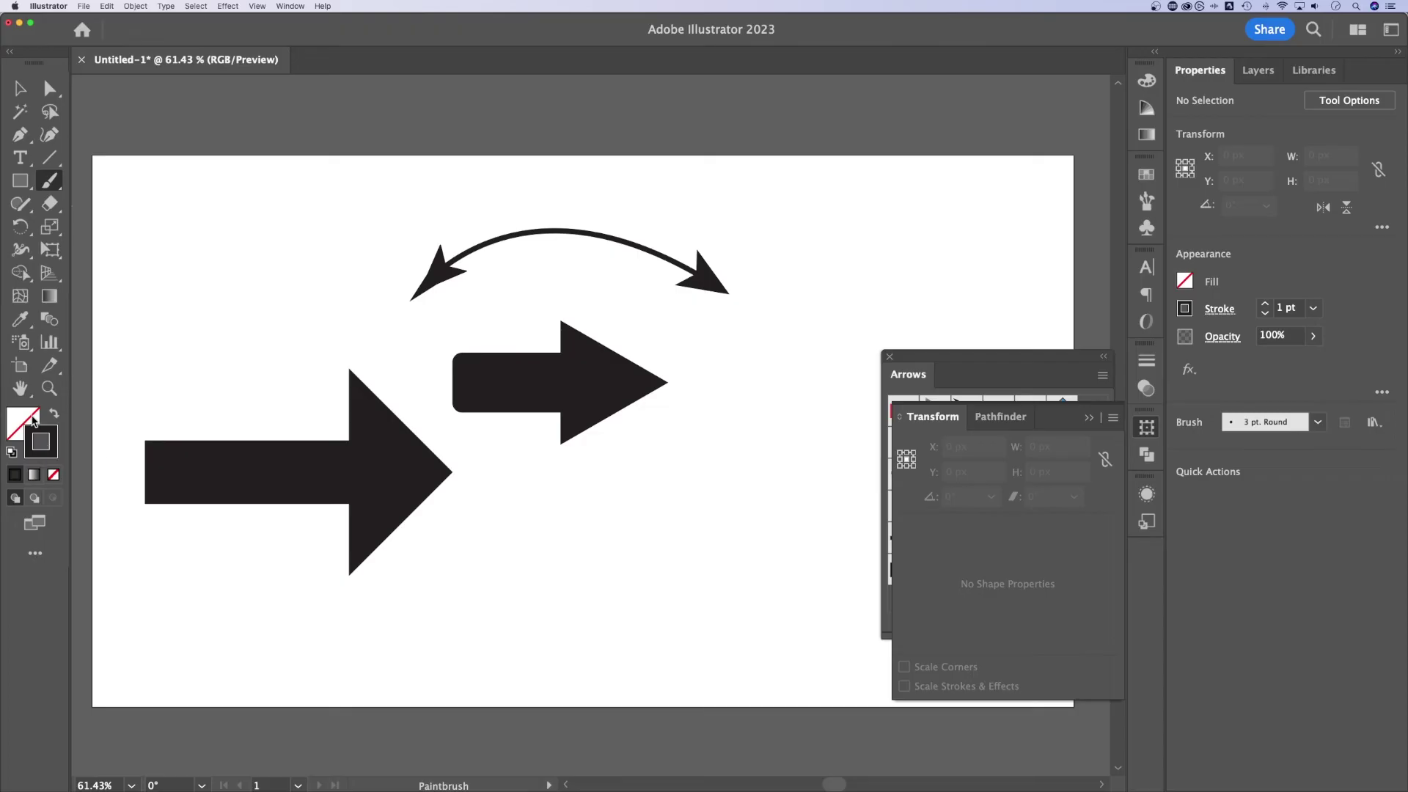
click(33, 420)
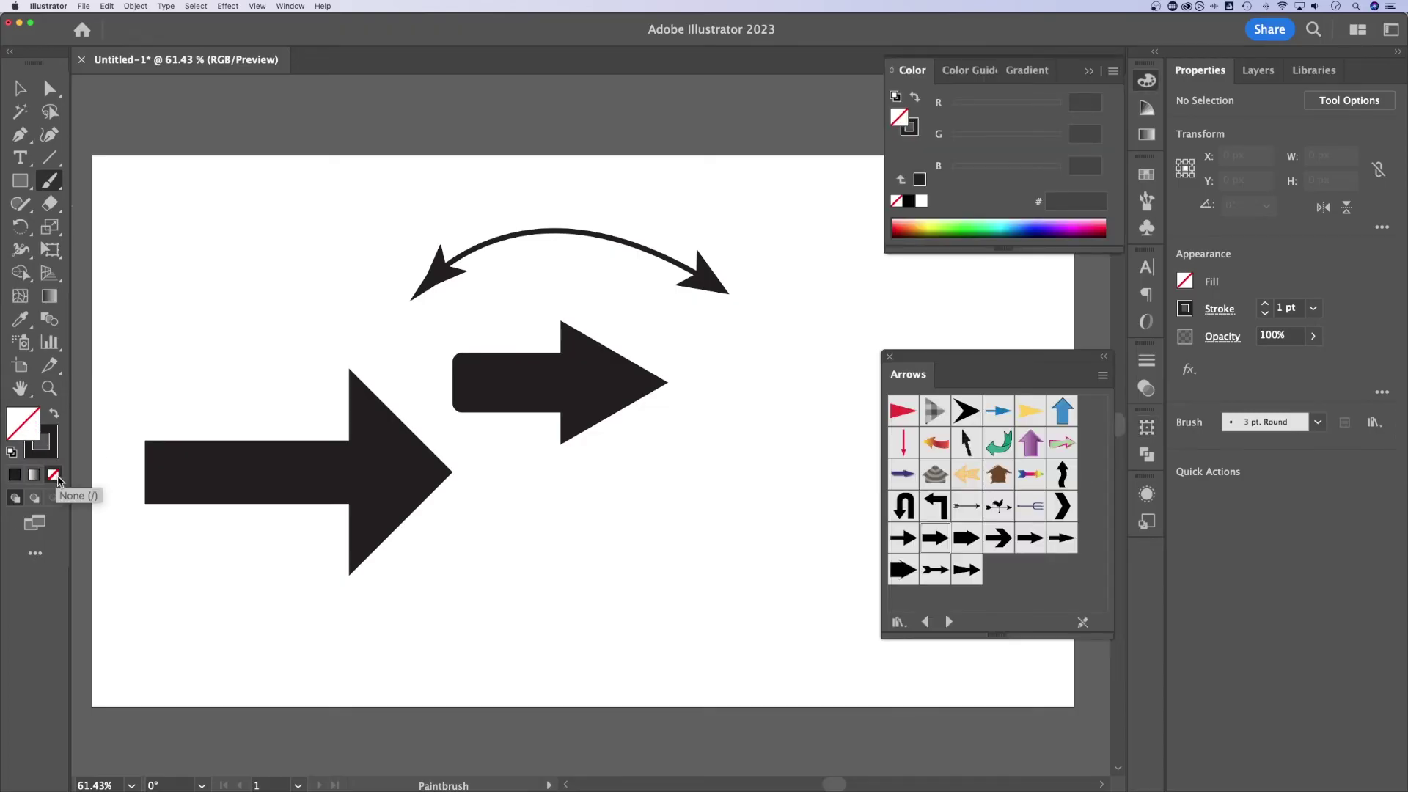
Step: Brush a hooked curved arrow in the lower right and select it
click(44, 437)
mouse_move(452, 606)
mouse_down()
mouse_move(505, 603)
mouse_move(629, 549)
mouse_move(676, 484)
mouse_move(658, 494)
mouse_move(681, 485)
mouse_move(686, 513)
mouse_up()
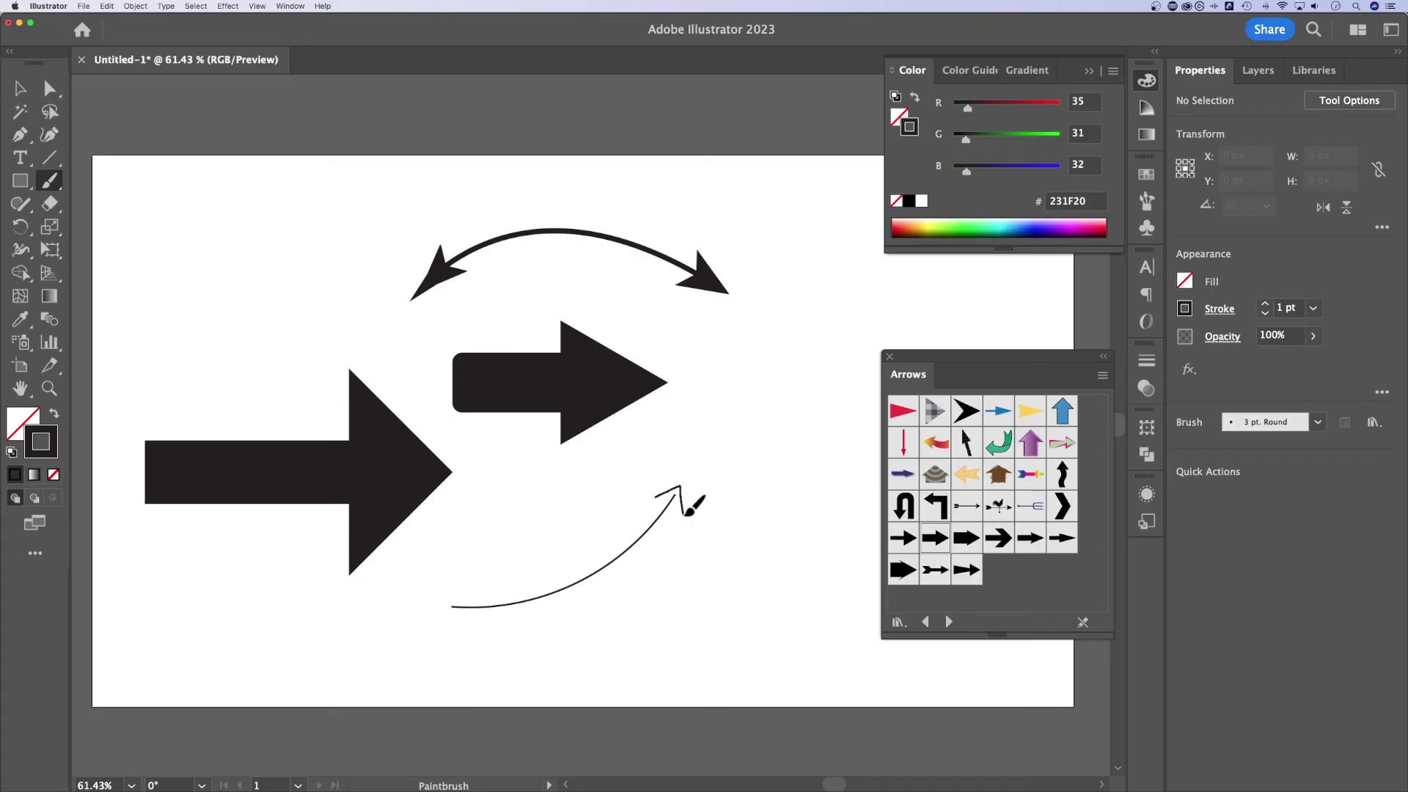
key(v)
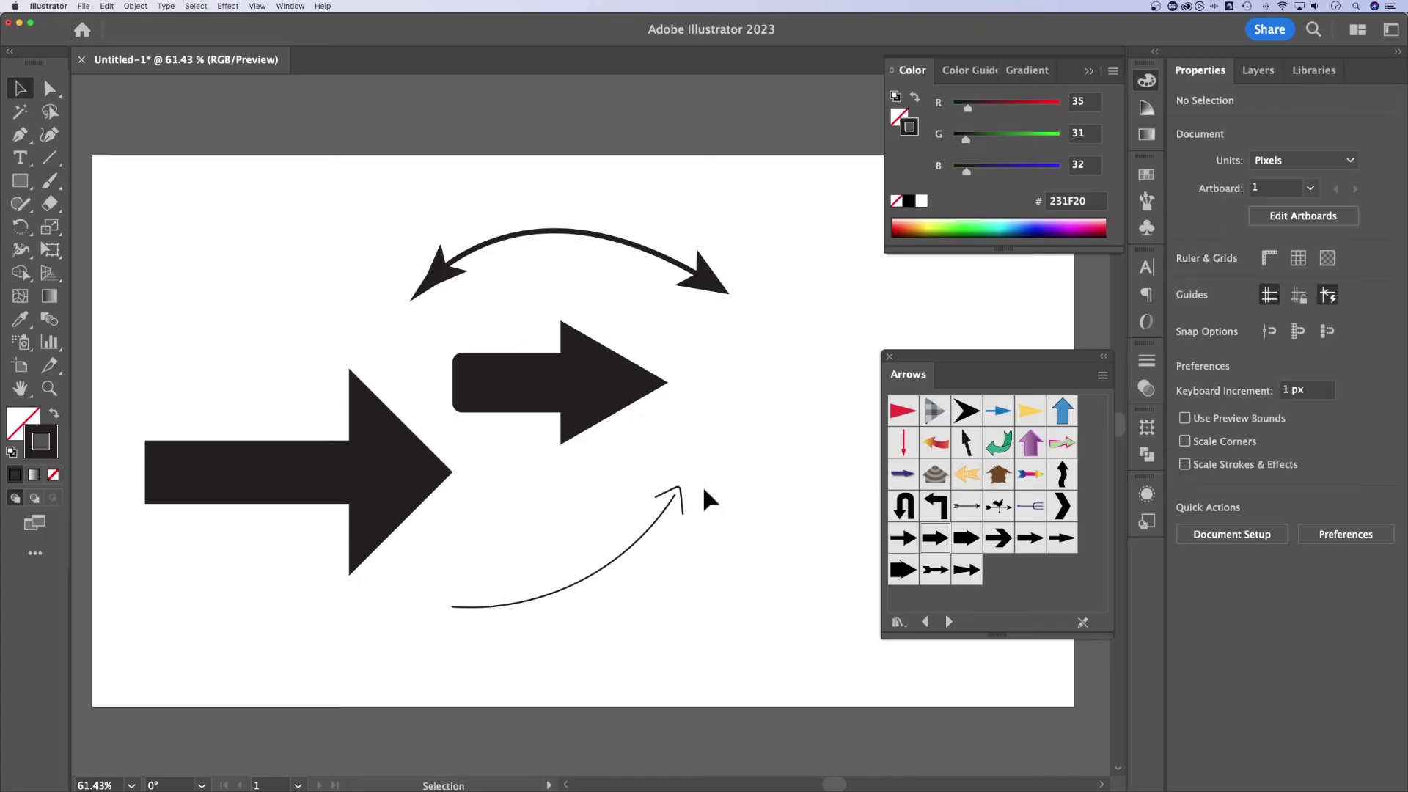
click(618, 533)
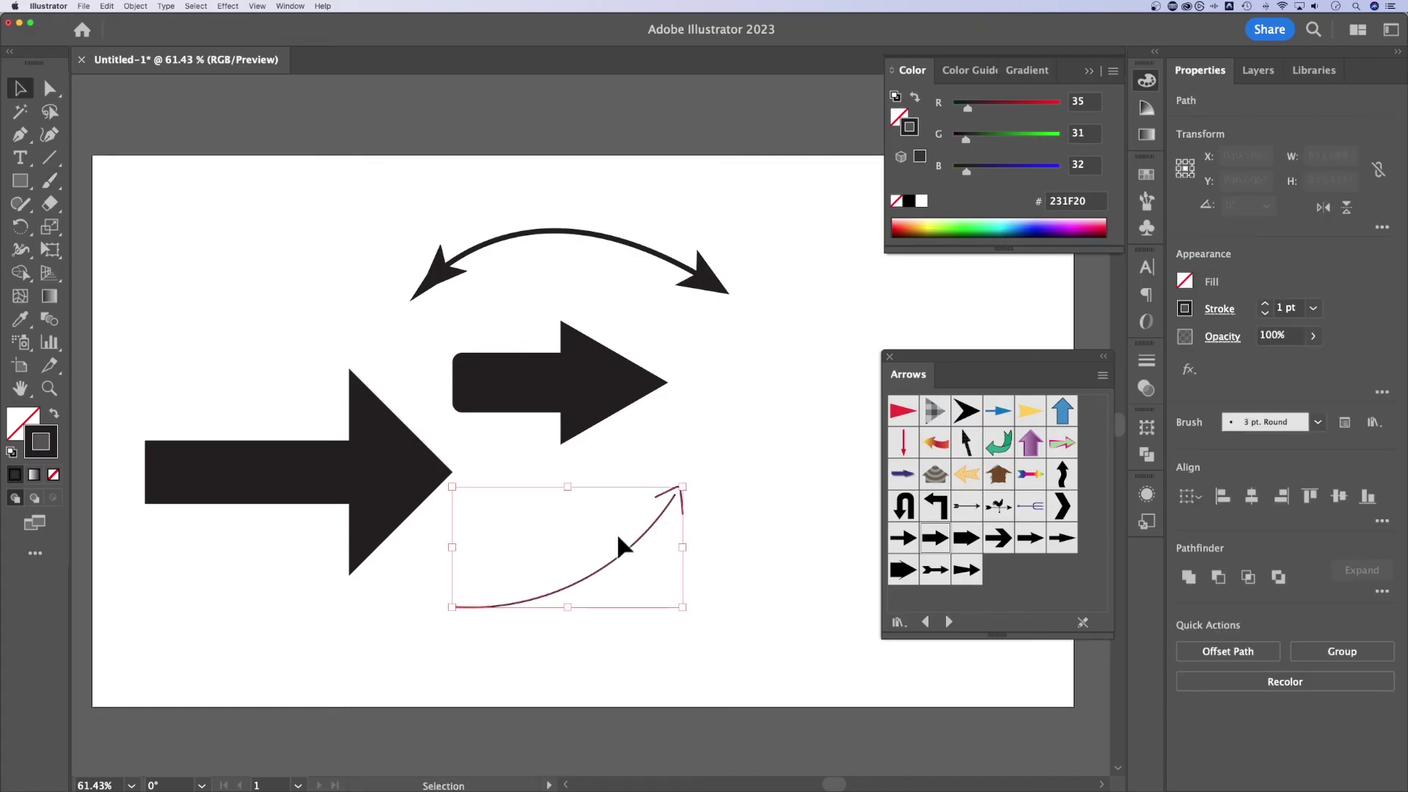
Step: Raise the brushed arrow's stroke weight to 6 pt
click(1286, 308)
key(Up)
key(Up)
key(Up)
key(Up)
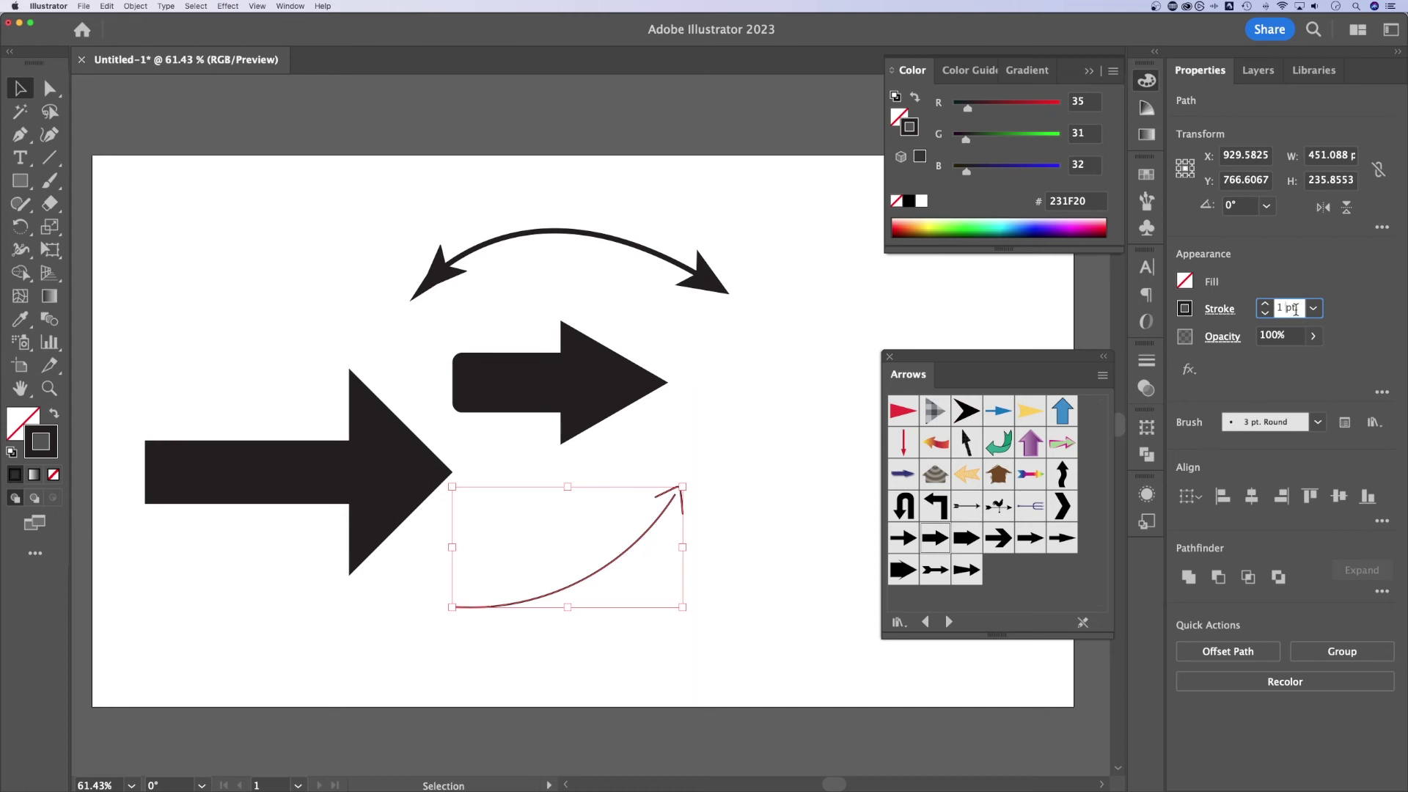
key(Up)
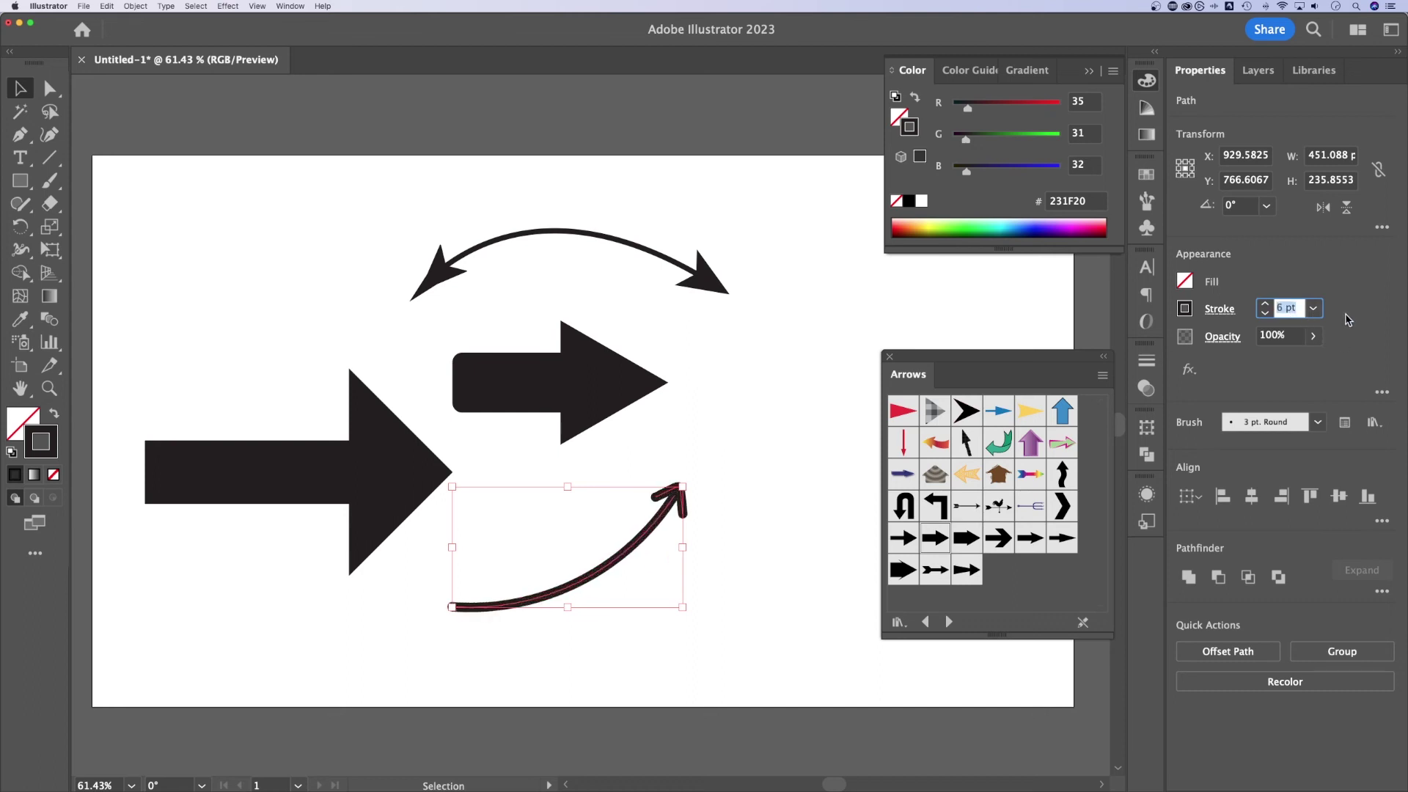
click(767, 487)
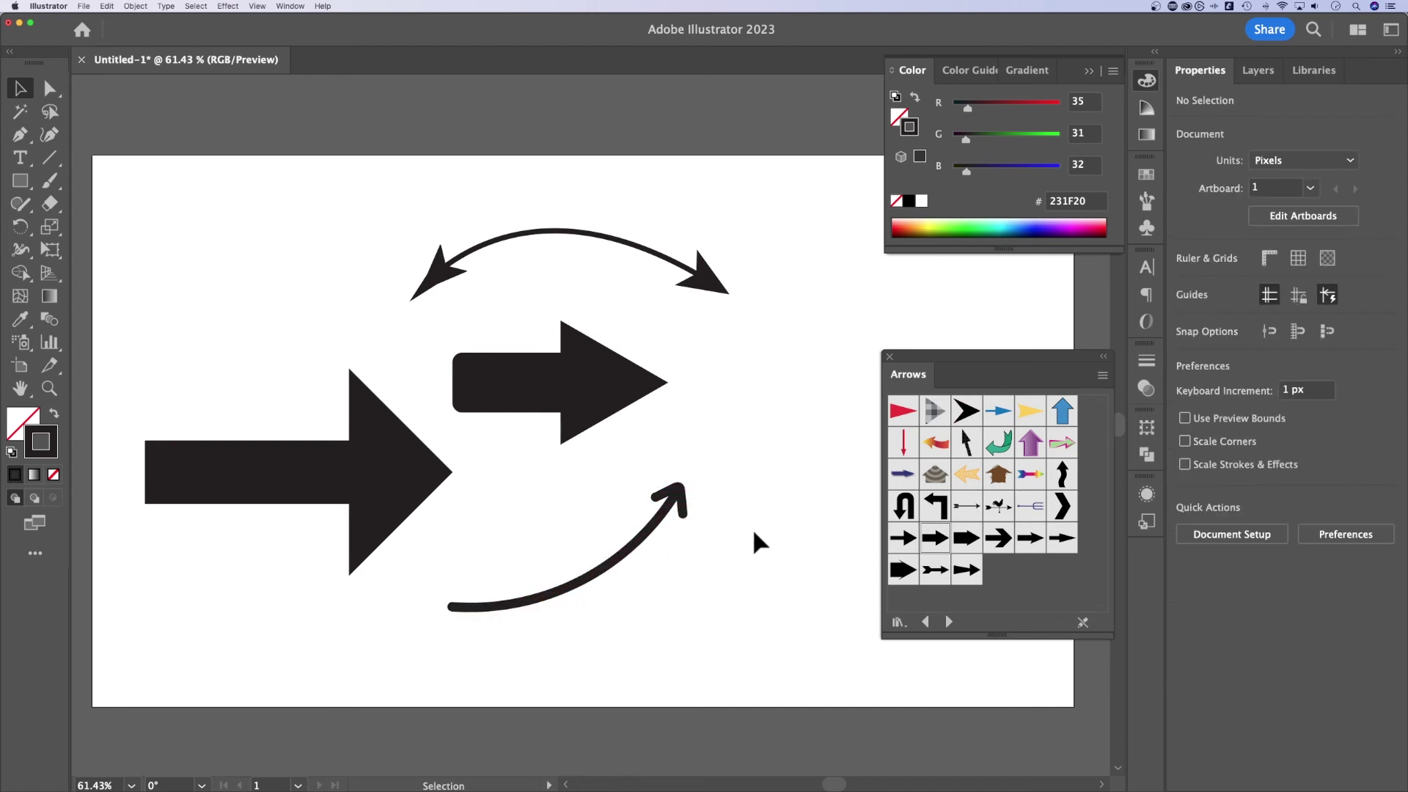
Step: Move the hand-drawn arrowhead so it sits on the tip of the curved stroke
key(super+equal)
key(super+equal)
key(super+equal)
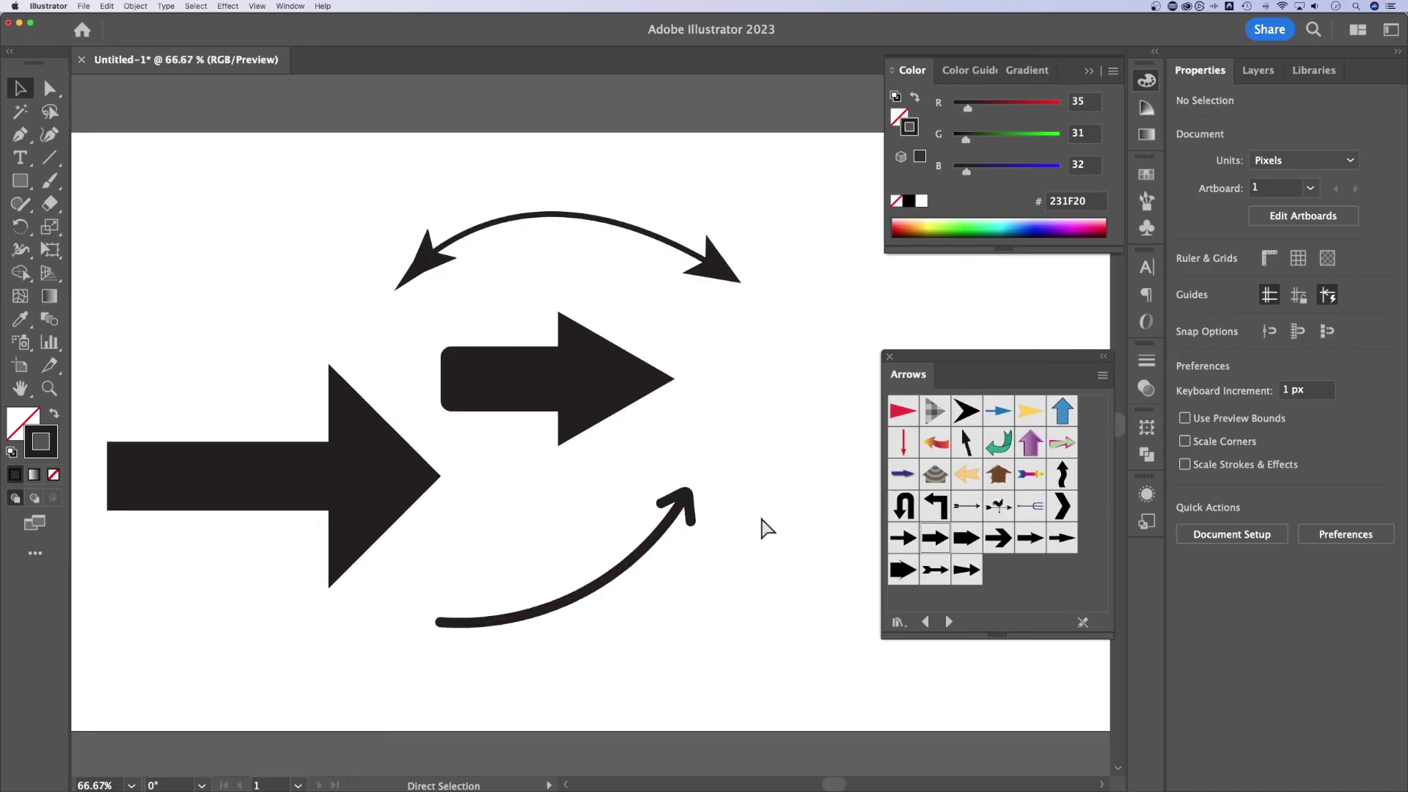
drag(768, 565, 679, 291)
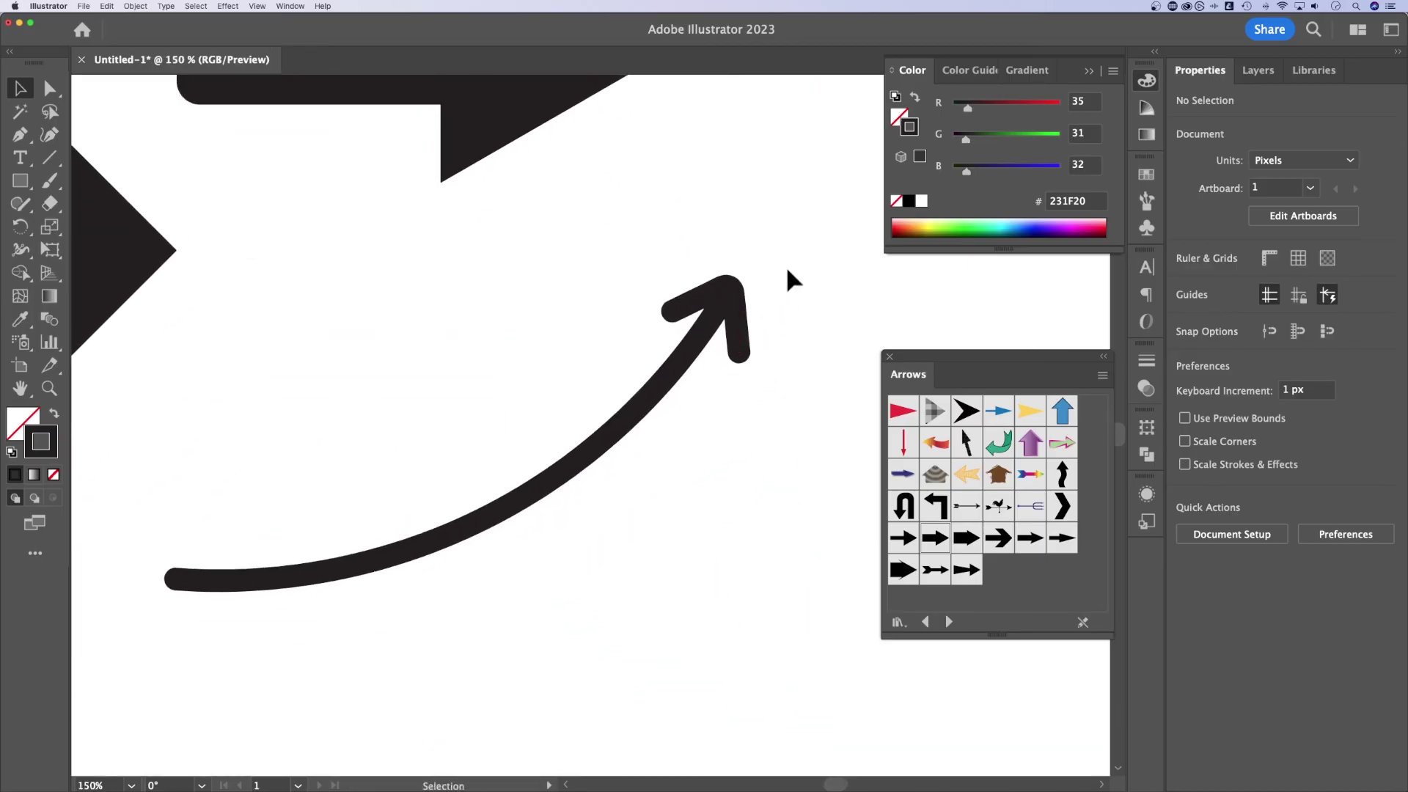
click(740, 351)
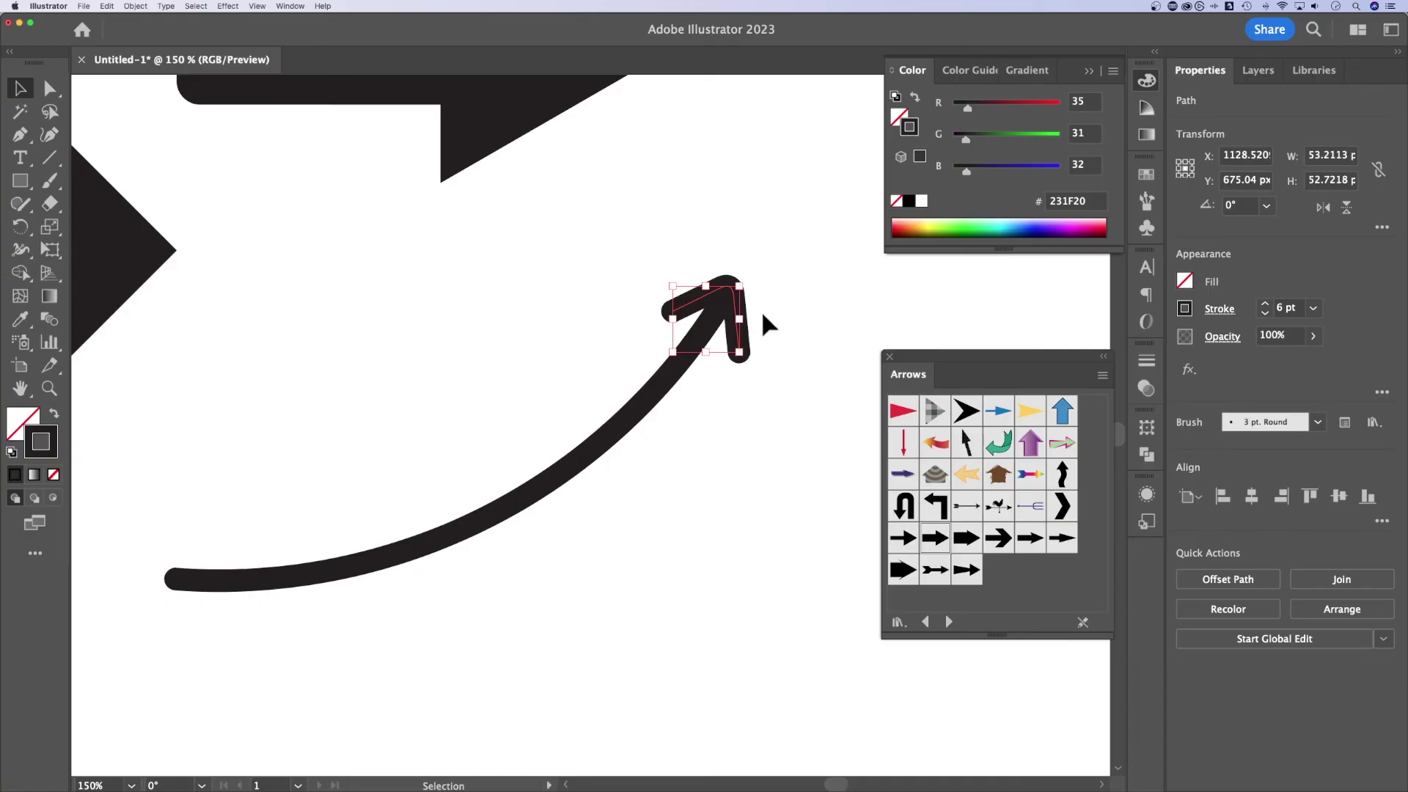
click(722, 313)
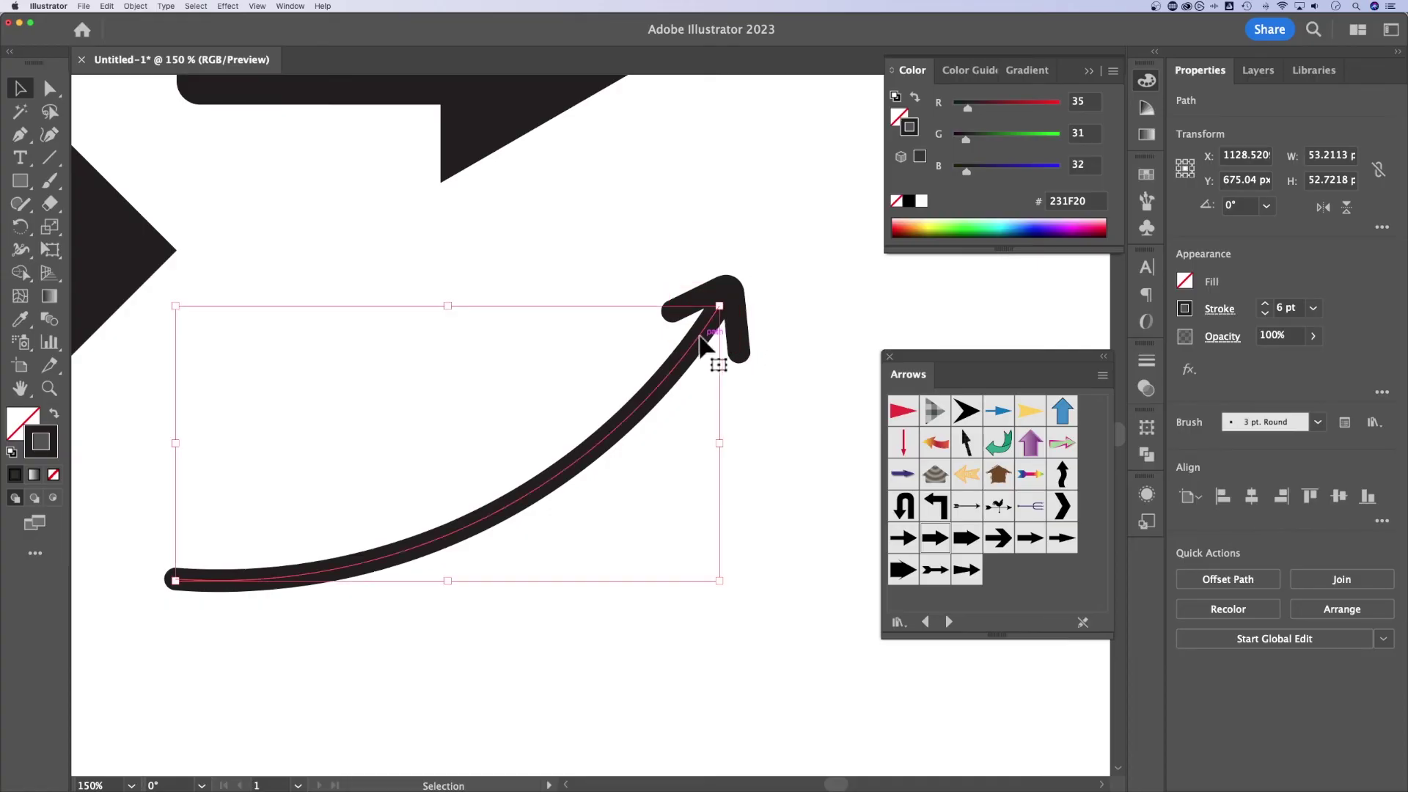
mouse_move(726, 289)
mouse_down()
mouse_move(743, 260)
mouse_move(745, 290)
mouse_move(729, 299)
mouse_up()
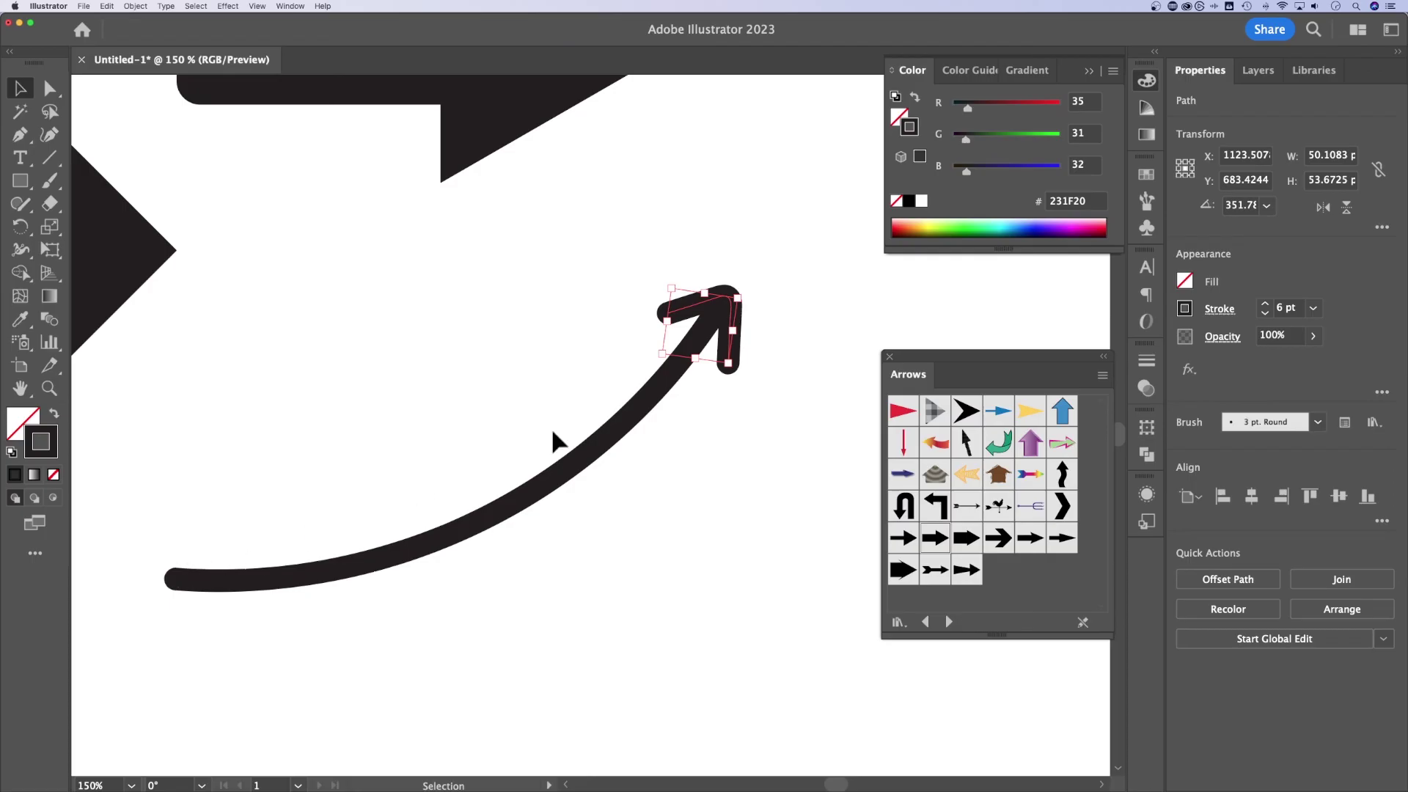
Step: Set both the arrowhead and curve strokes to Round Join, then view the whole artboard
shift+click(608, 420)
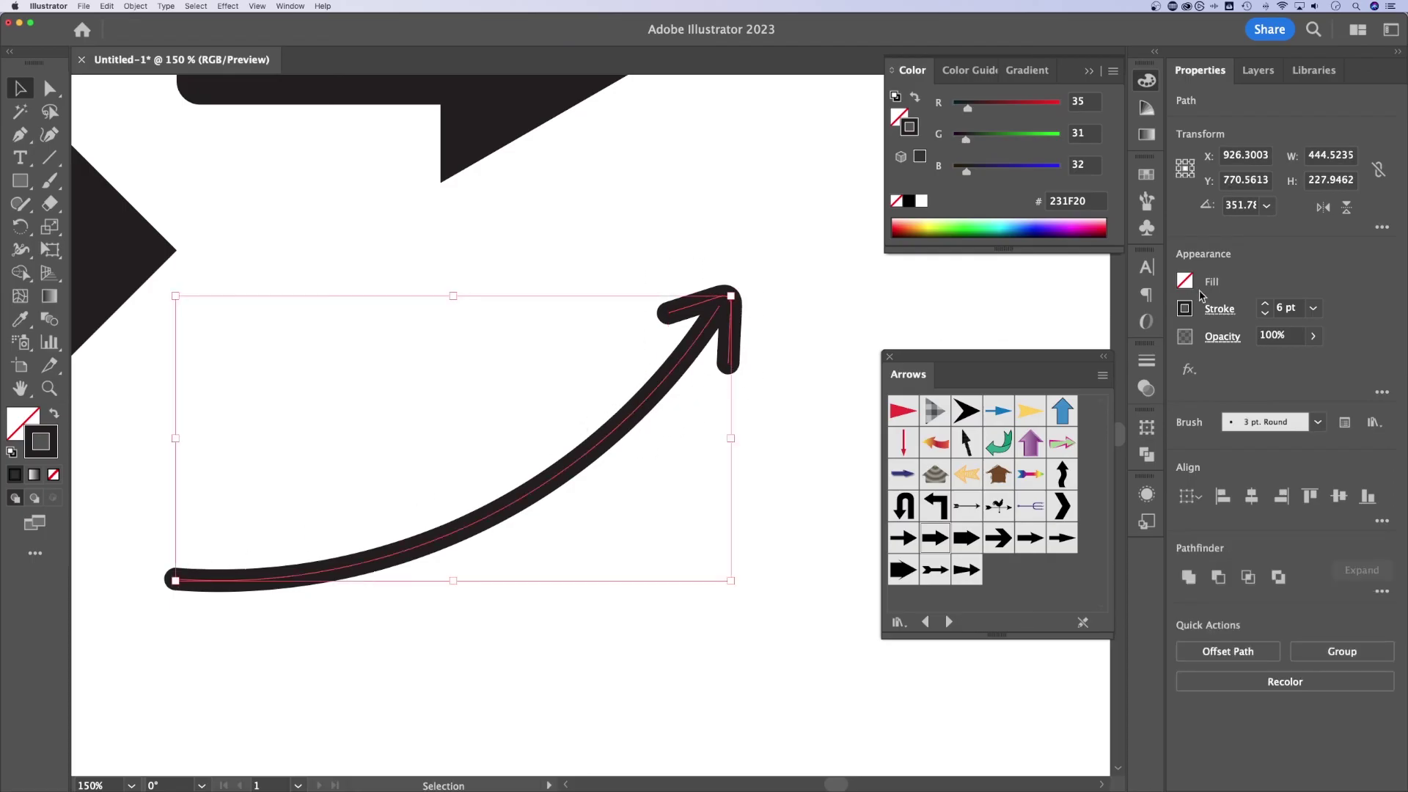
click(1217, 308)
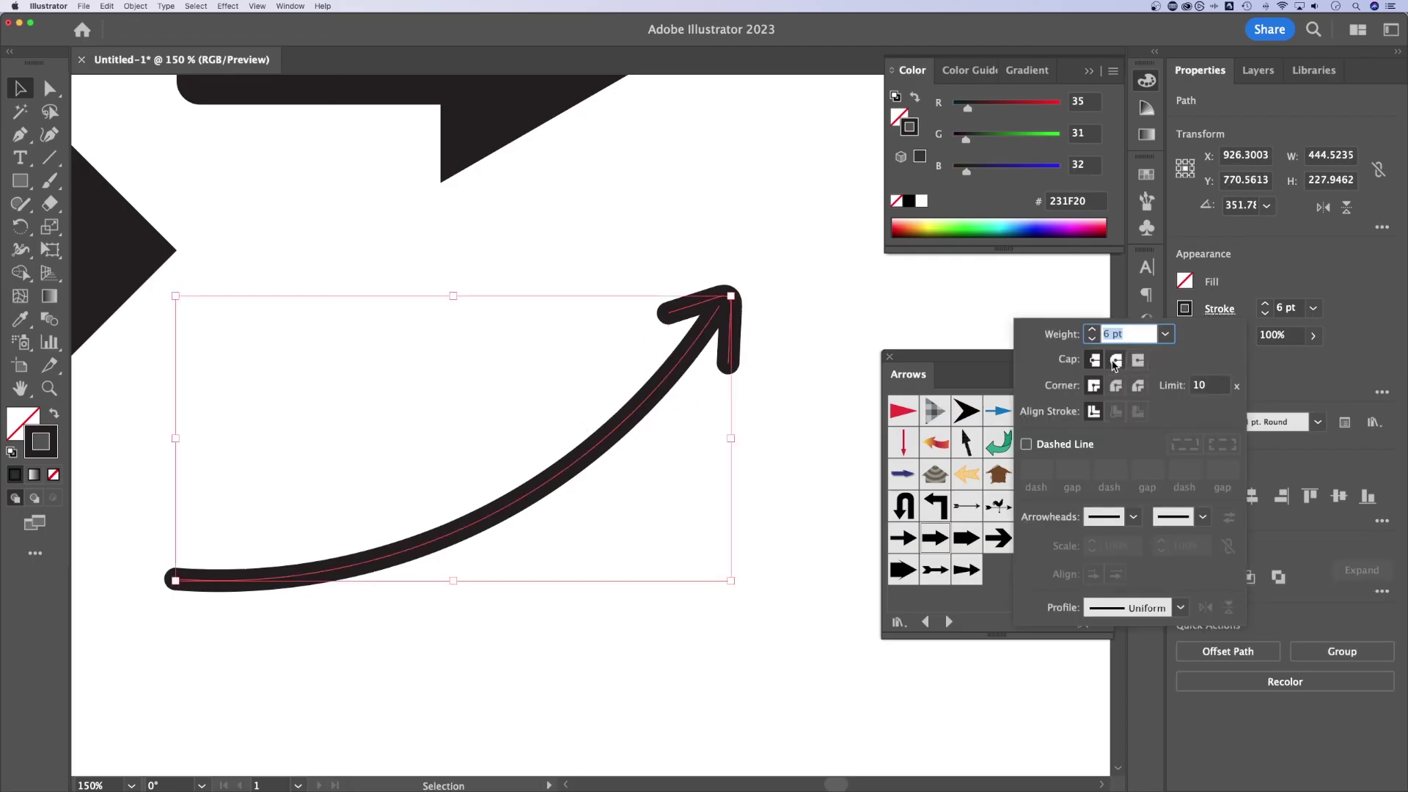
click(1113, 386)
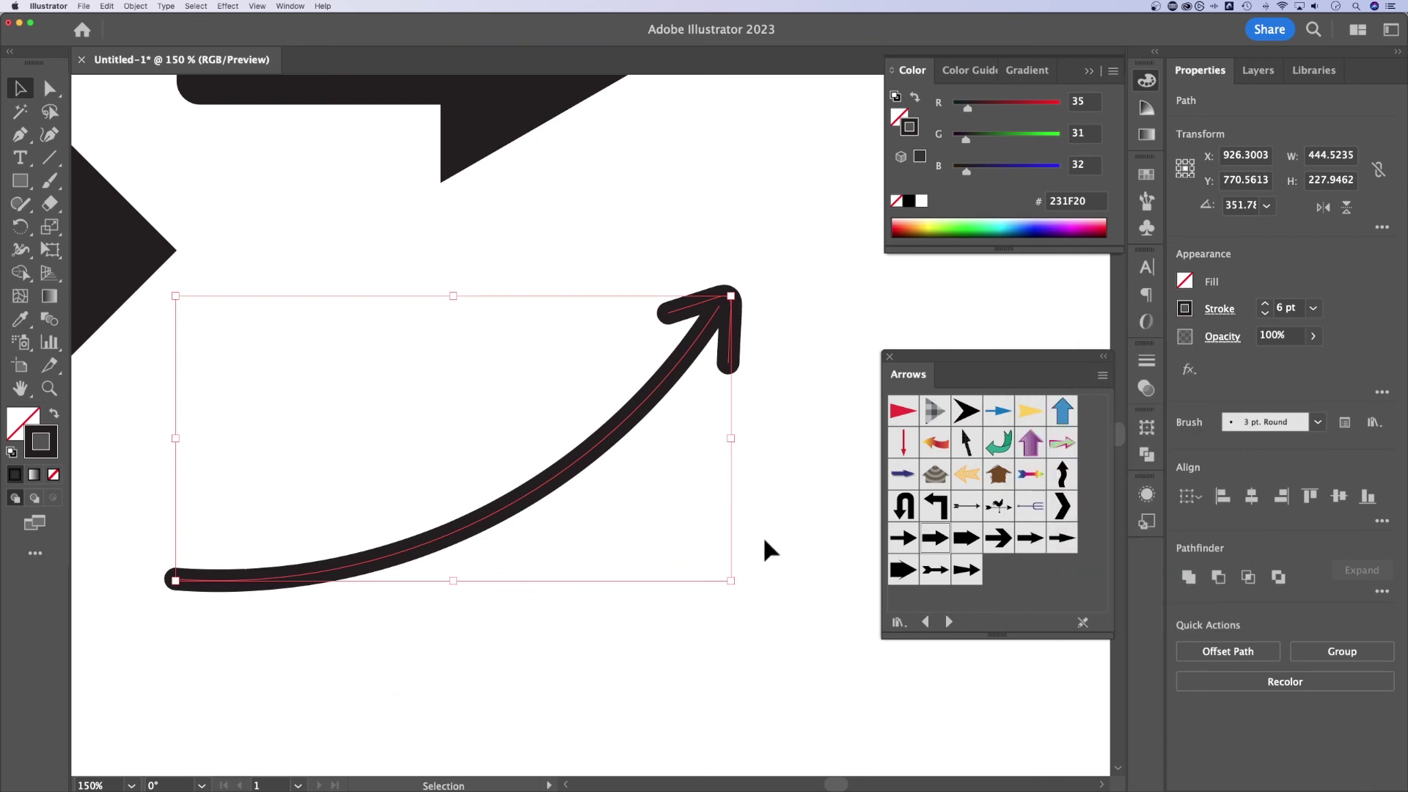
click(785, 437)
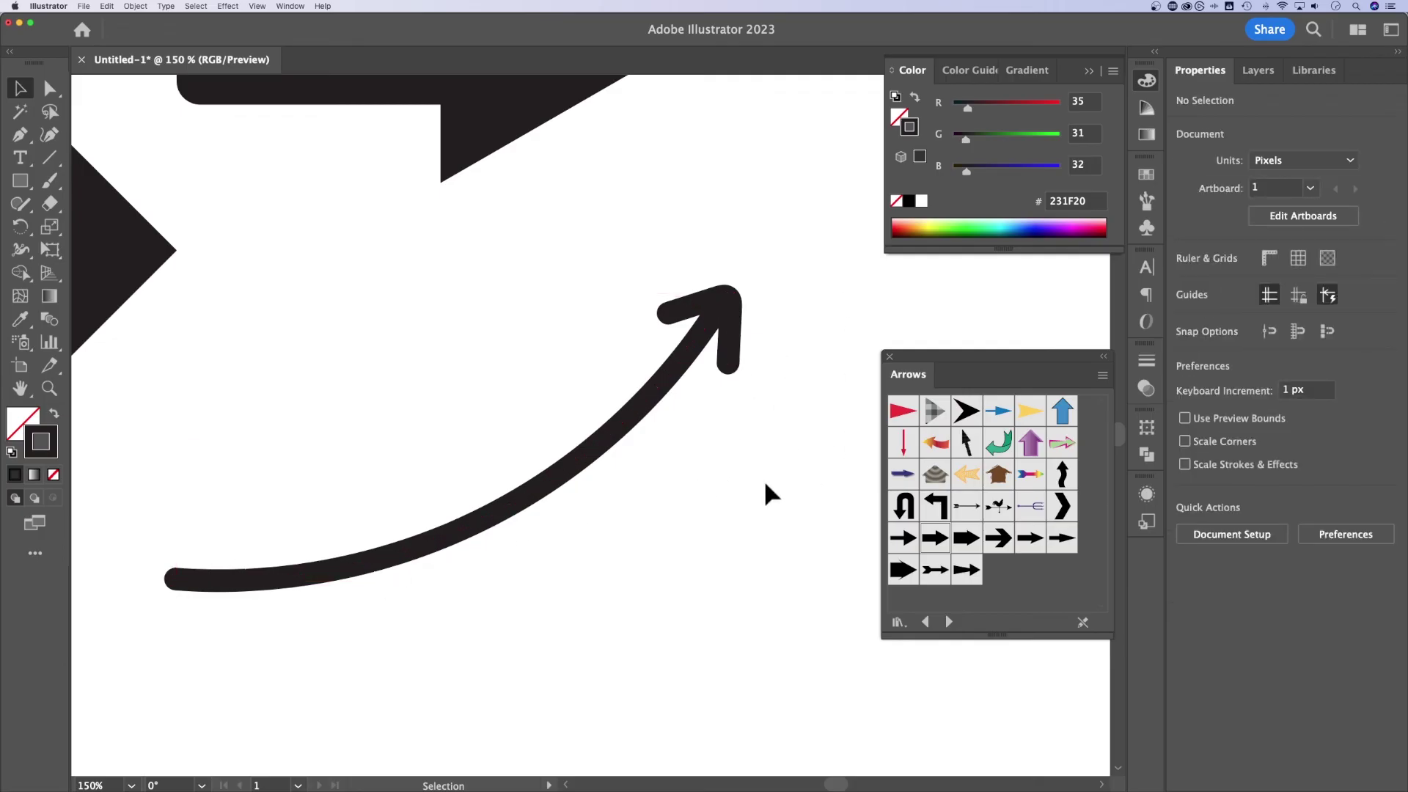
key(super+minus)
key(super+minus)
key(super+minus)
drag(738, 373, 724, 505)
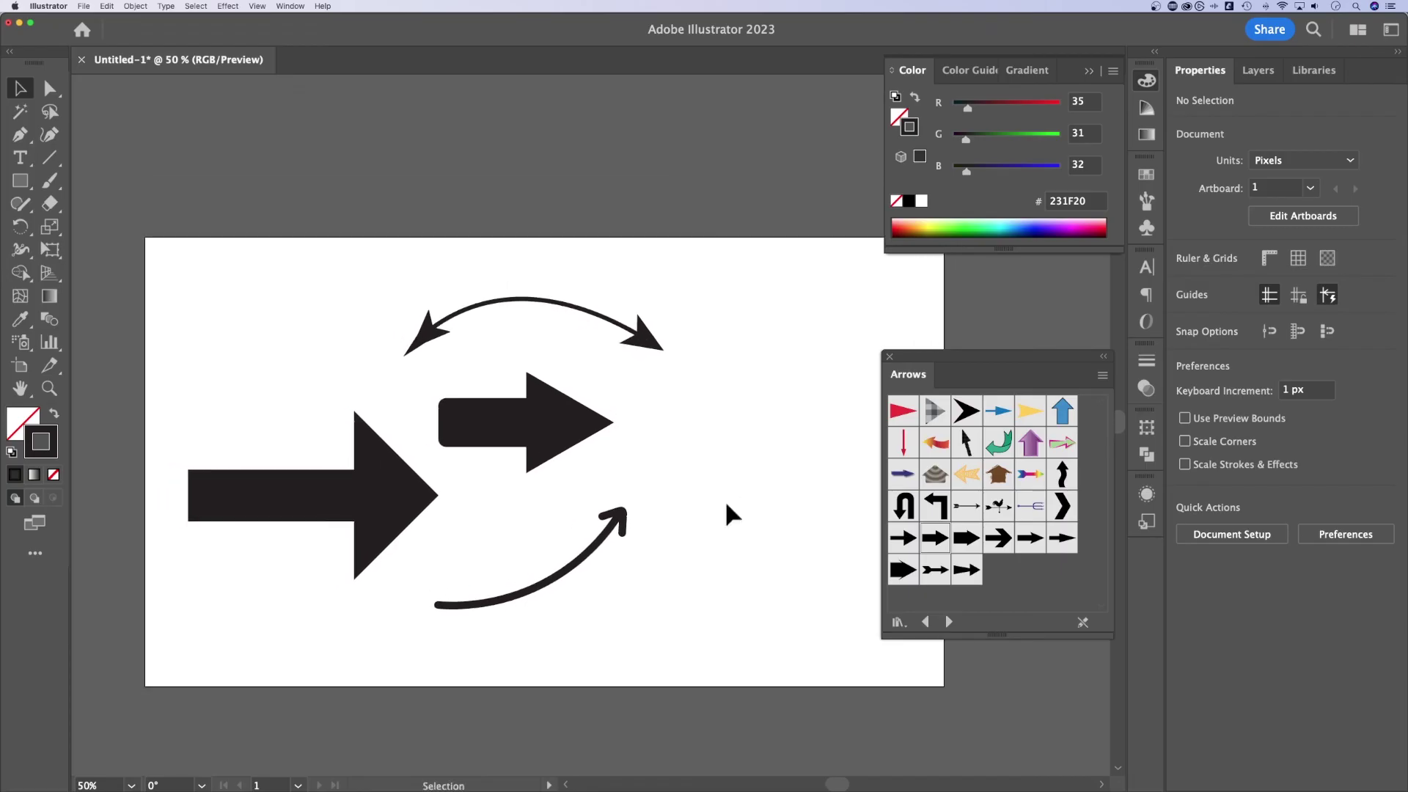